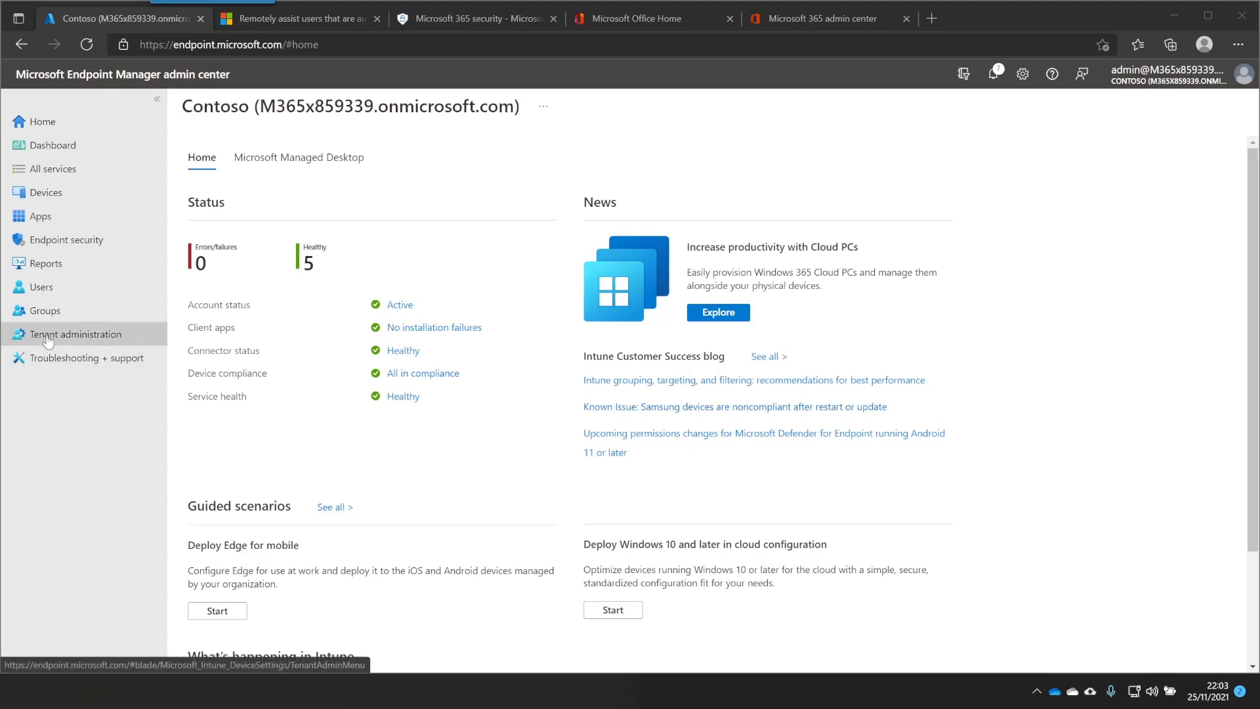
Create the 'Remote Help Admins' group with the admin account as its one assigned member
left_click(58, 319)
left_click(445, 171)
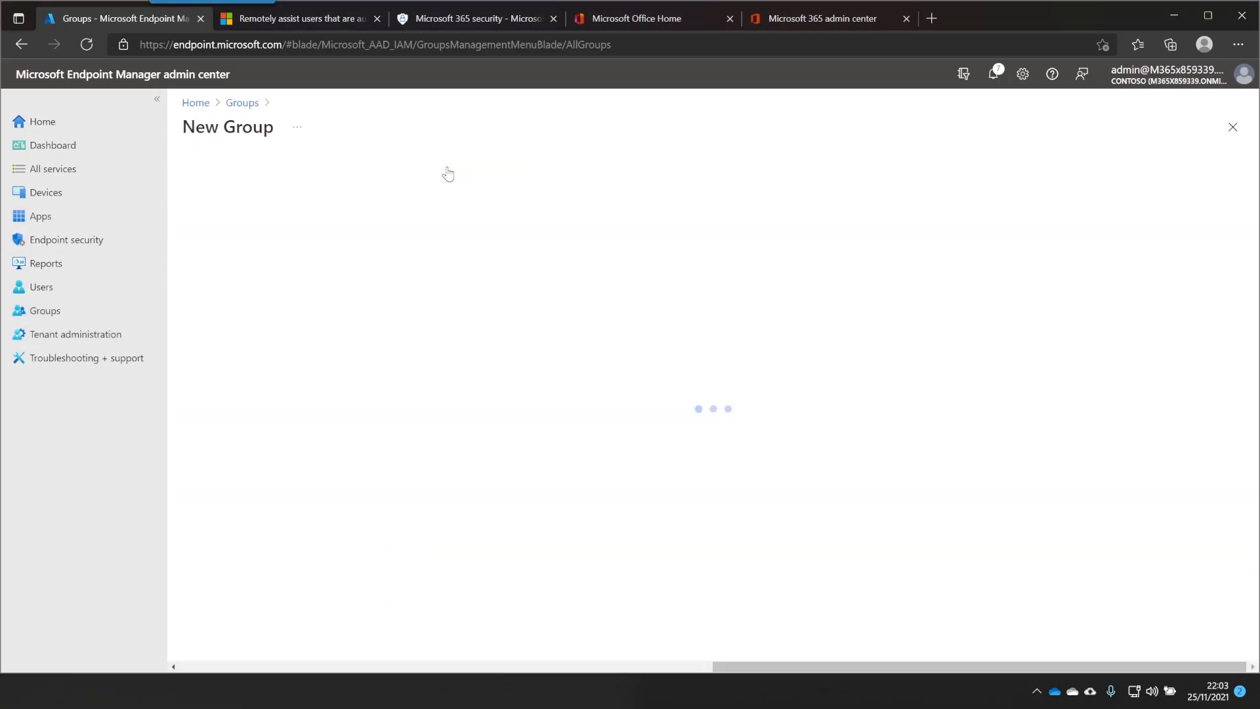
left_click(305, 241)
type("Remote Help Admins")
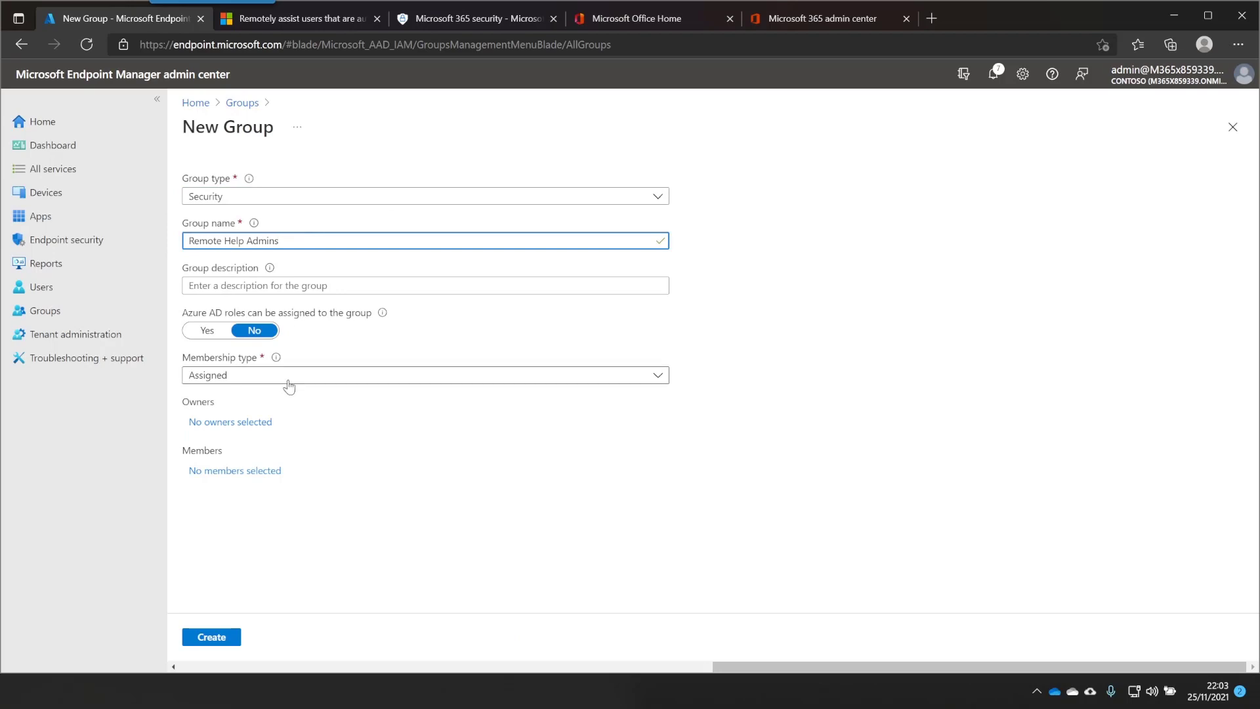
left_click(249, 471)
type("admin")
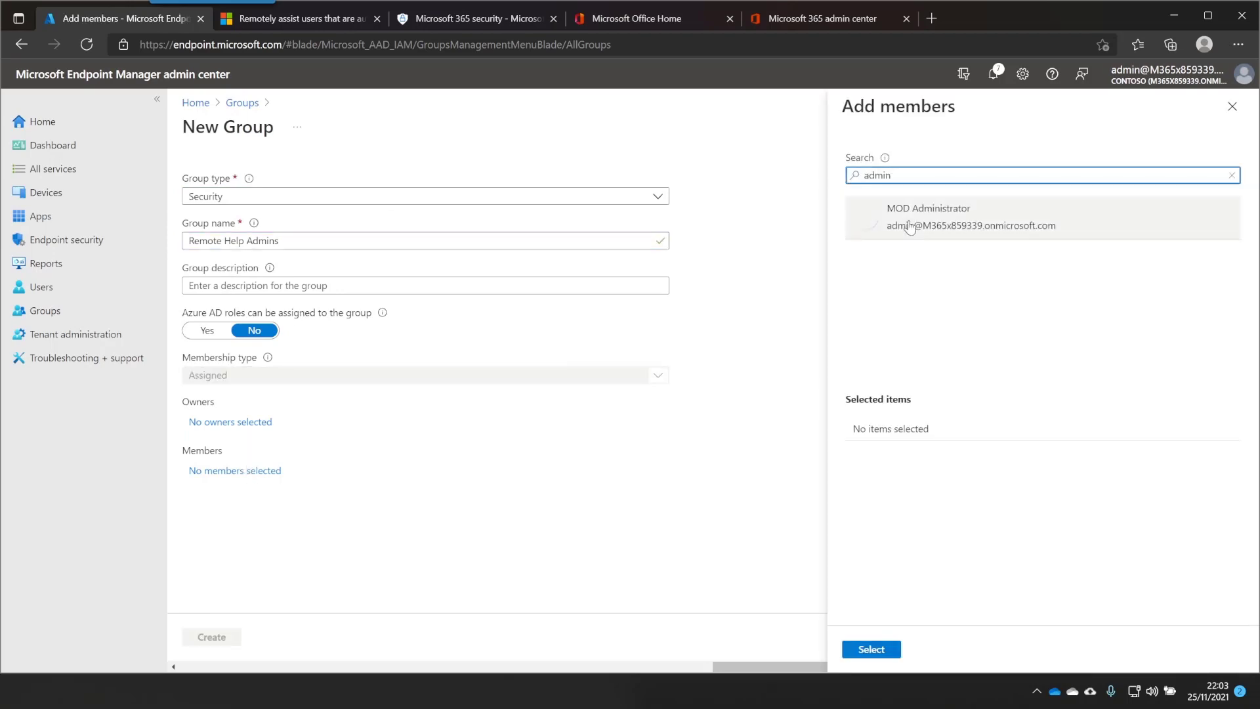
left_click(919, 226)
left_click(884, 650)
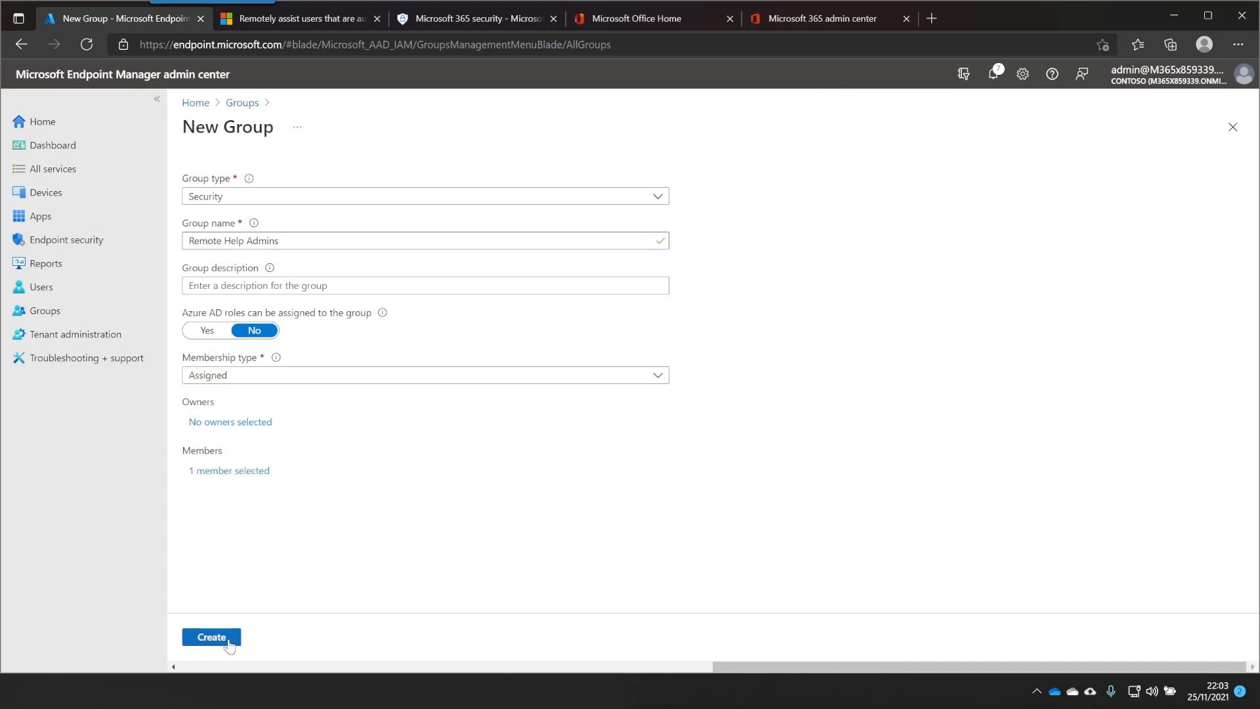
left_click(211, 637)
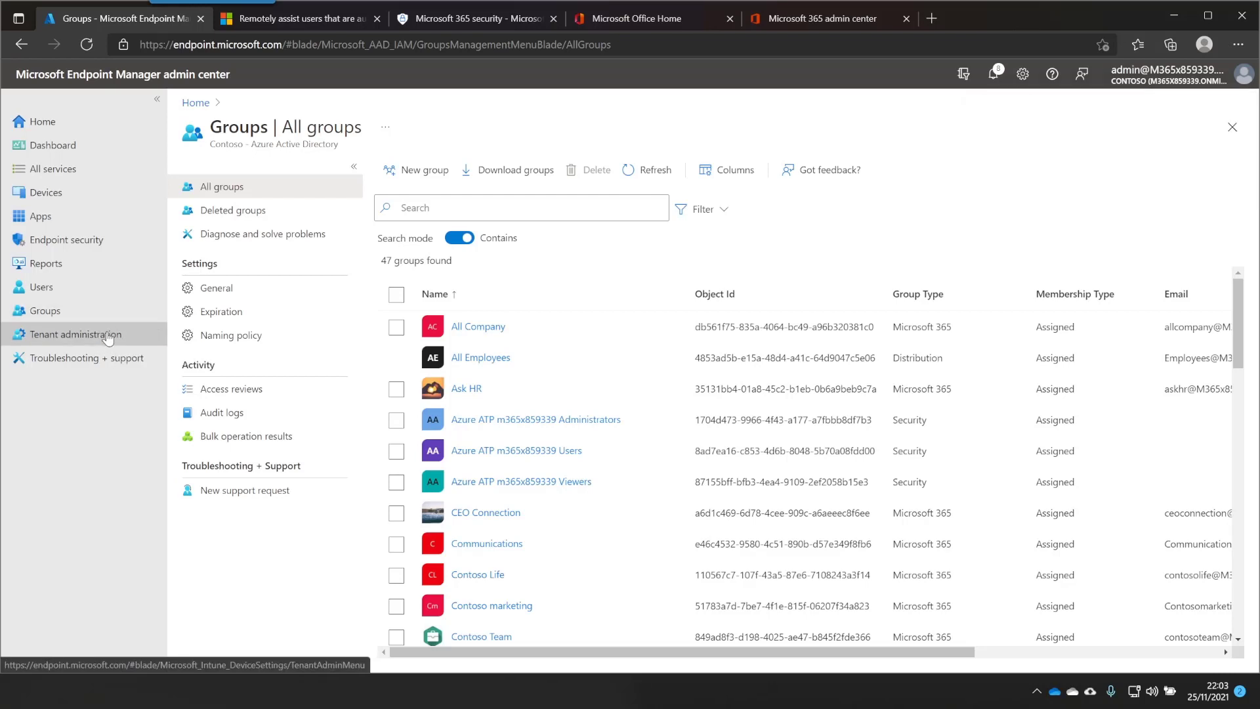
Start a new custom Endpoint Manager role named 'Remote Help Admins'
left_click(109, 335)
left_click(210, 290)
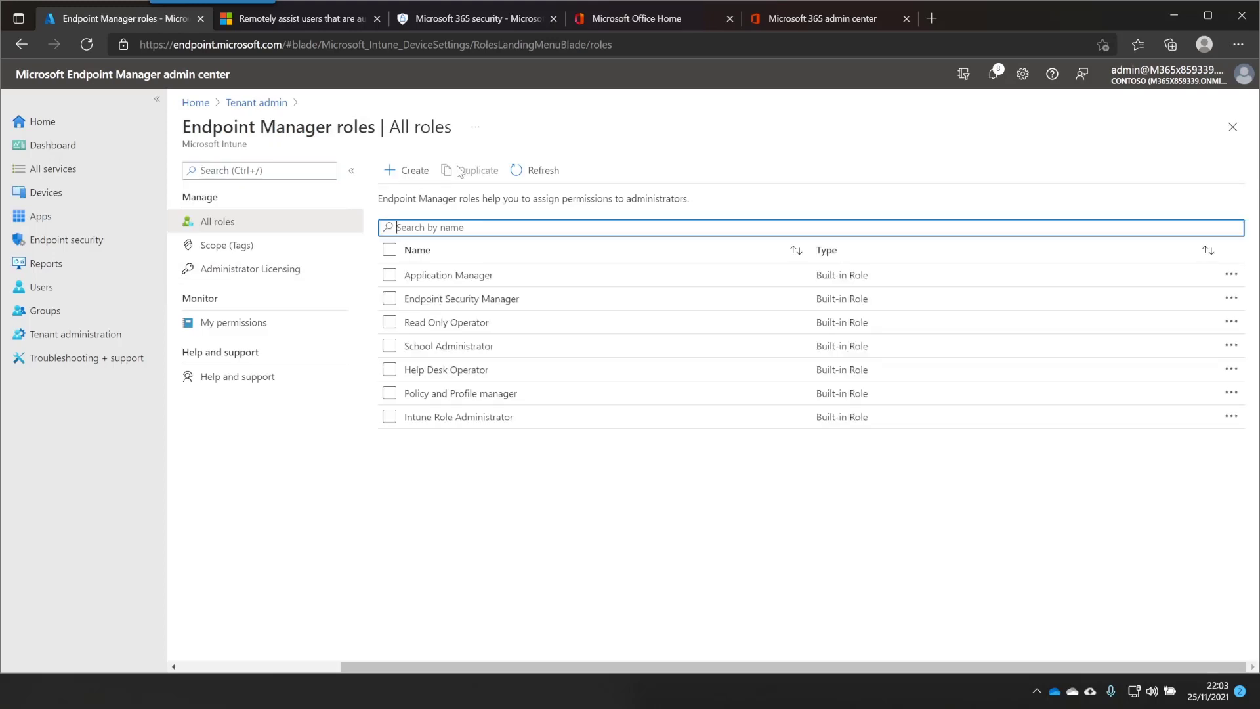
left_click(405, 170)
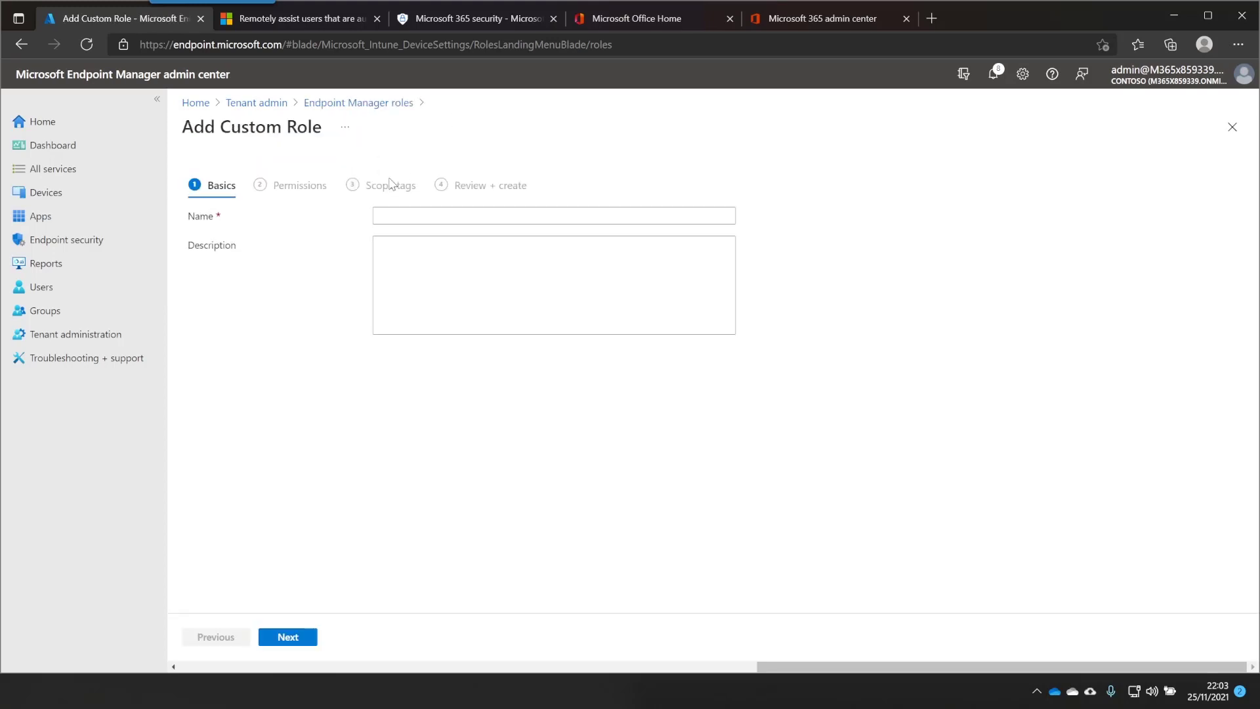
left_click(411, 213)
type("Remote Help Admins")
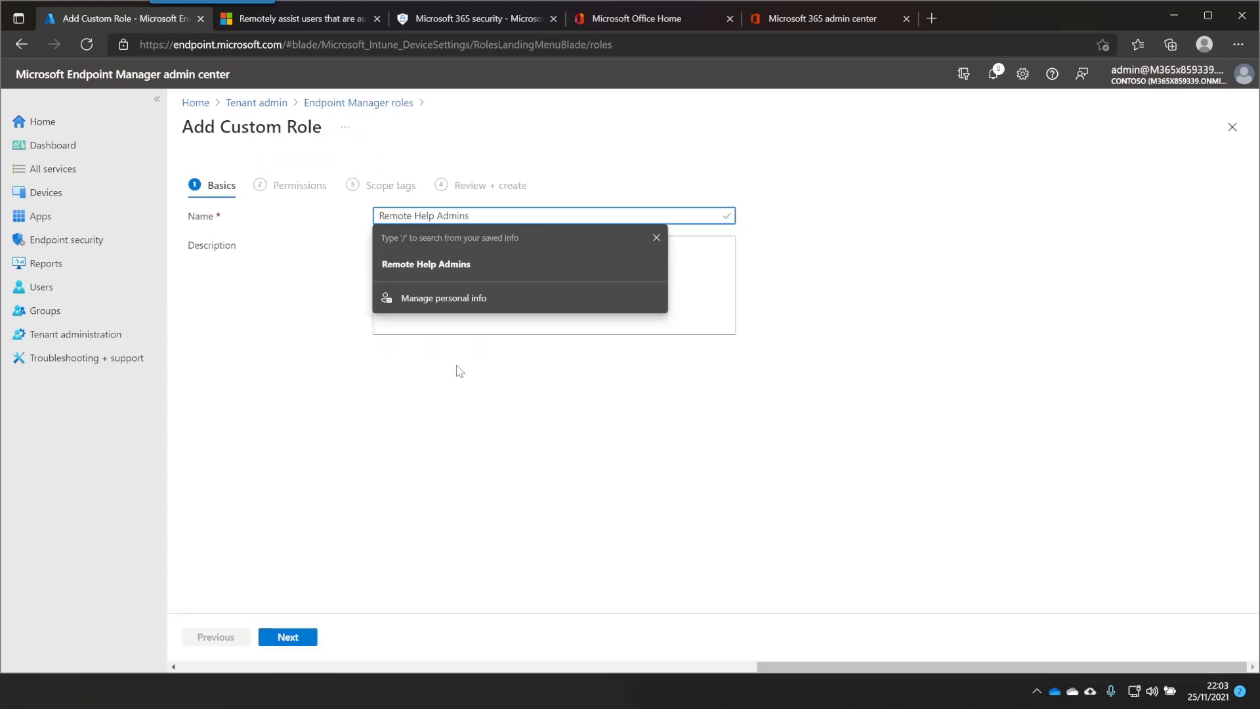
left_click(287, 642)
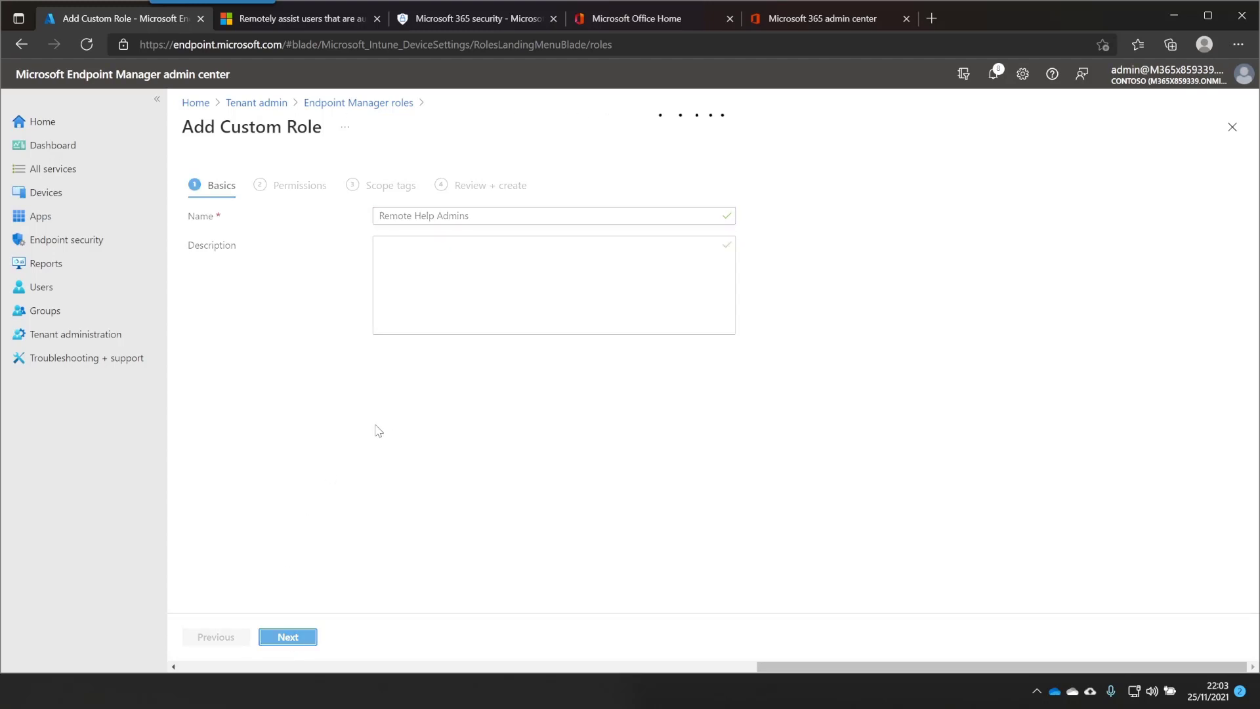
Grant the role Remote help app Elevation, View screen and Take full control, then create it
scroll(299, 534, "down", 9)
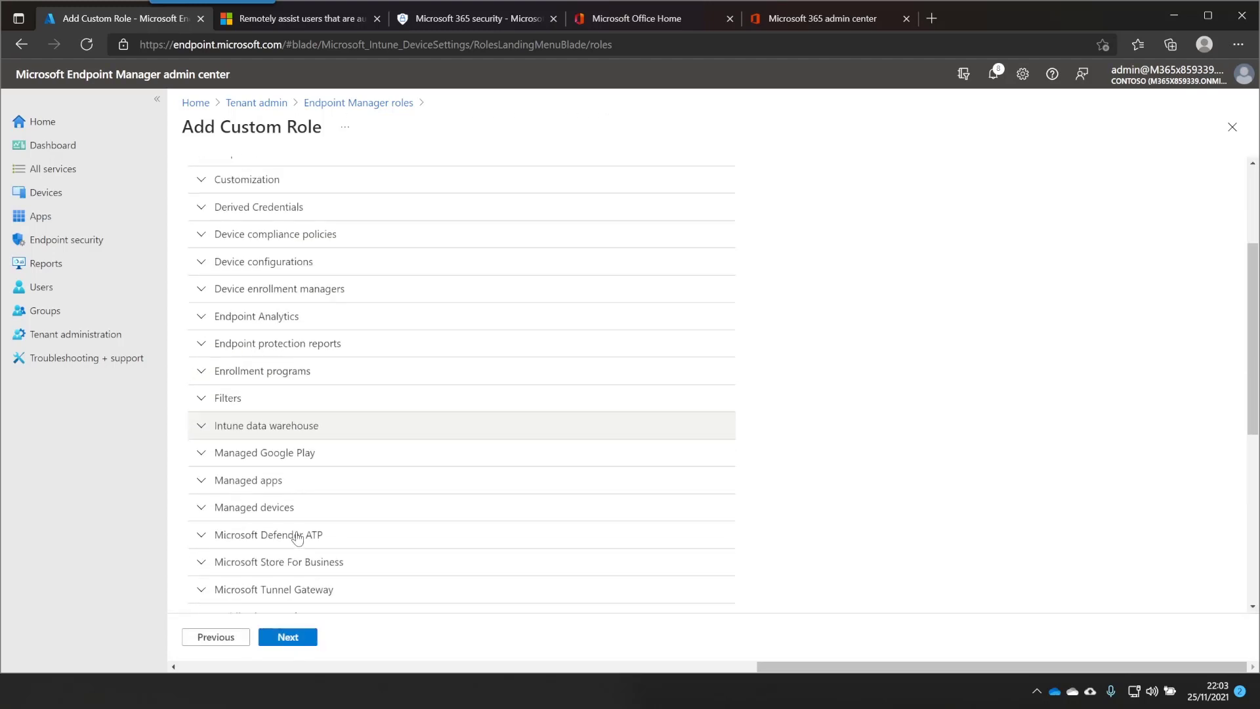
left_click(256, 393)
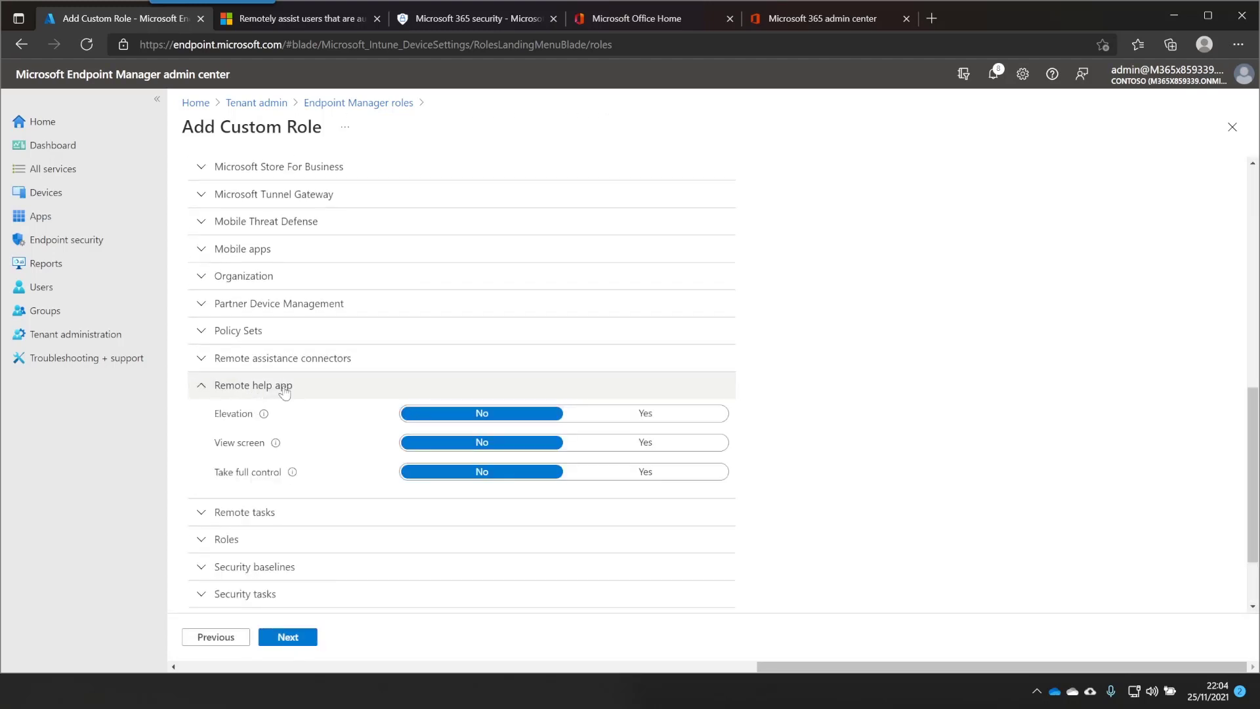
left_click(594, 415)
left_click(625, 443)
left_click(638, 474)
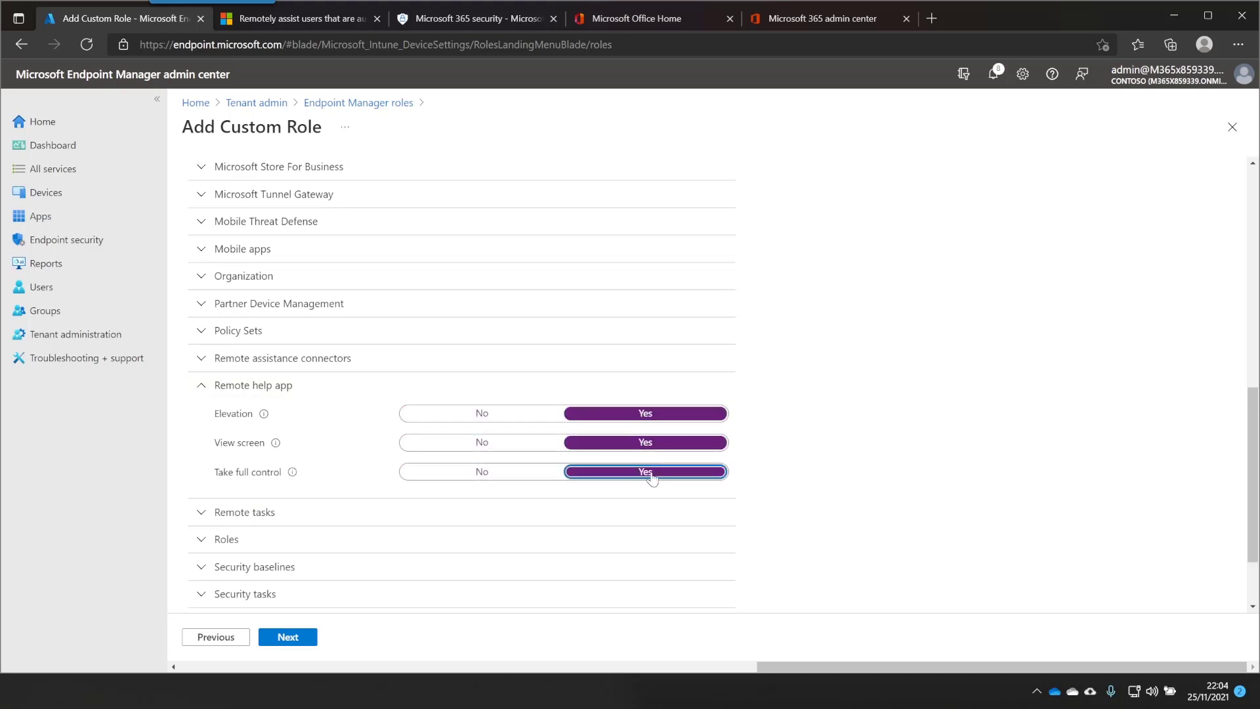
mouse_move(264, 417)
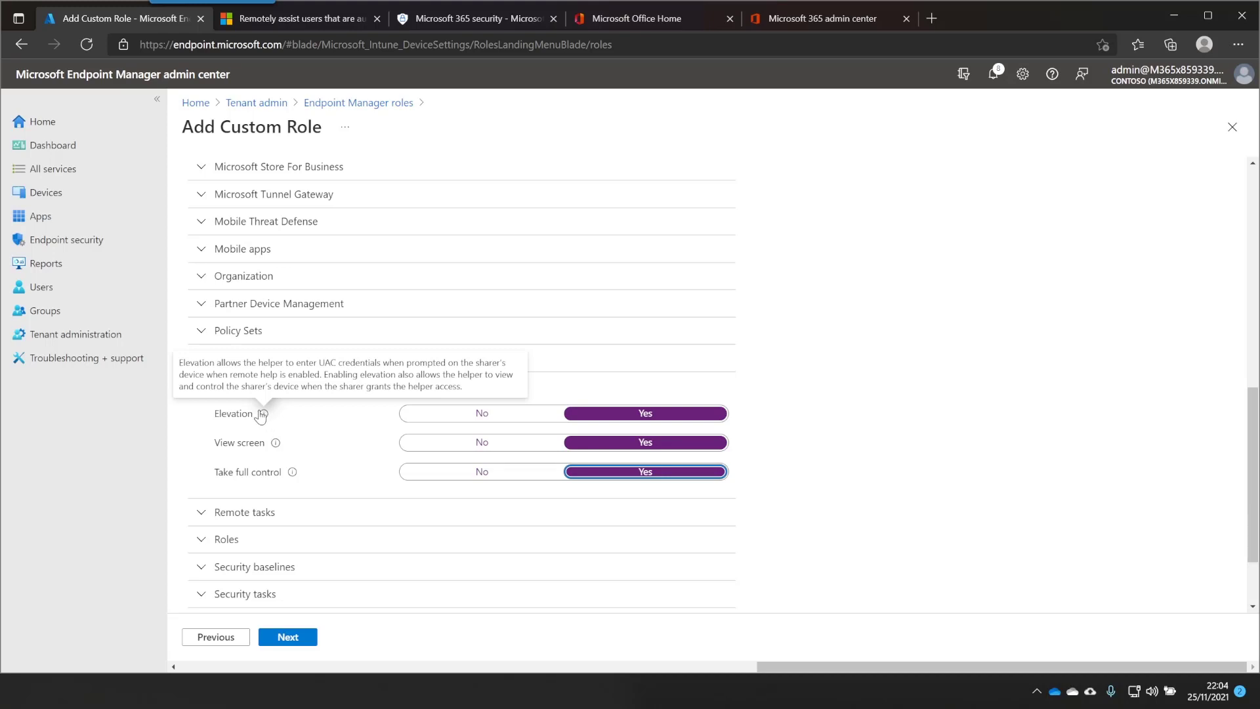
mouse_move(277, 444)
mouse_move(294, 477)
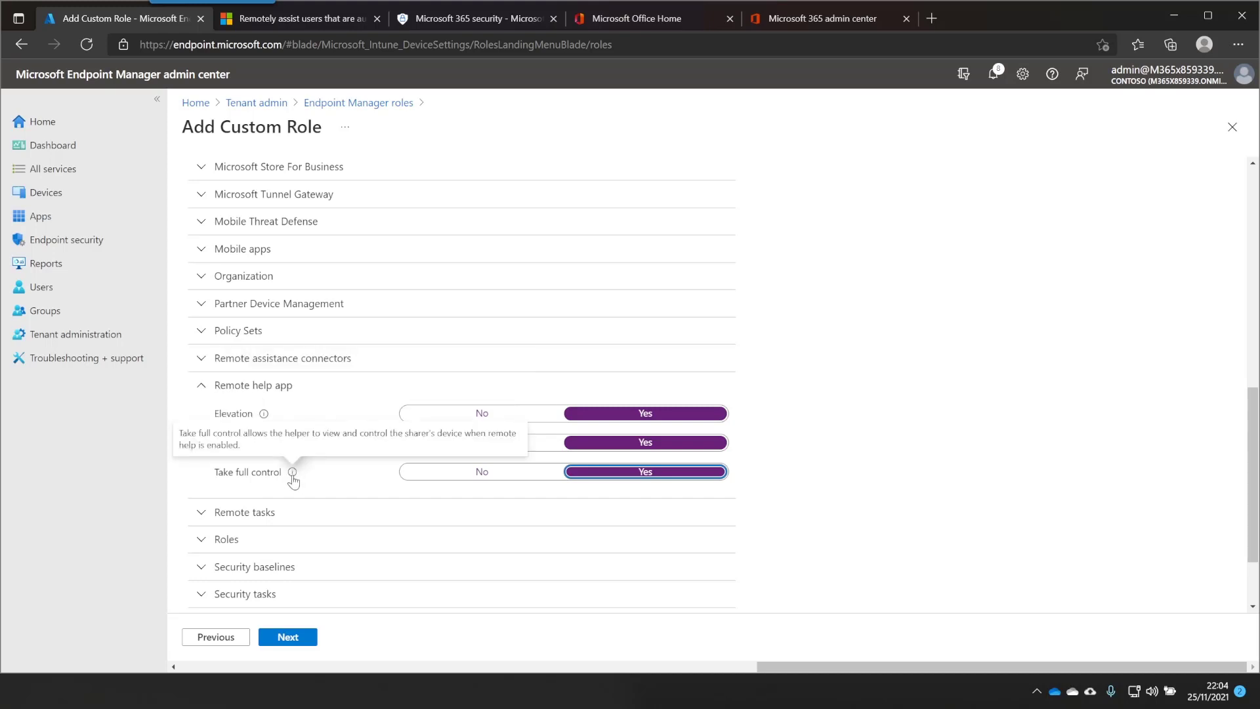
left_click(287, 636)
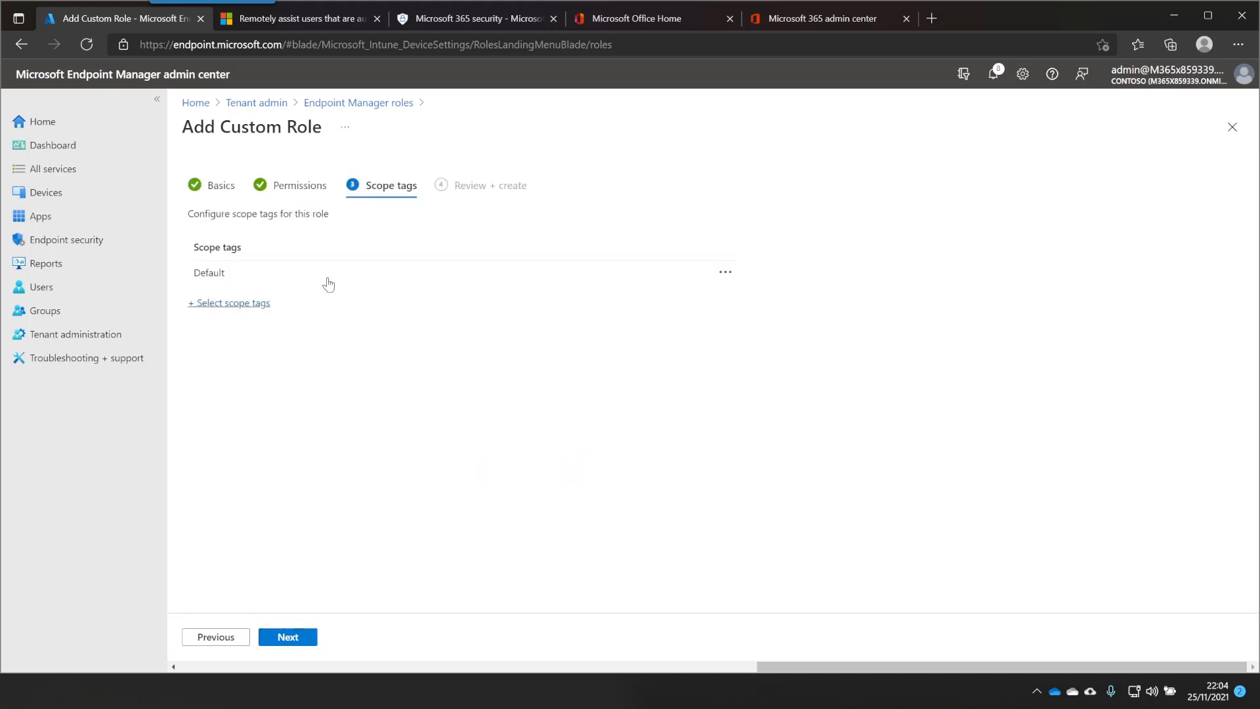
left_click(294, 637)
left_click(292, 638)
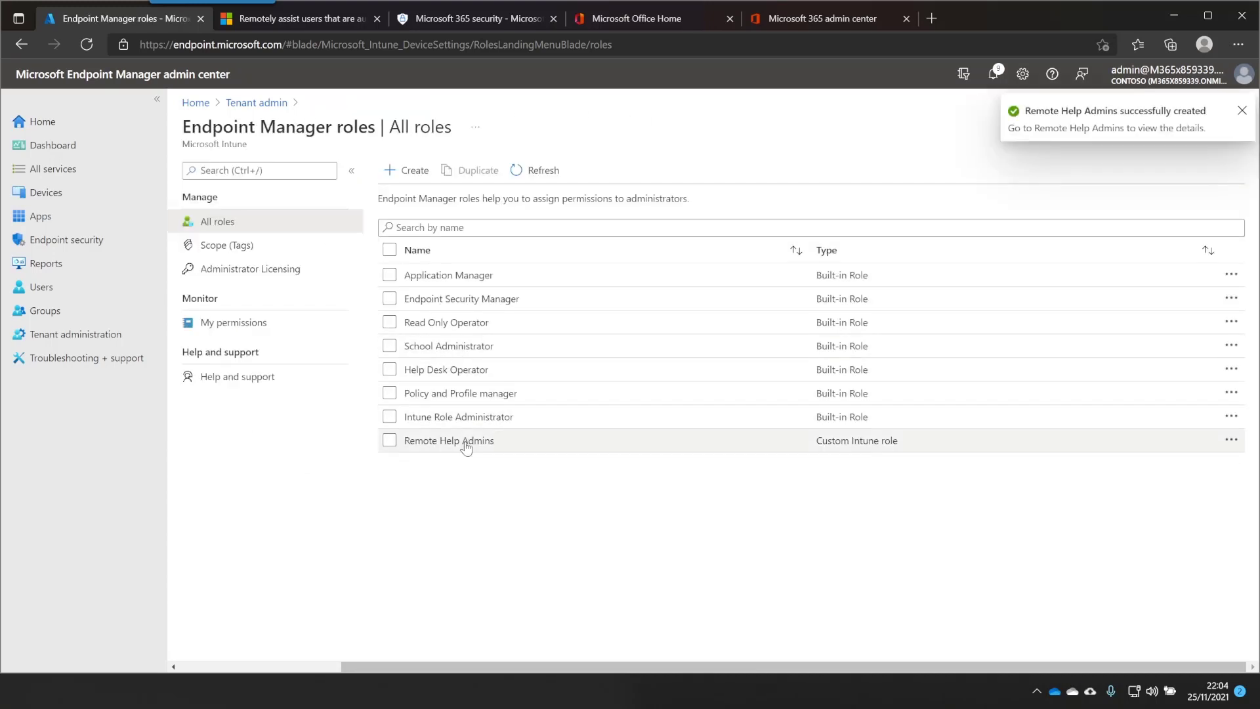
Start a new assignment named 'Remote Help Admins' for the Remote Help Admins role
left_click(467, 447)
left_click(290, 276)
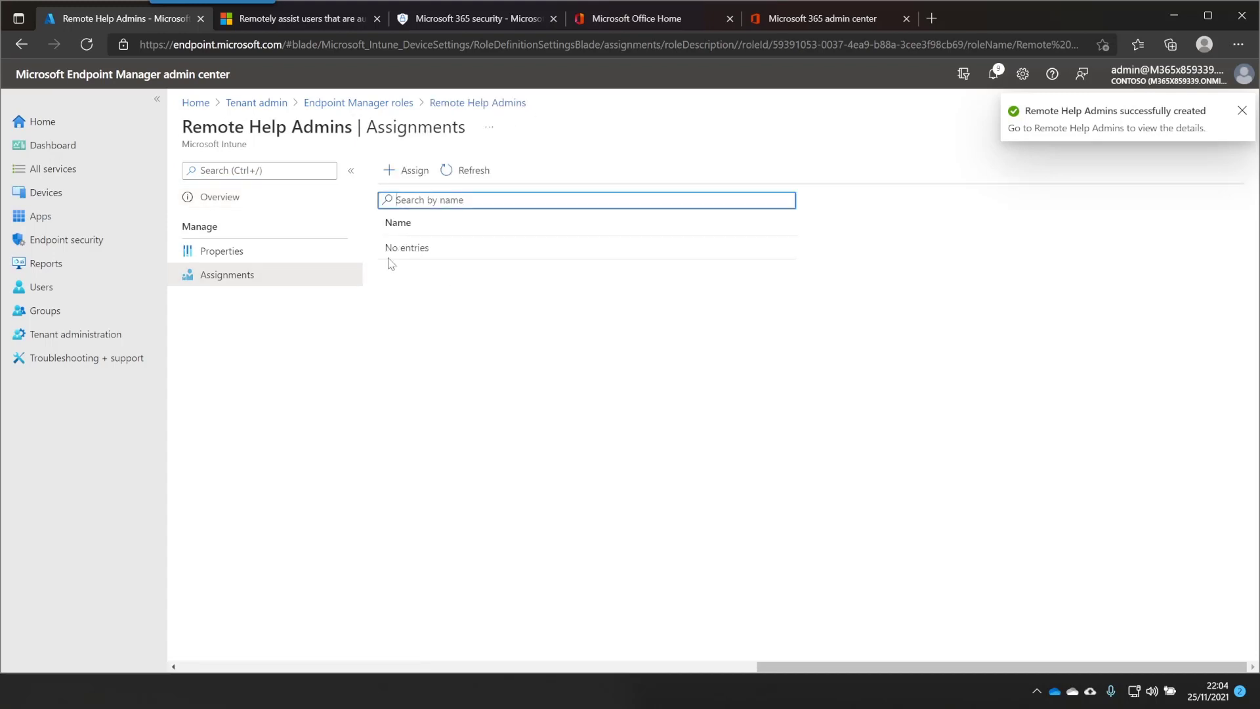
left_click(413, 172)
left_click(504, 212)
type("Remote Help Admins")
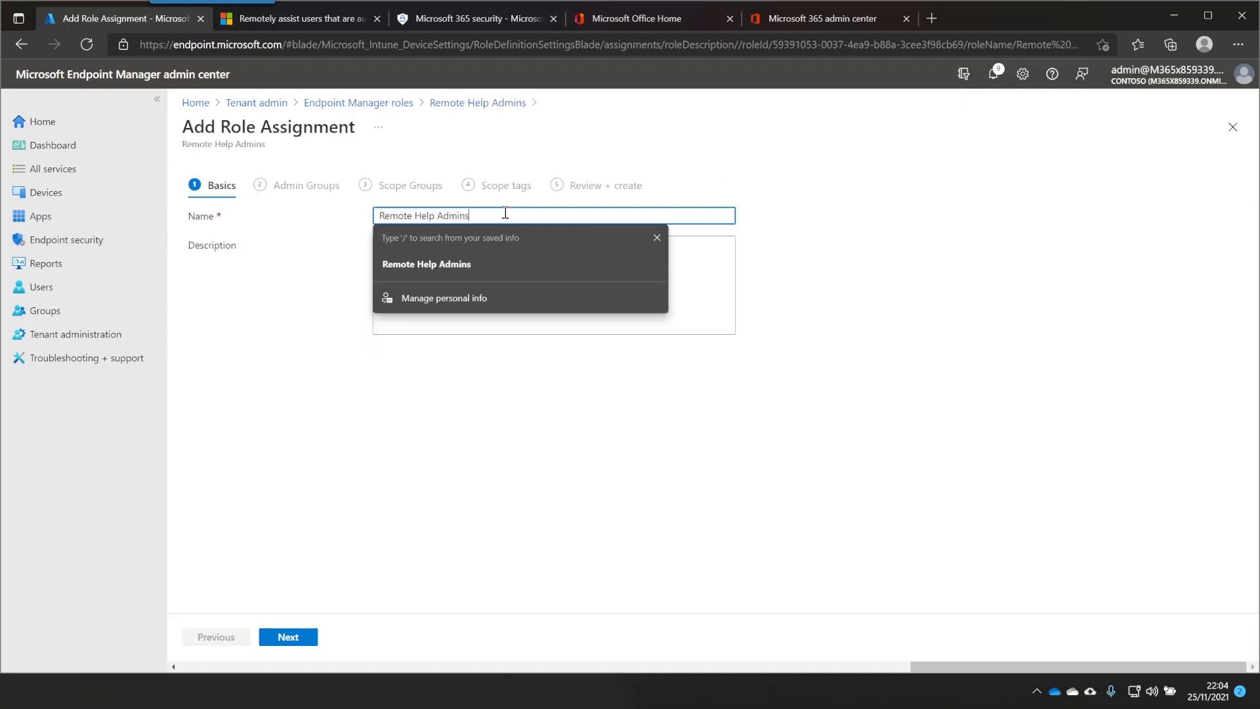
left_click(190, 170)
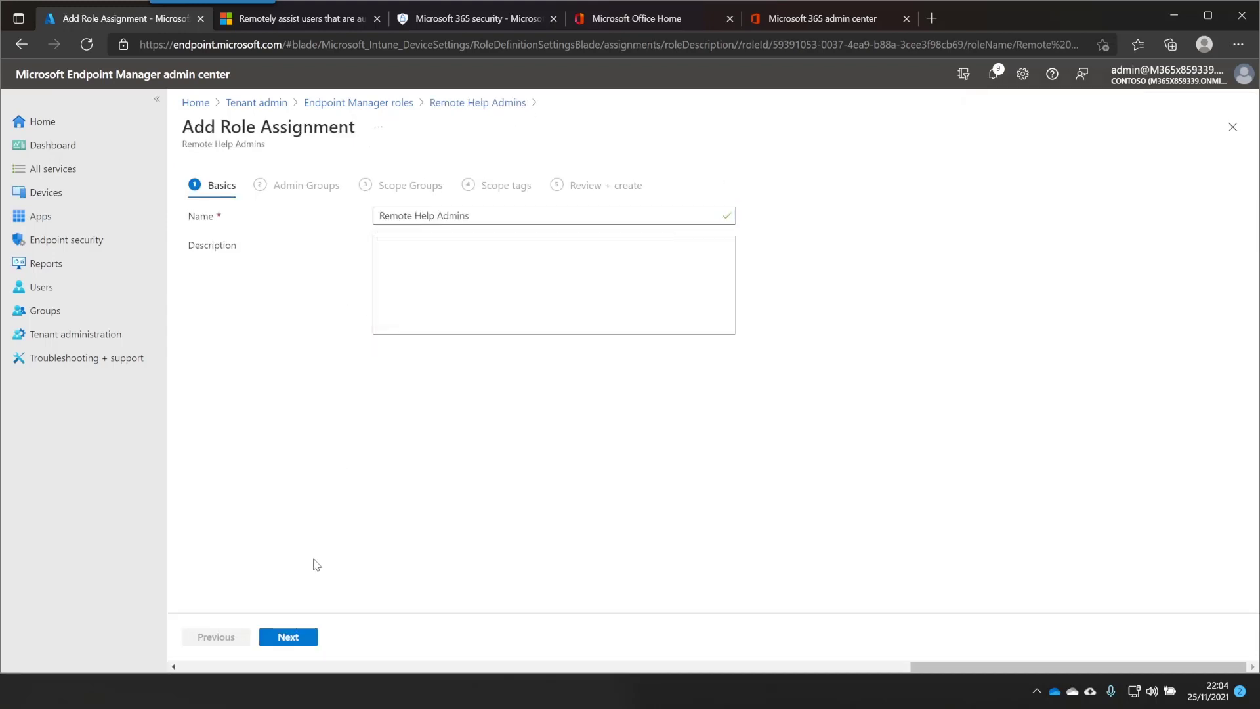
left_click(288, 636)
Add the Remote Help Admins group as the assignment's admin group
left_click(246, 264)
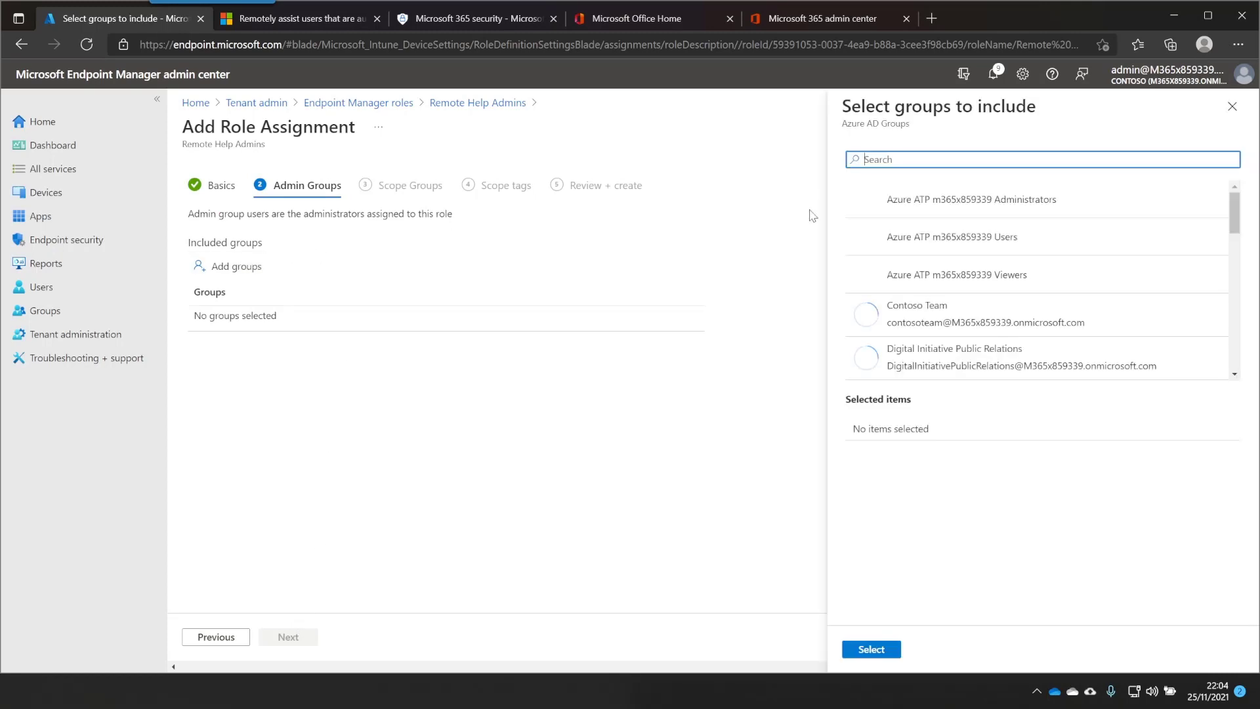
type("Remote Help Admins")
left_click(951, 198)
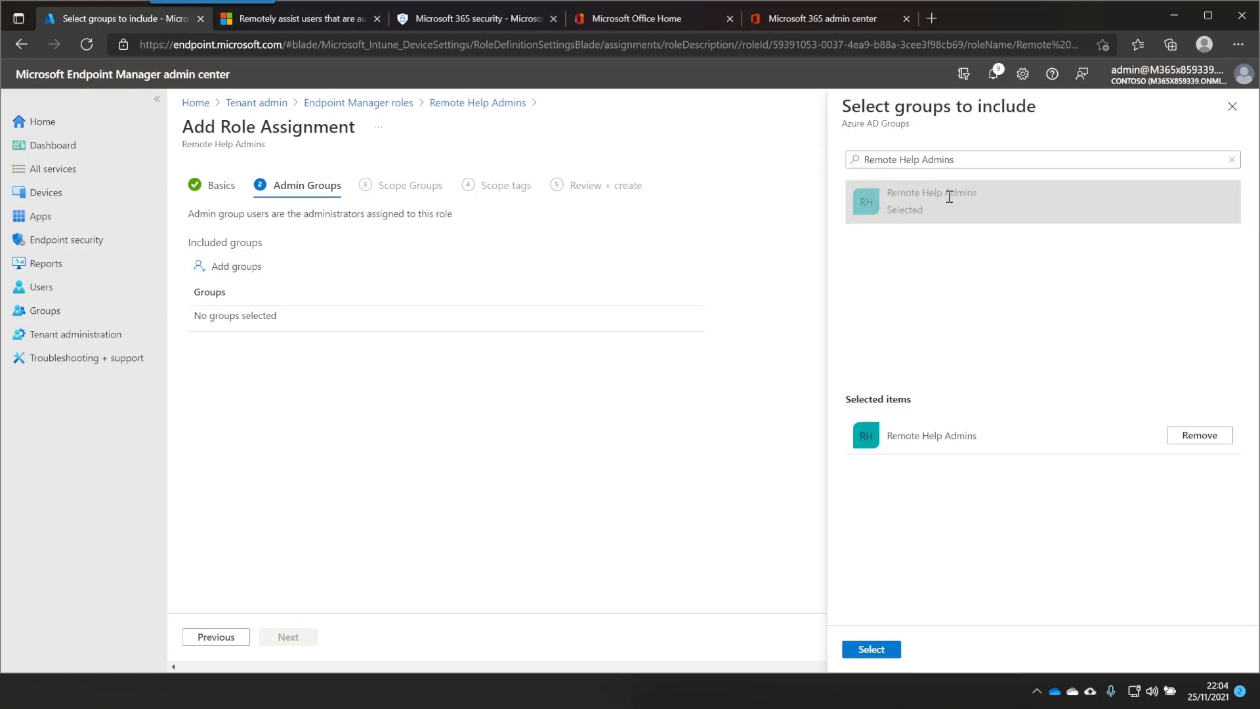
left_click(899, 650)
Scope the assignment to all users and all devices, then create it
left_click(302, 636)
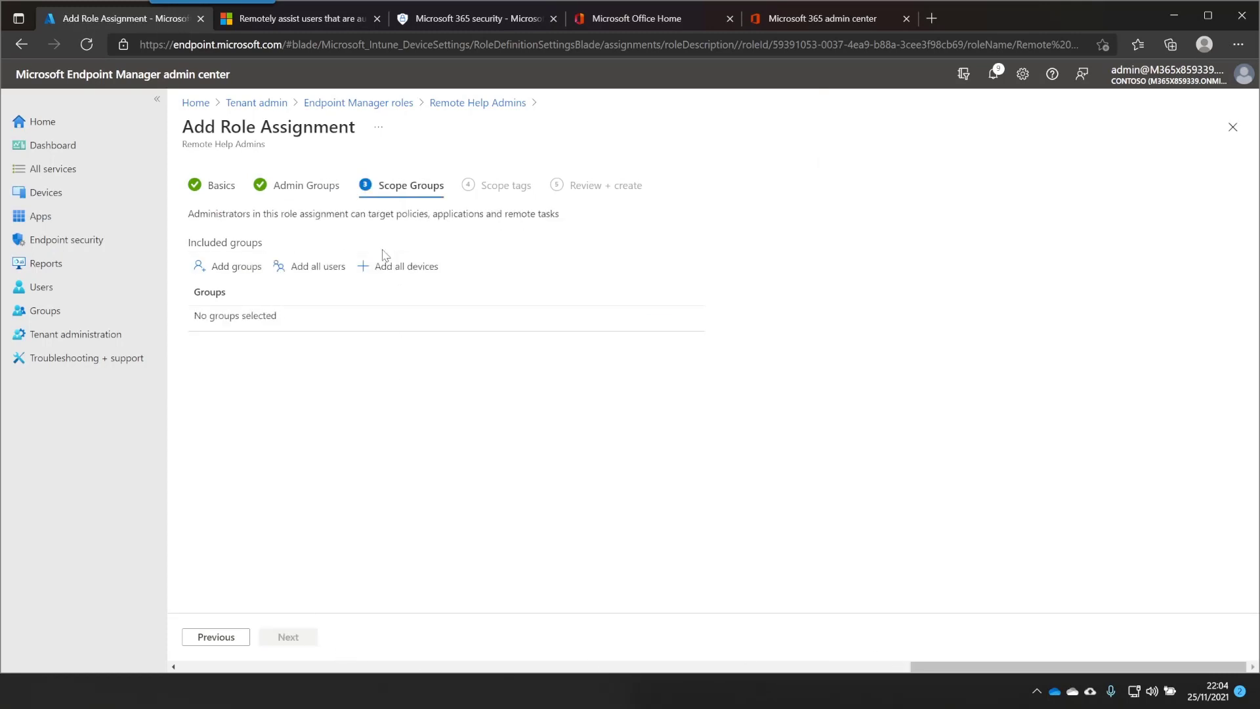
left_click(329, 265)
left_click(390, 264)
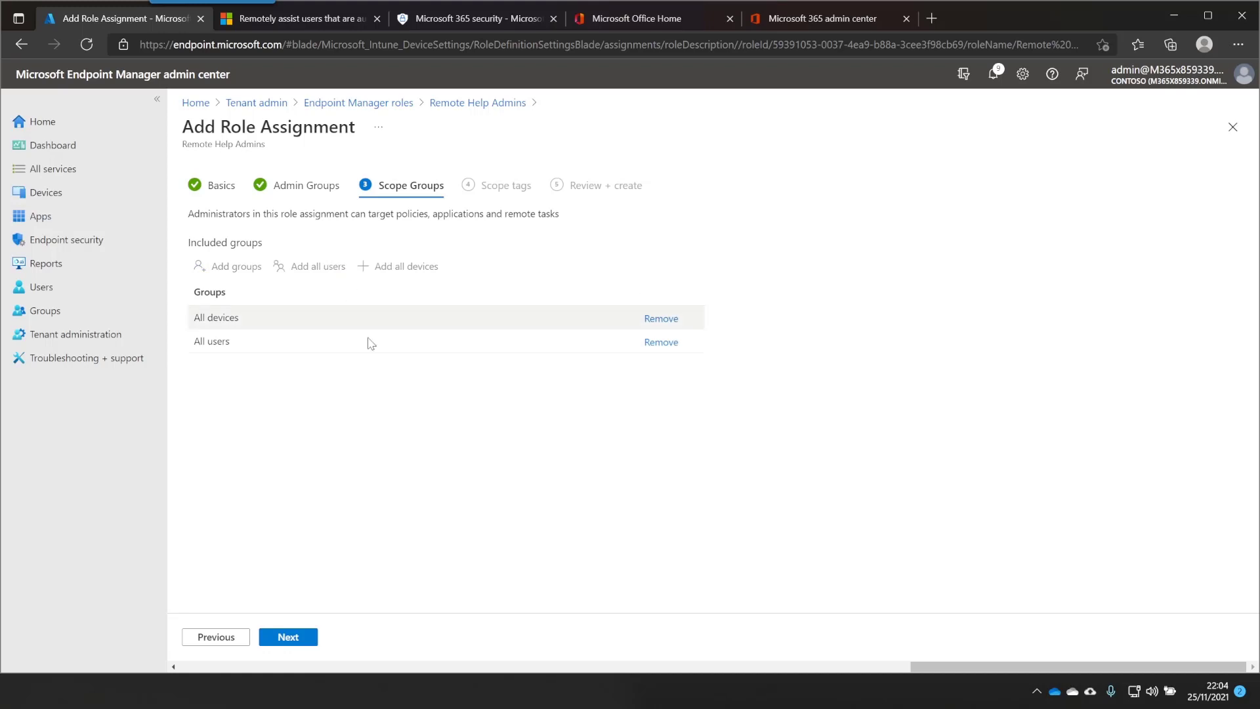
left_click(293, 638)
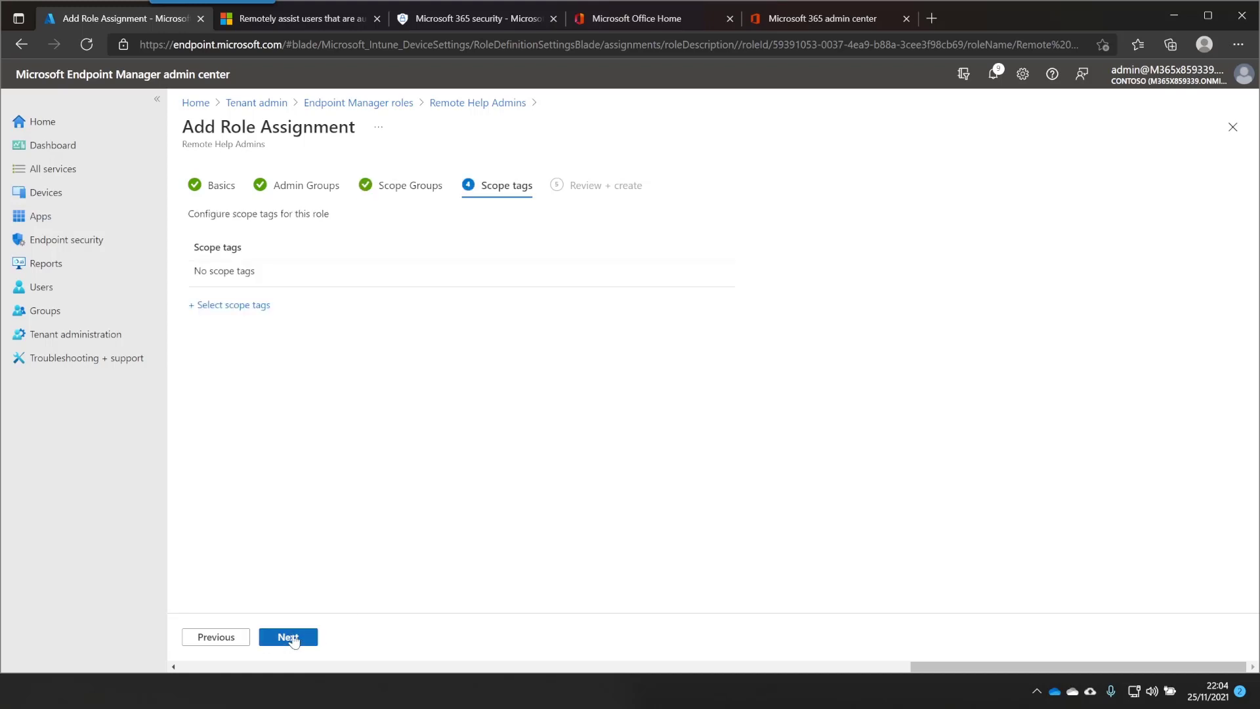
left_click(294, 638)
left_click(298, 638)
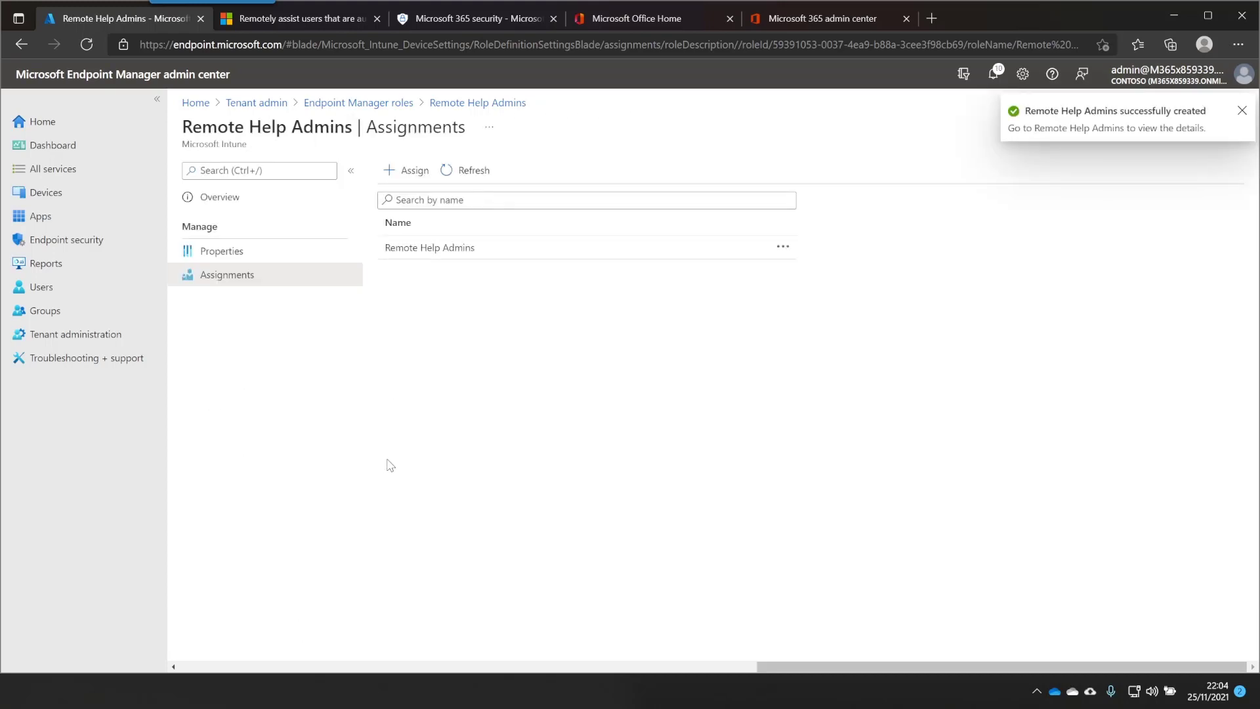
Set Enable remote help to Enabled and unenrolled devices to Allowed, then save
left_click(85, 334)
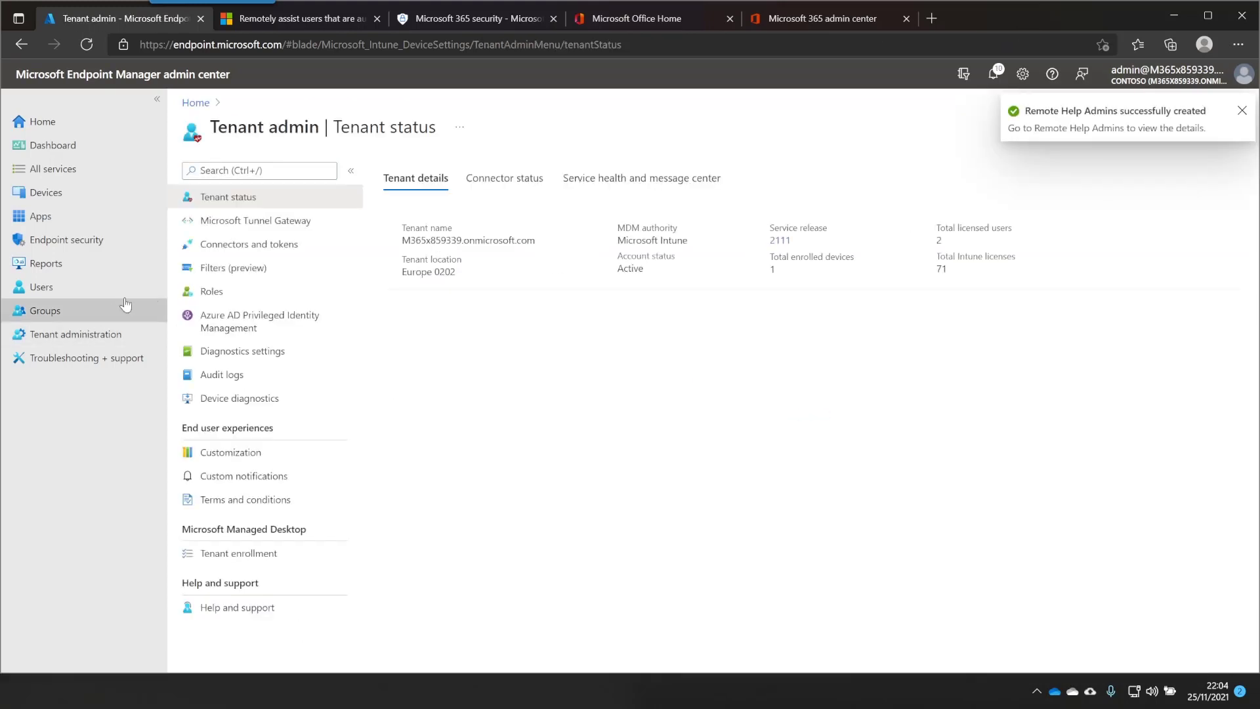
left_click(274, 245)
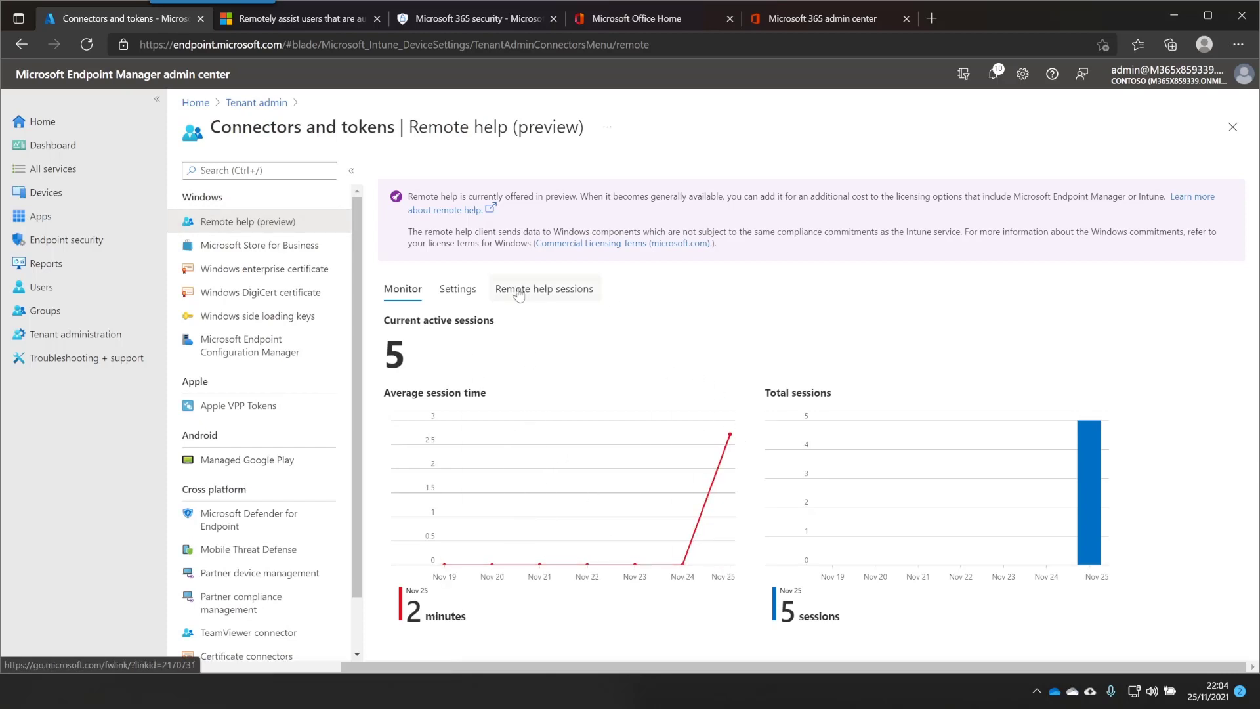
left_click(459, 291)
left_click(780, 321)
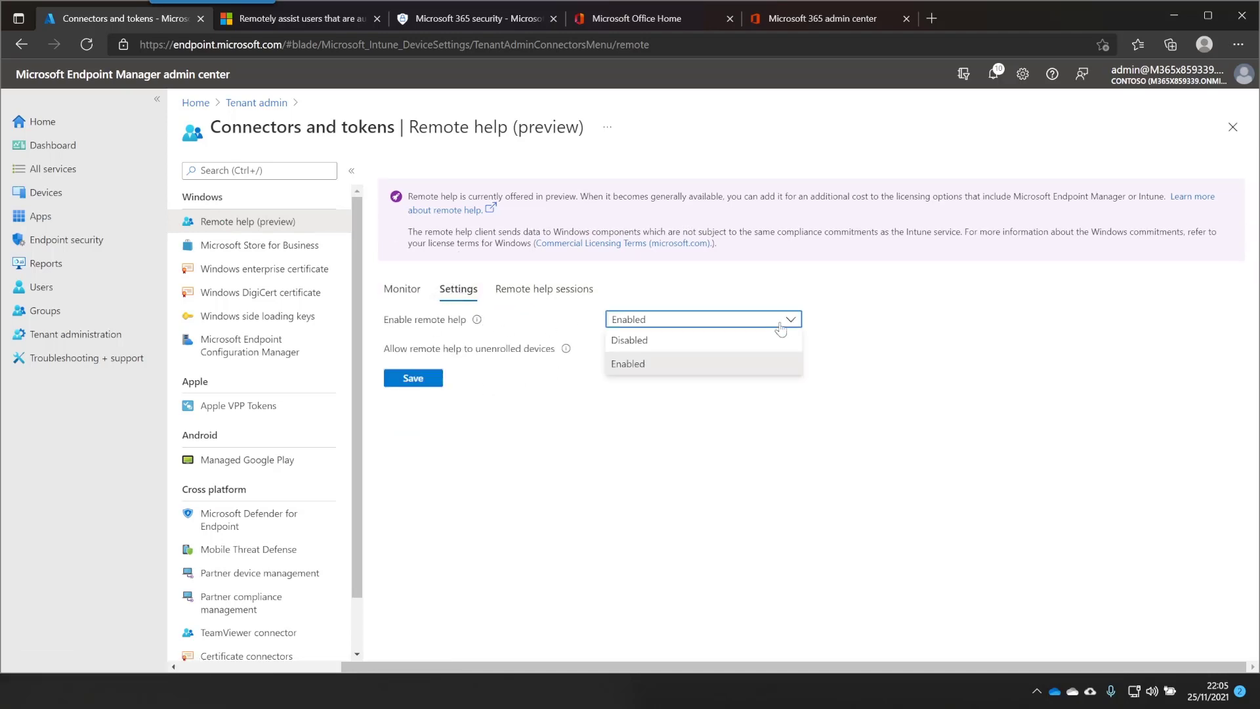
left_click(790, 320)
left_click(773, 353)
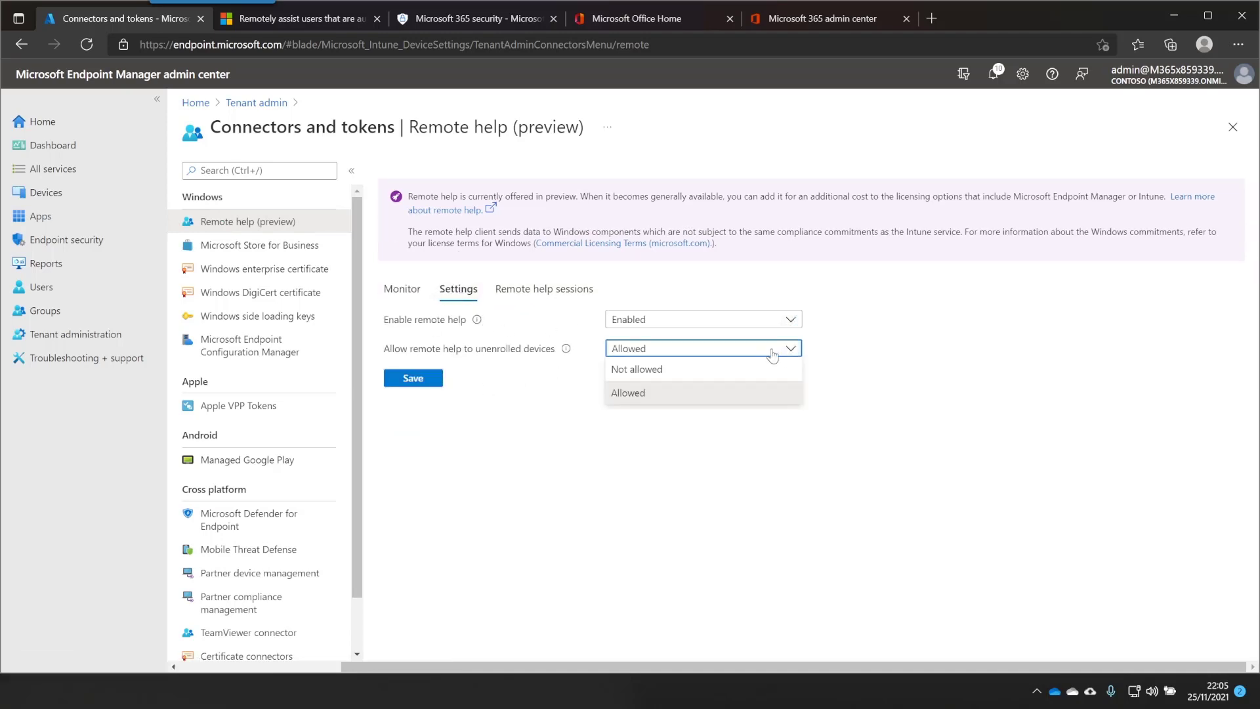
left_click(748, 397)
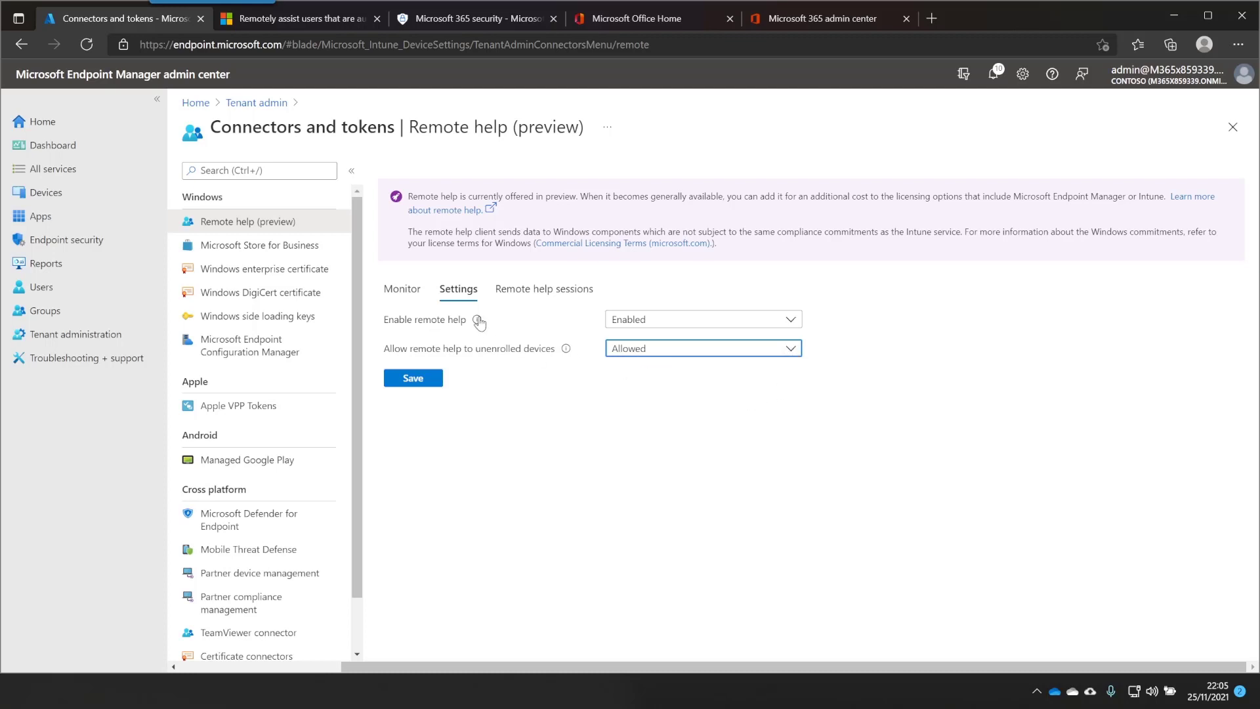
mouse_move(481, 324)
mouse_move(564, 353)
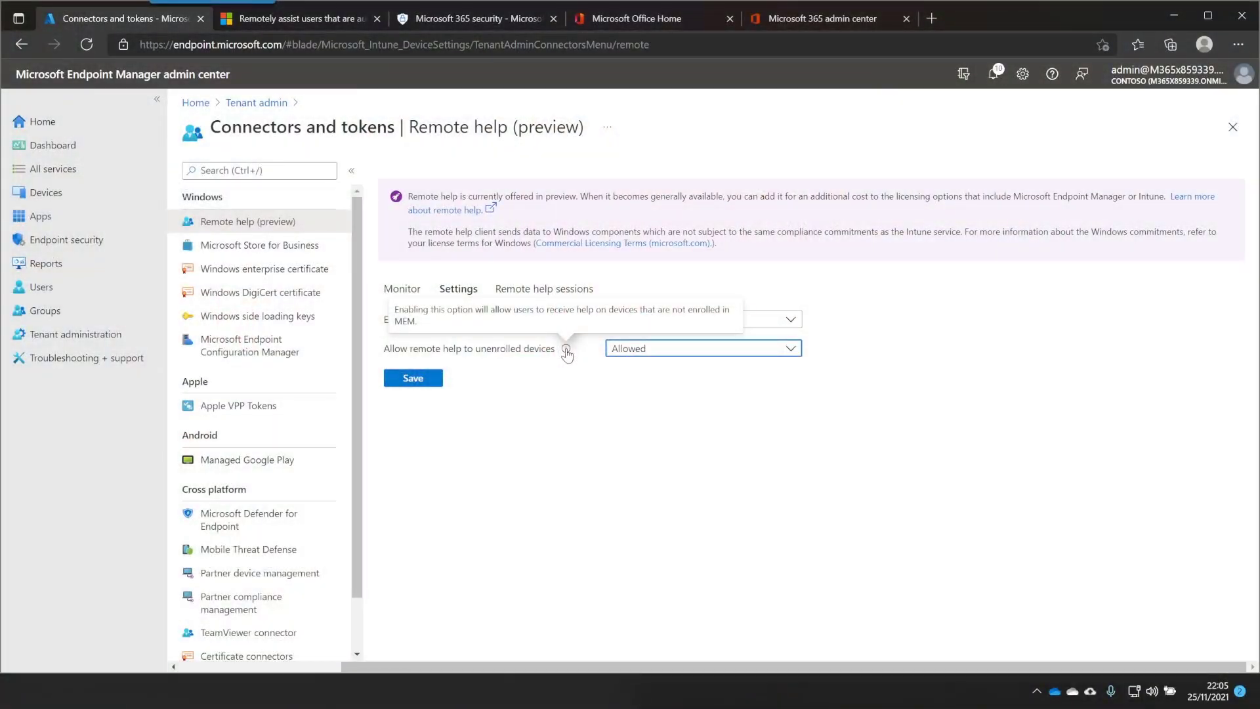
left_click(404, 383)
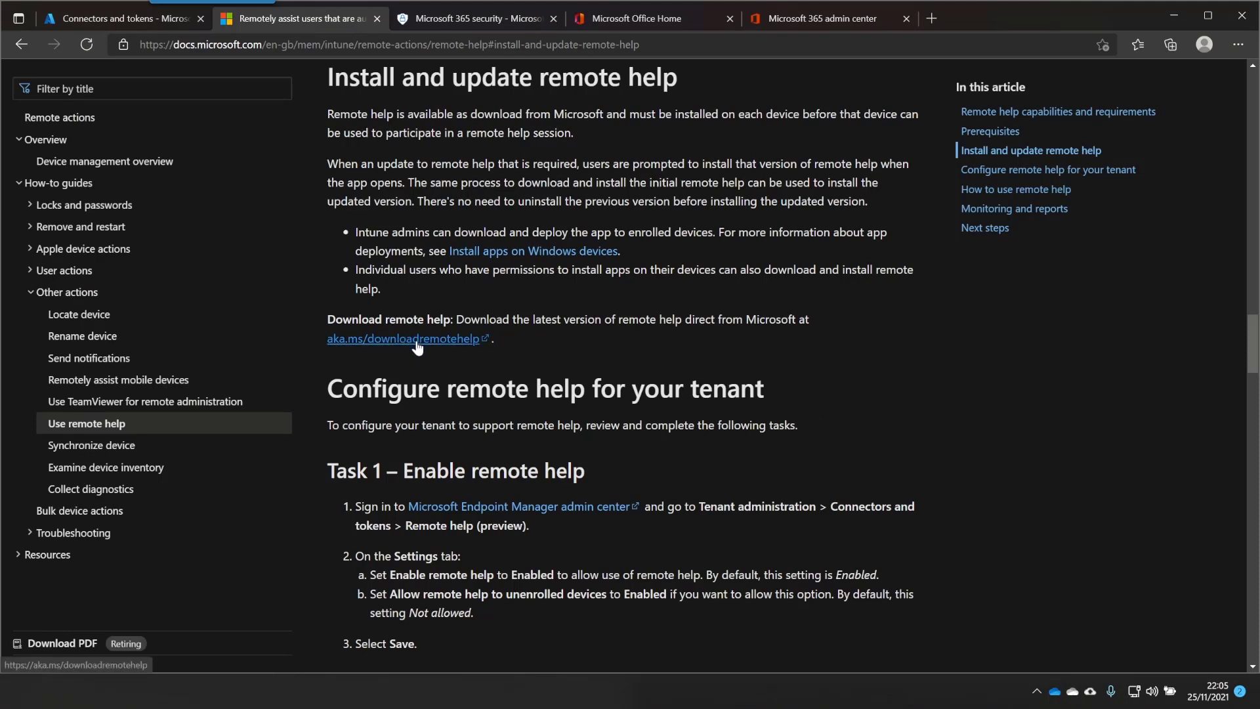
Download the latest remote help installer from the aka.ms/downloadremotehelp link
left_click(416, 340)
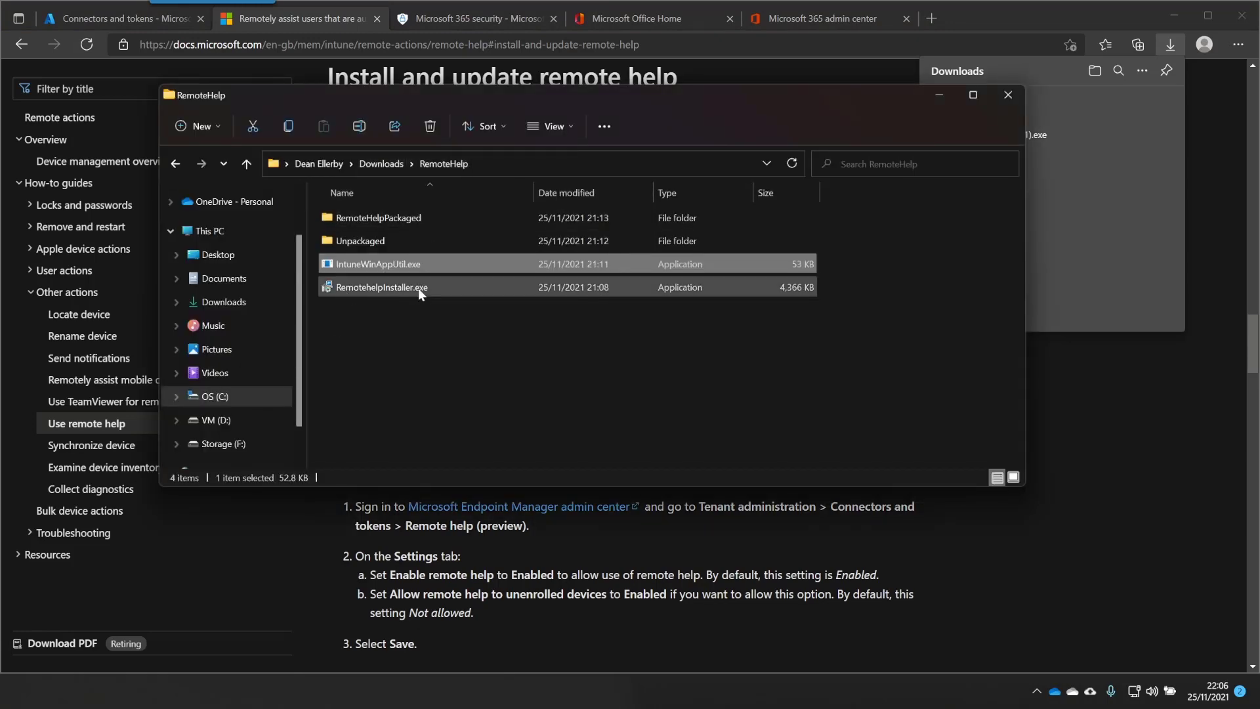
Move the remote help installer into the Unpackaged folder and open a PowerShell terminal there
left_click(419, 288)
left_click_drag(421, 285, 389, 239)
double_click(389, 240)
left_click(416, 217)
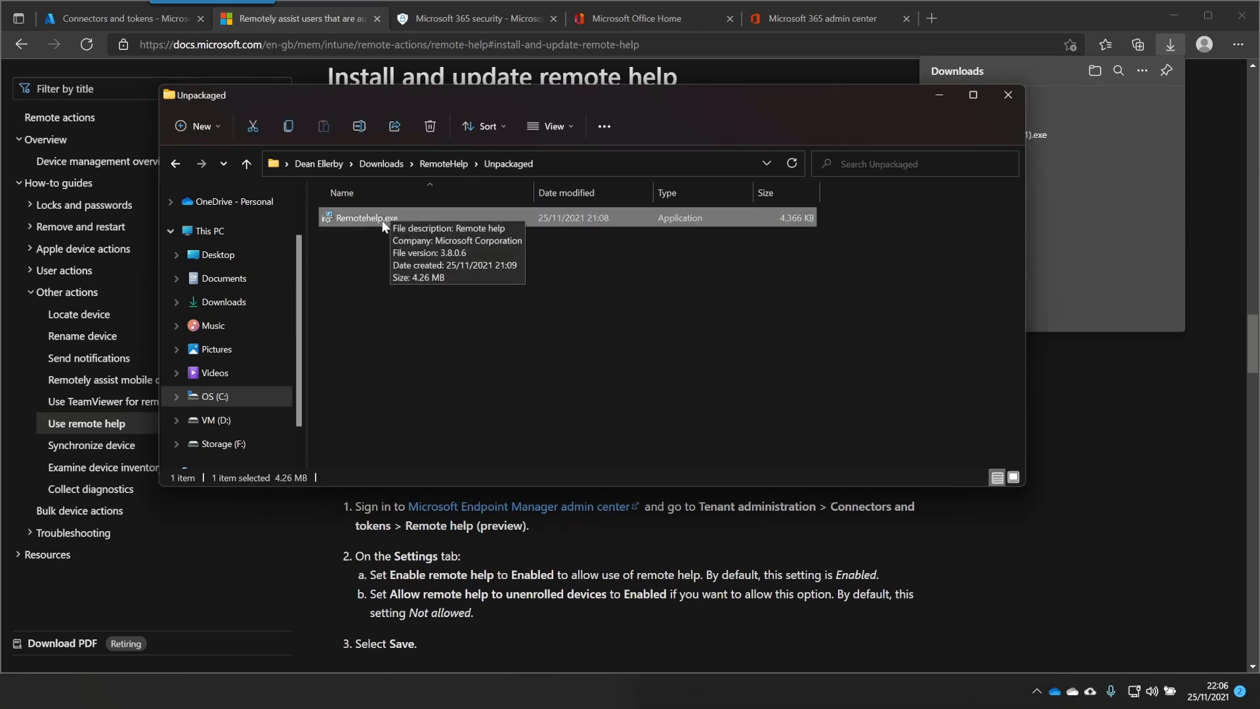
right_click(389, 290)
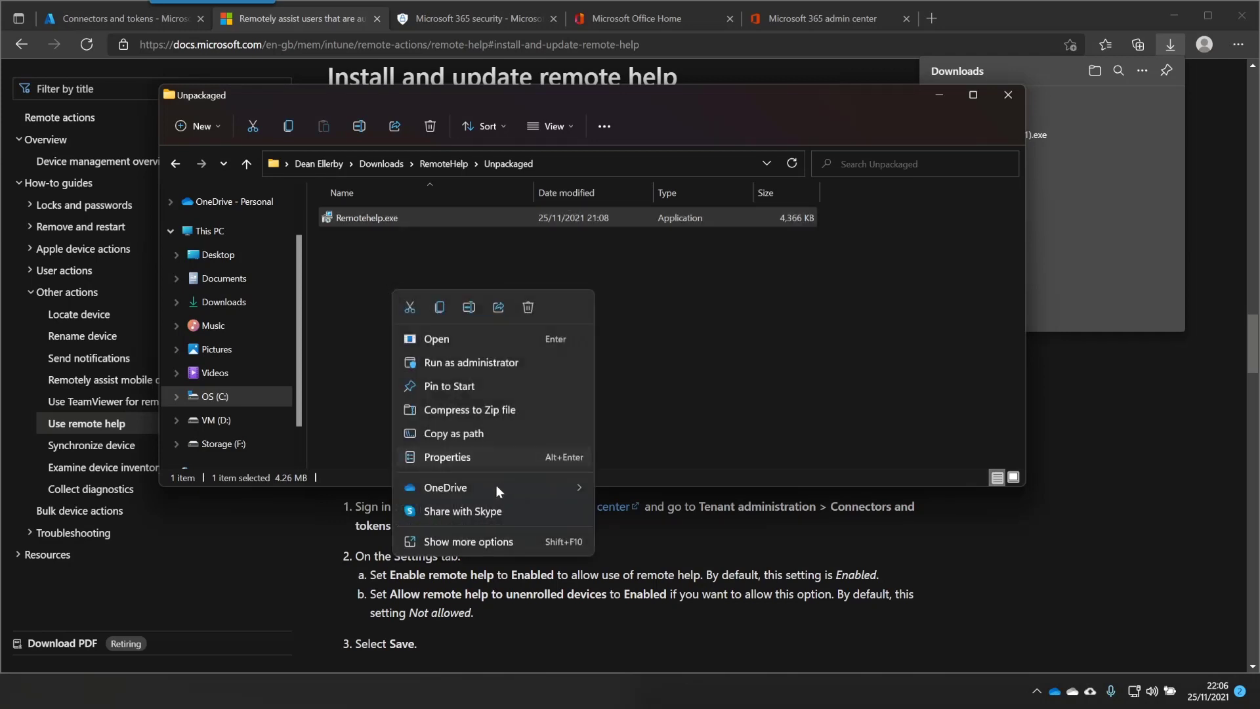
right_click(447, 466)
left_click(541, 439)
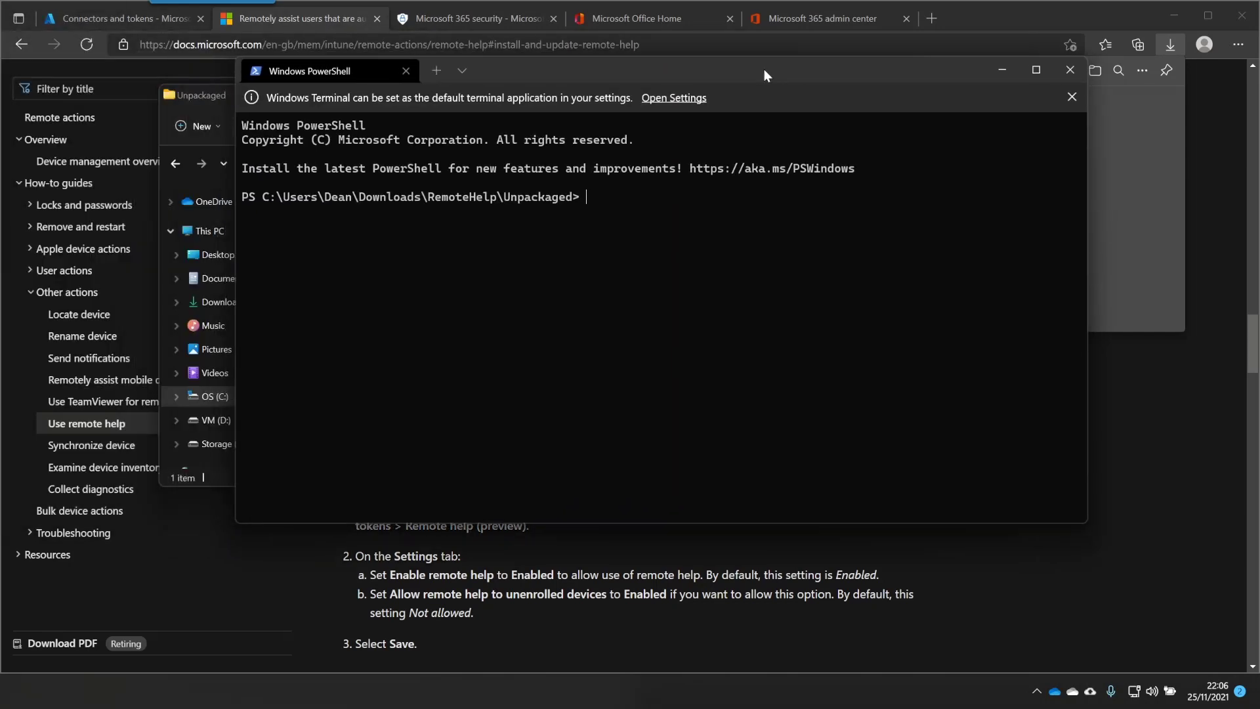
Run .\Remotehelp.exe /? to view the installer's setup switches, then close the help
left_click_drag(763, 69, 744, 269)
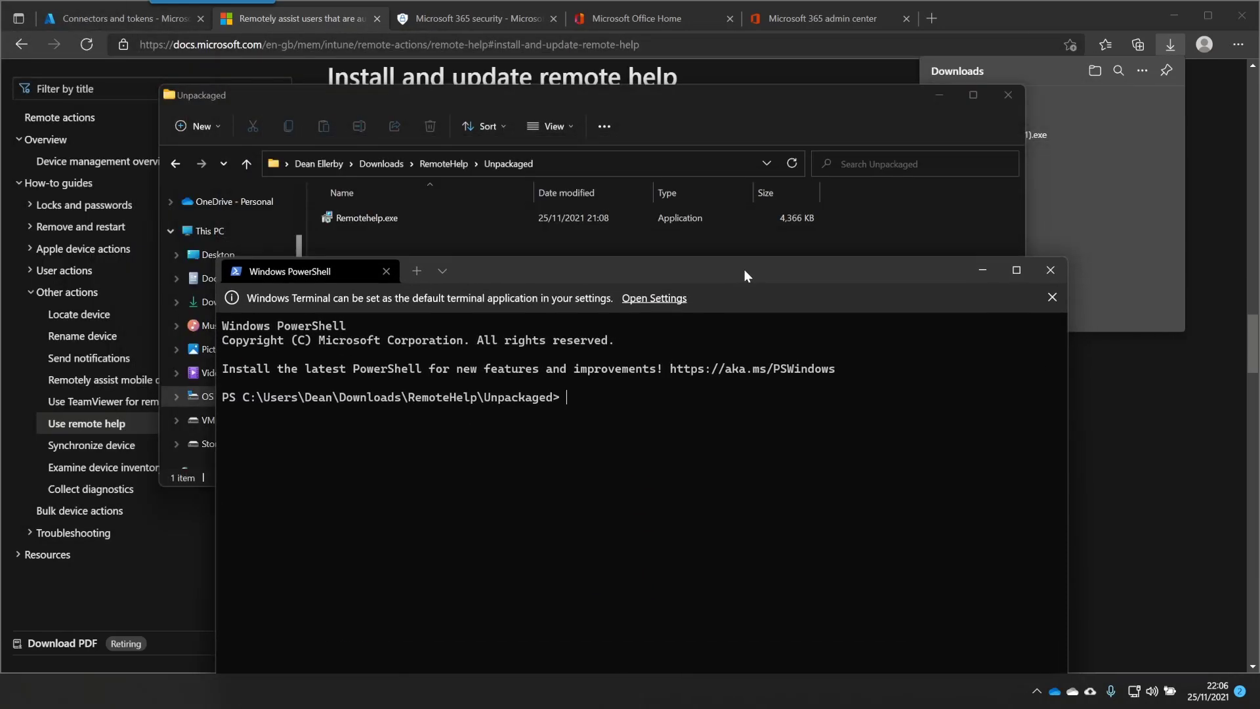
type("remo")
key("Tab")
type("/?")
key("Return")
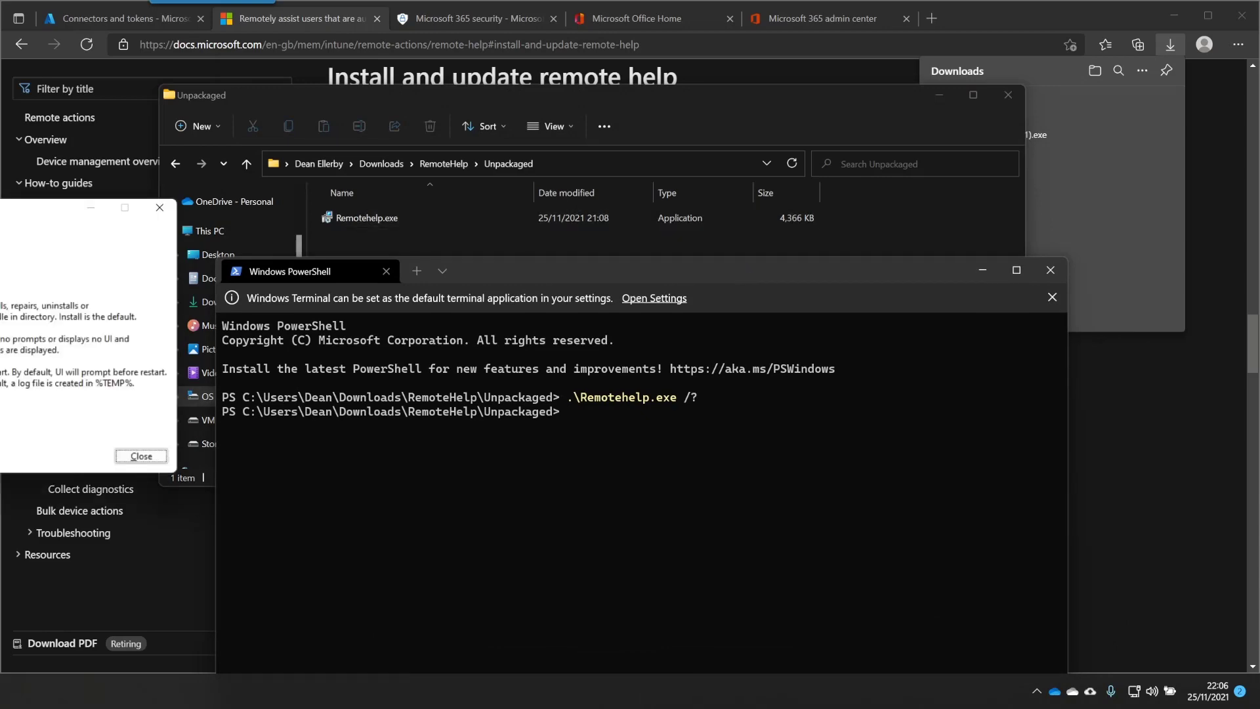
left_click_drag(53, 208, 655, 226)
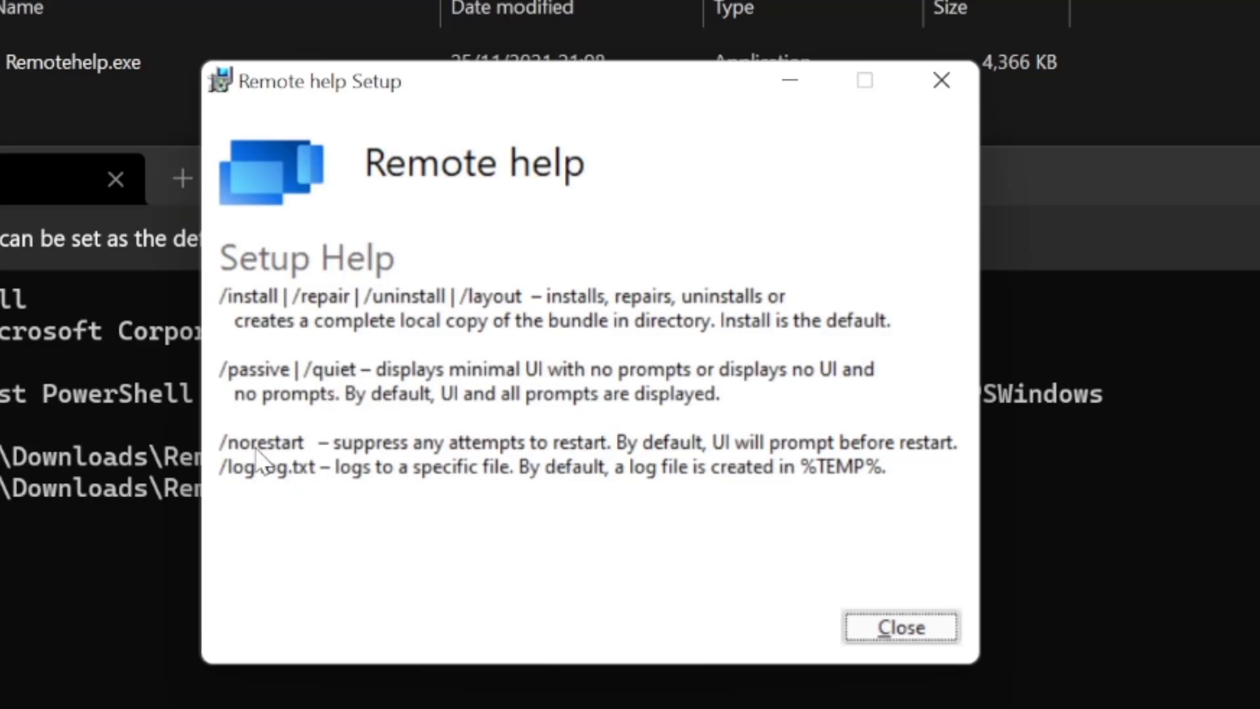
left_click_drag(546, 84, 550, 123)
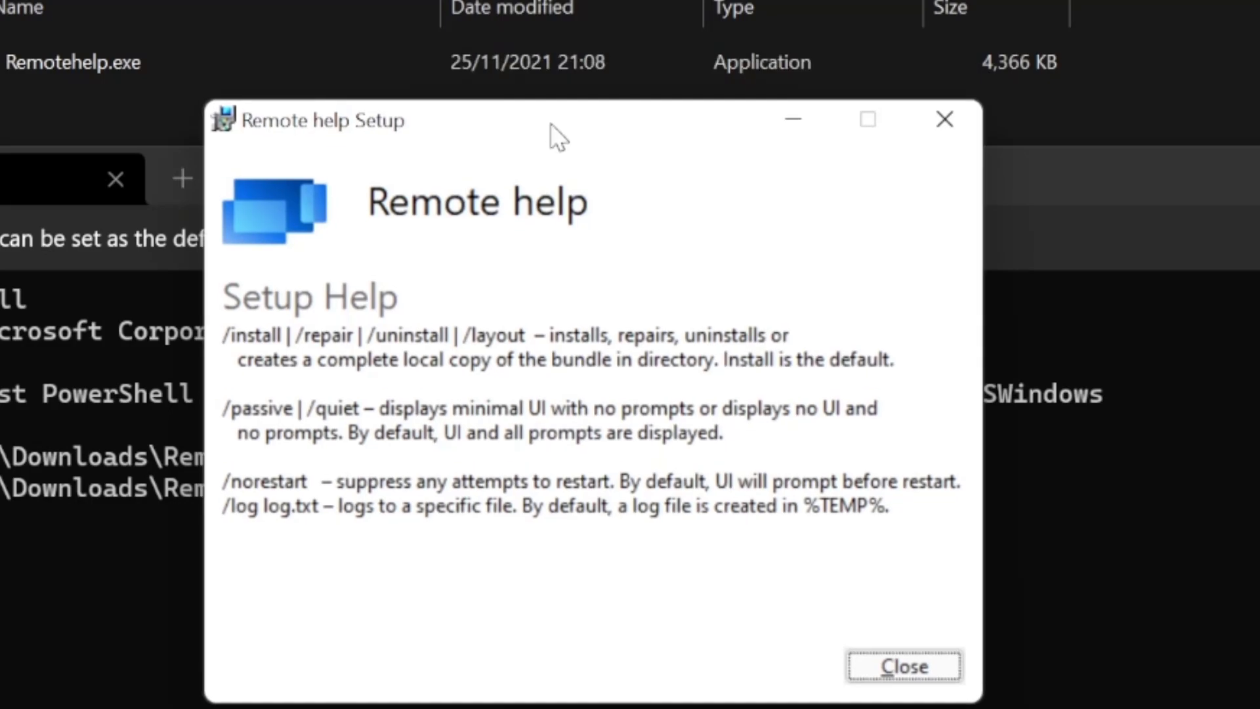
left_click(919, 674)
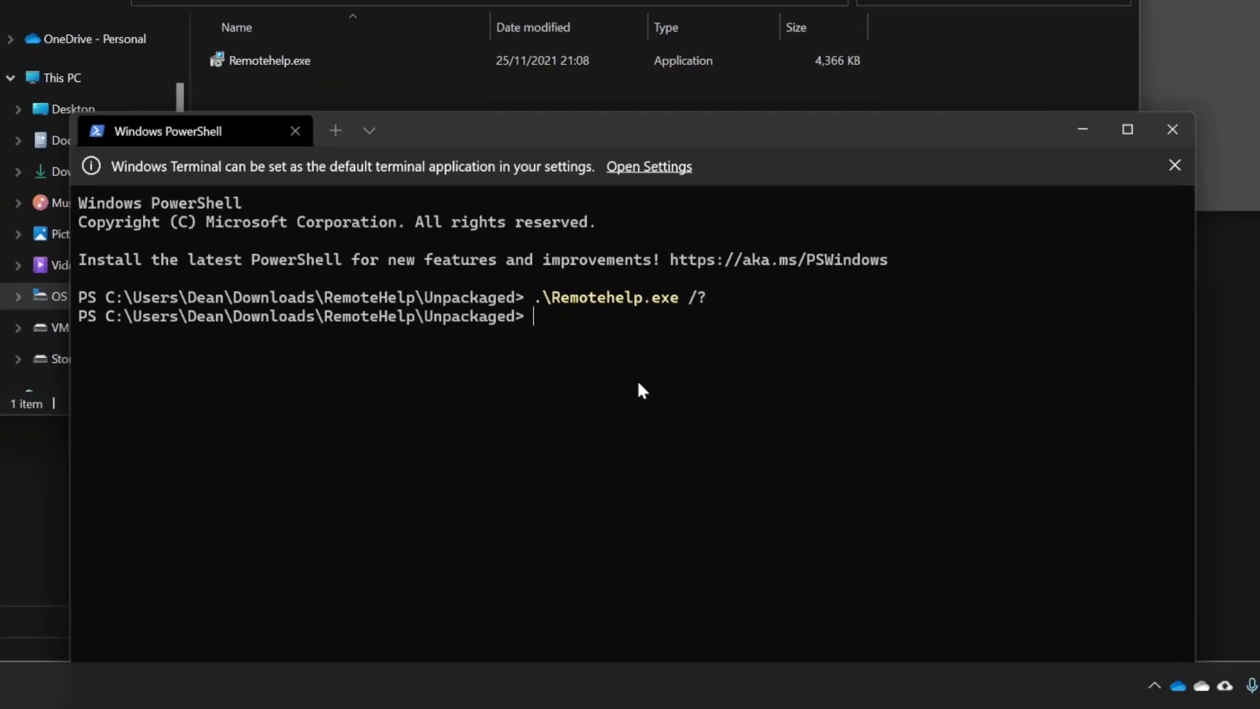
Silently install remote help with .\Remotehelp.exe /install /quiet acceptTerms=Yes
key("Up")
key("BackSpace")
key("BackSpace")
type("/install /quiter")
key("BackSpace")
key("BackSpace")
key("BackSpace")
type("ett")
key("BackSpace")
key("Return")
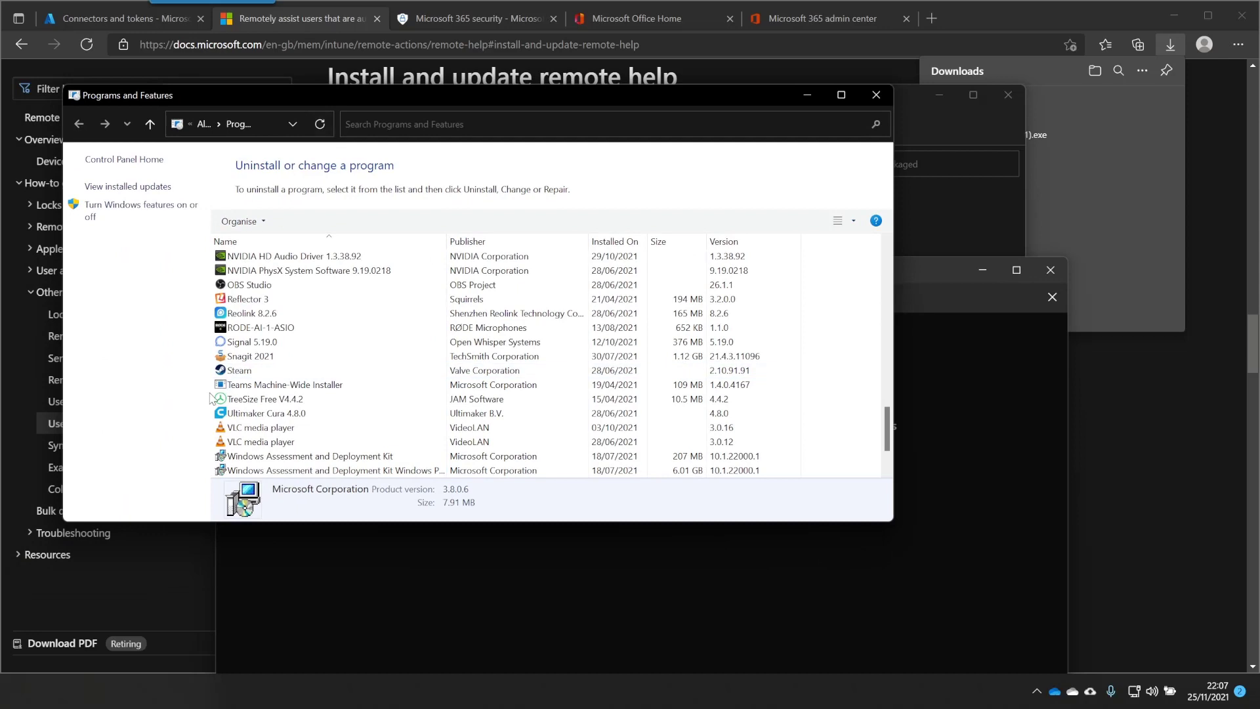
Confirm Remote help 3.8.0.6 appears in installed programs, then launch Remotehelp.exe
left_click(290, 345)
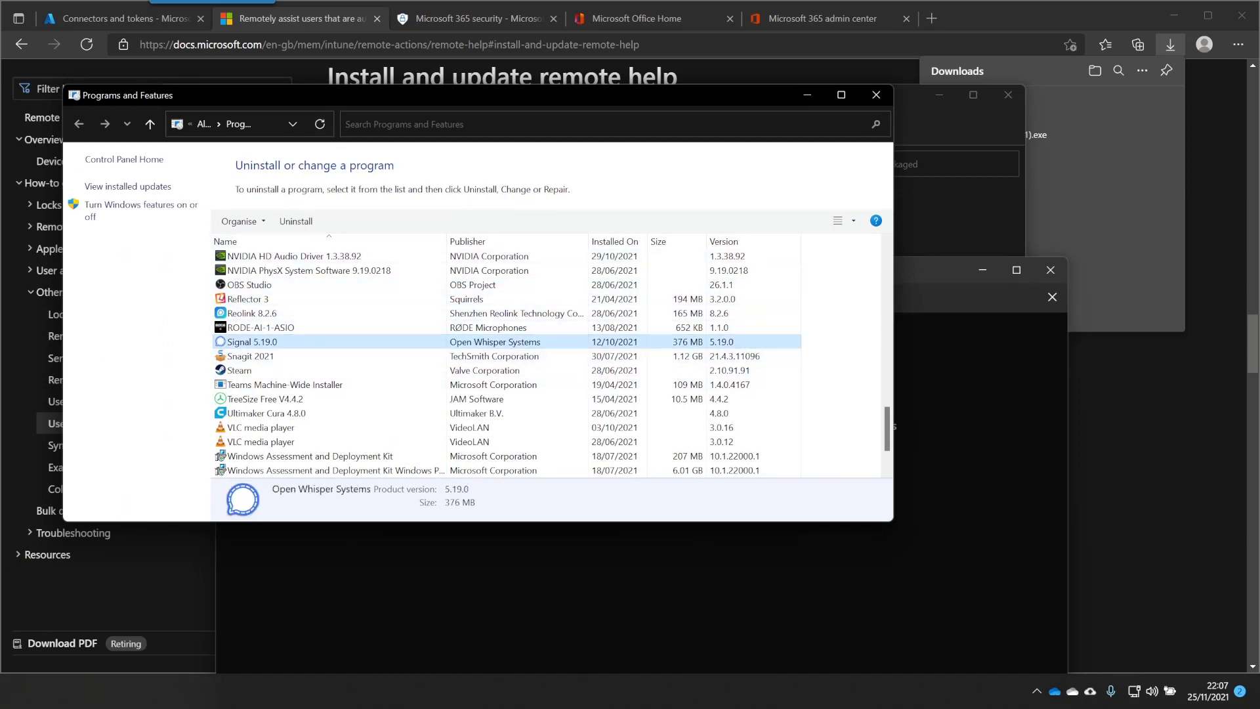
key("alt+F4")
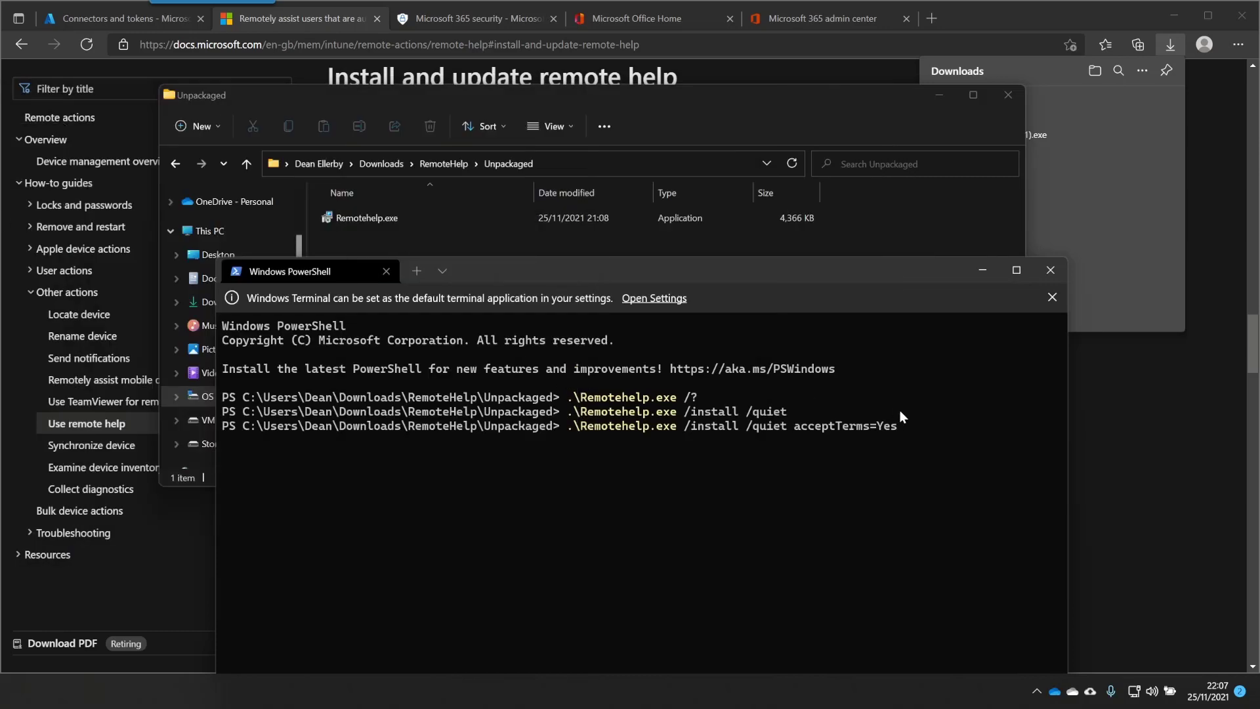
key("Return")
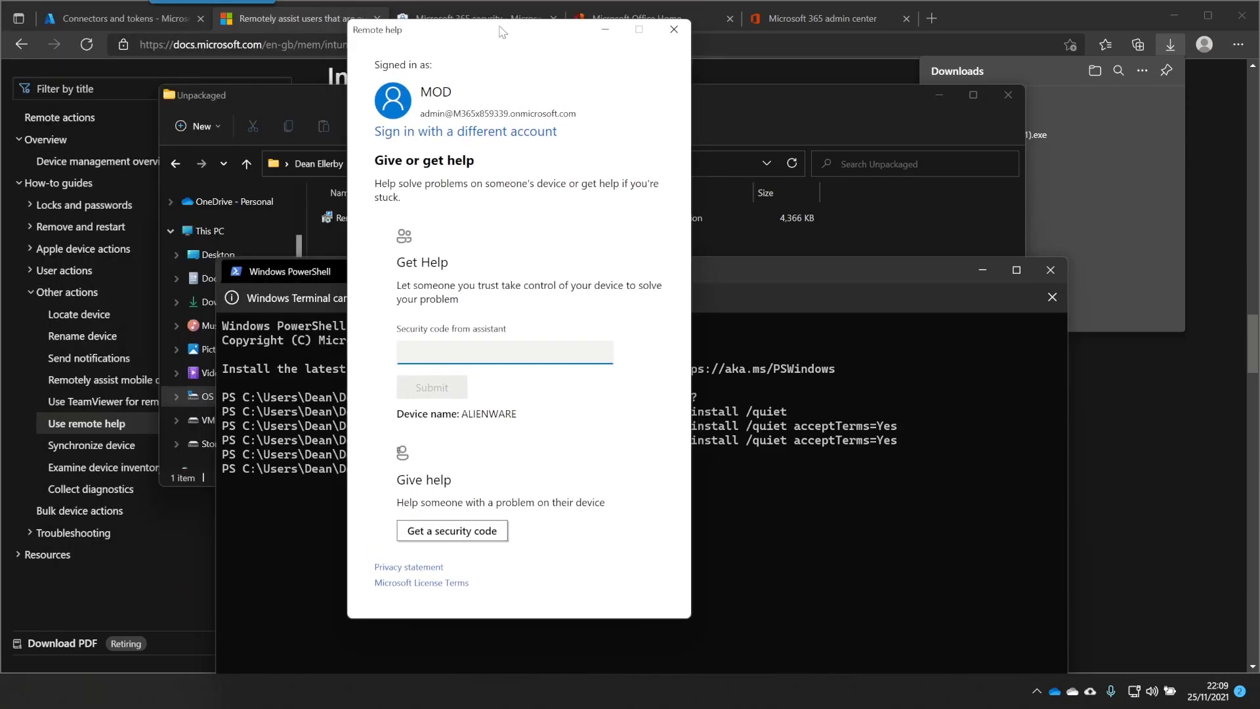
Position the signed-in Remote help 'Give or get help' window on screen
left_click_drag(502, 32, 528, 58)
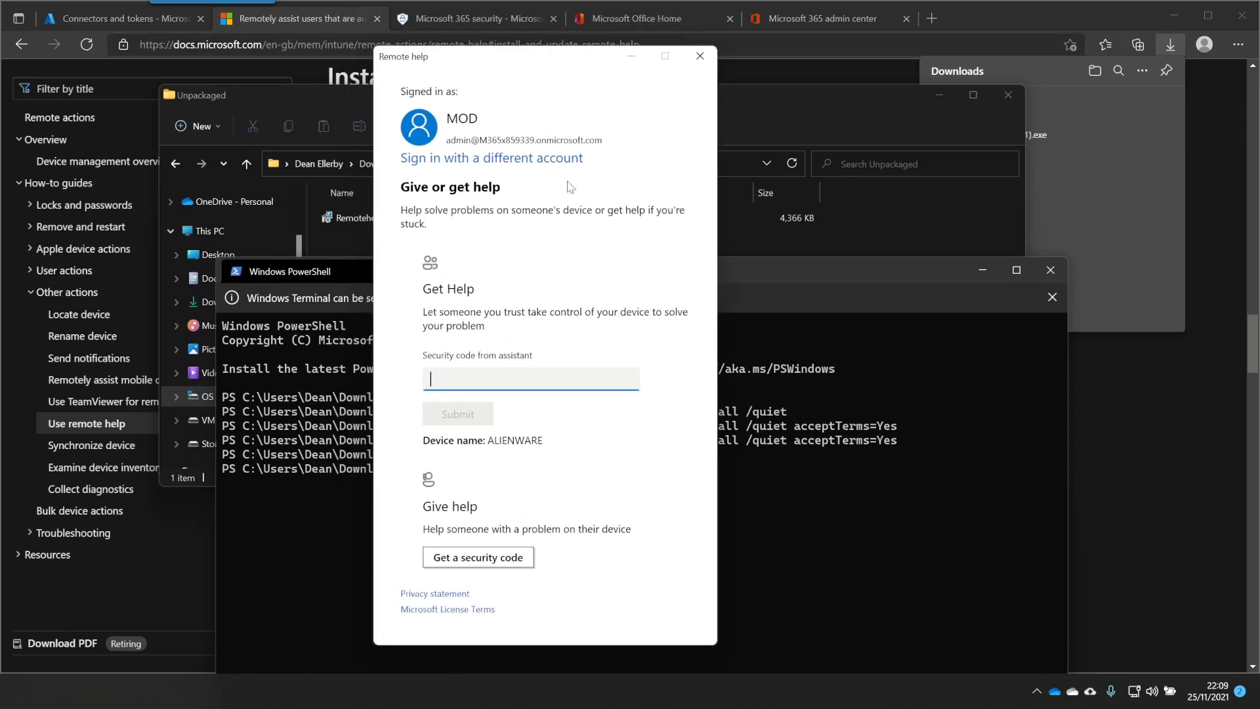
left_click_drag(583, 65, 589, 62)
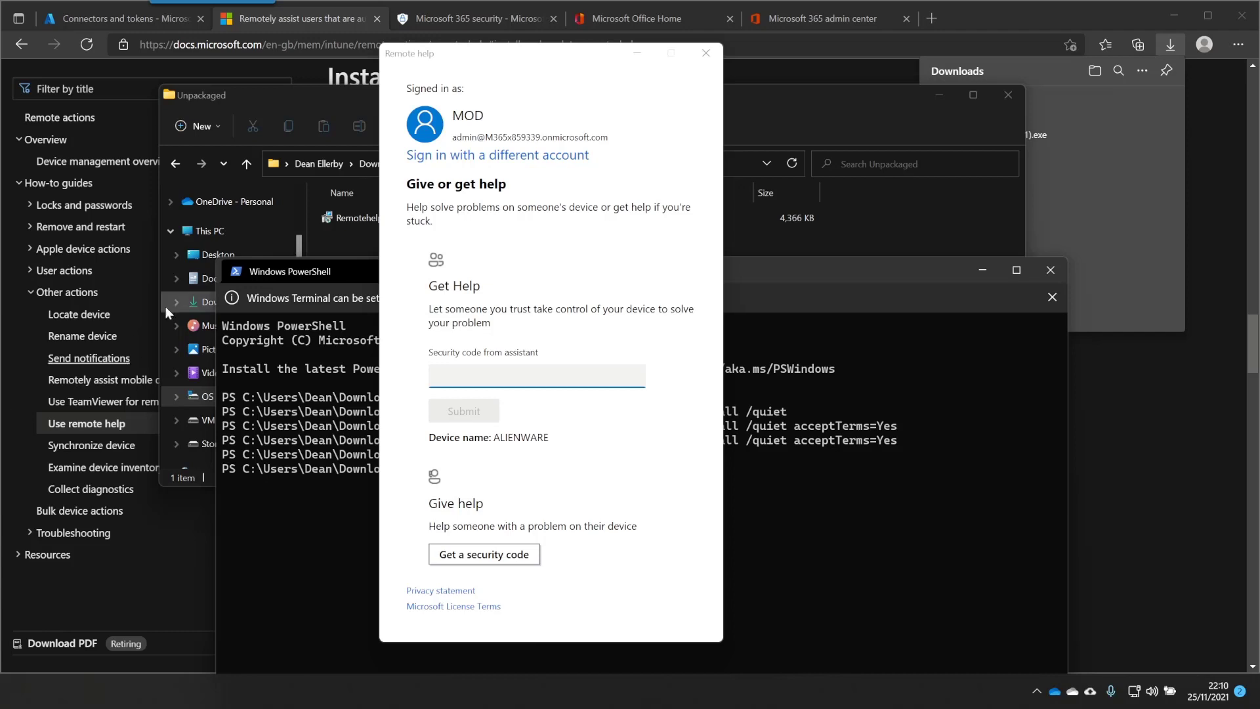
Go back to the RemoteHelp folder and launch IntuneWinAppUtil.exe to start packaging
key("Caps_Lock")
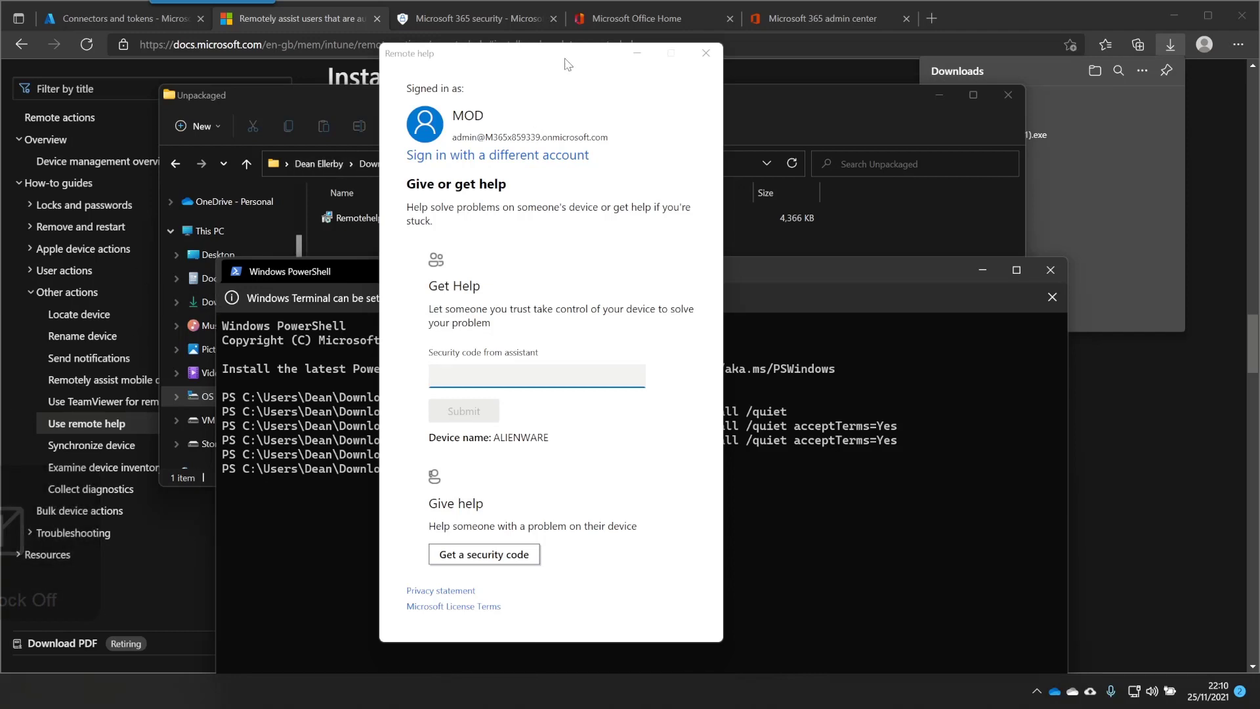
left_click(303, 525)
left_click(833, 230)
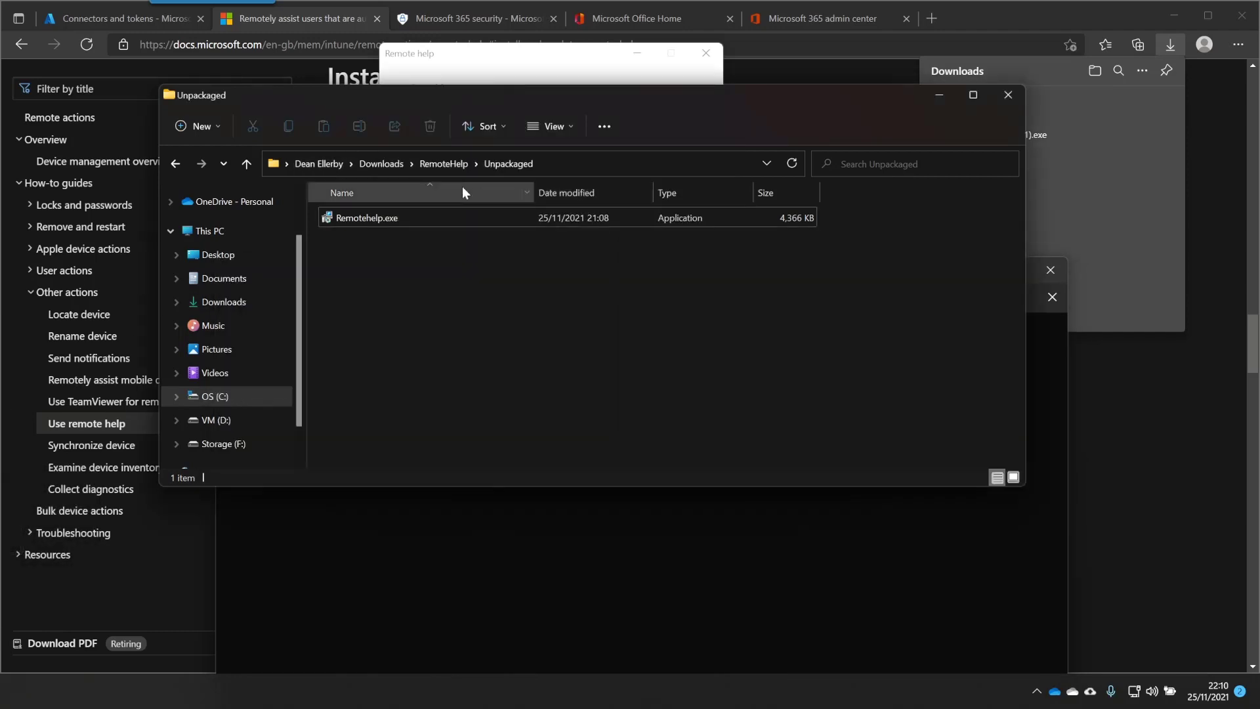
left_click(433, 165)
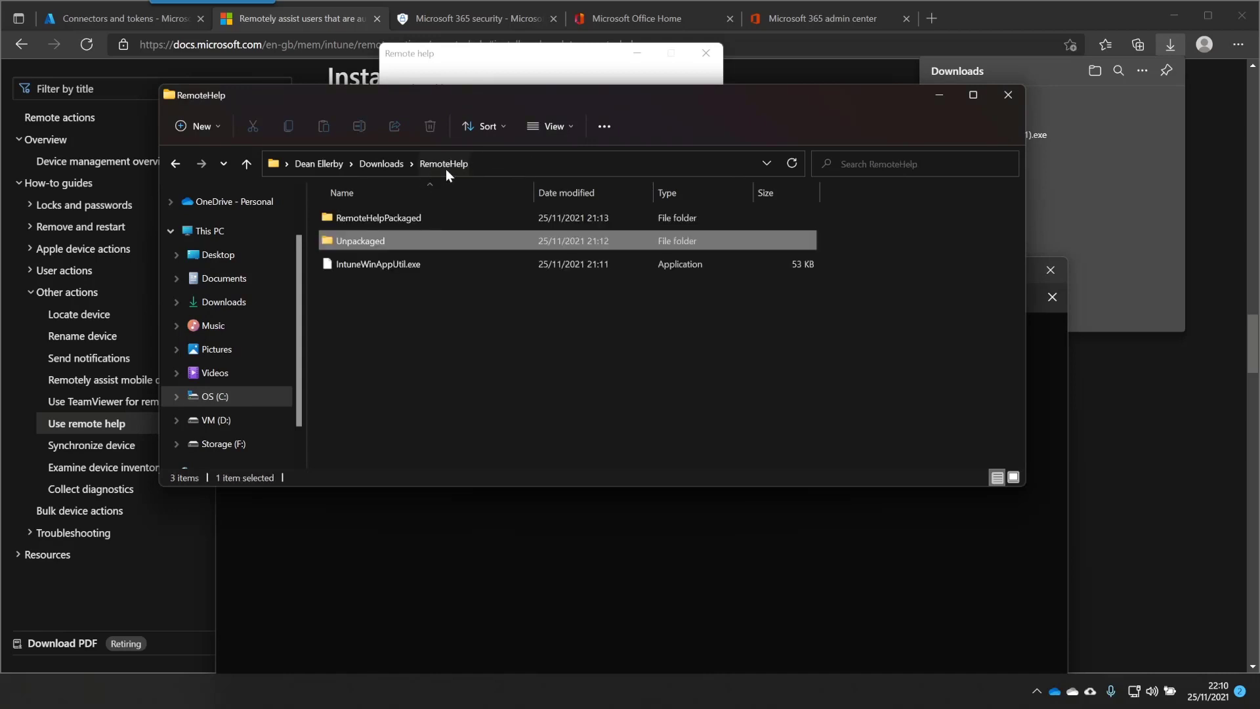
left_click(395, 283)
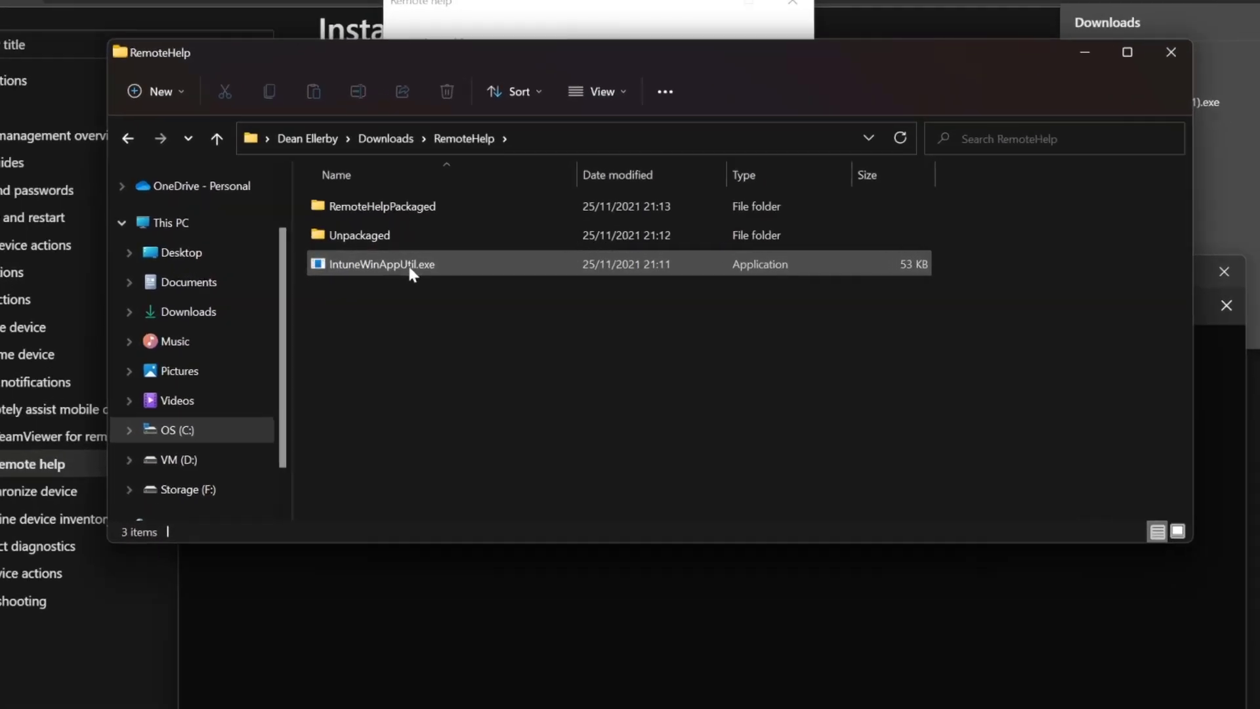
left_click(409, 265)
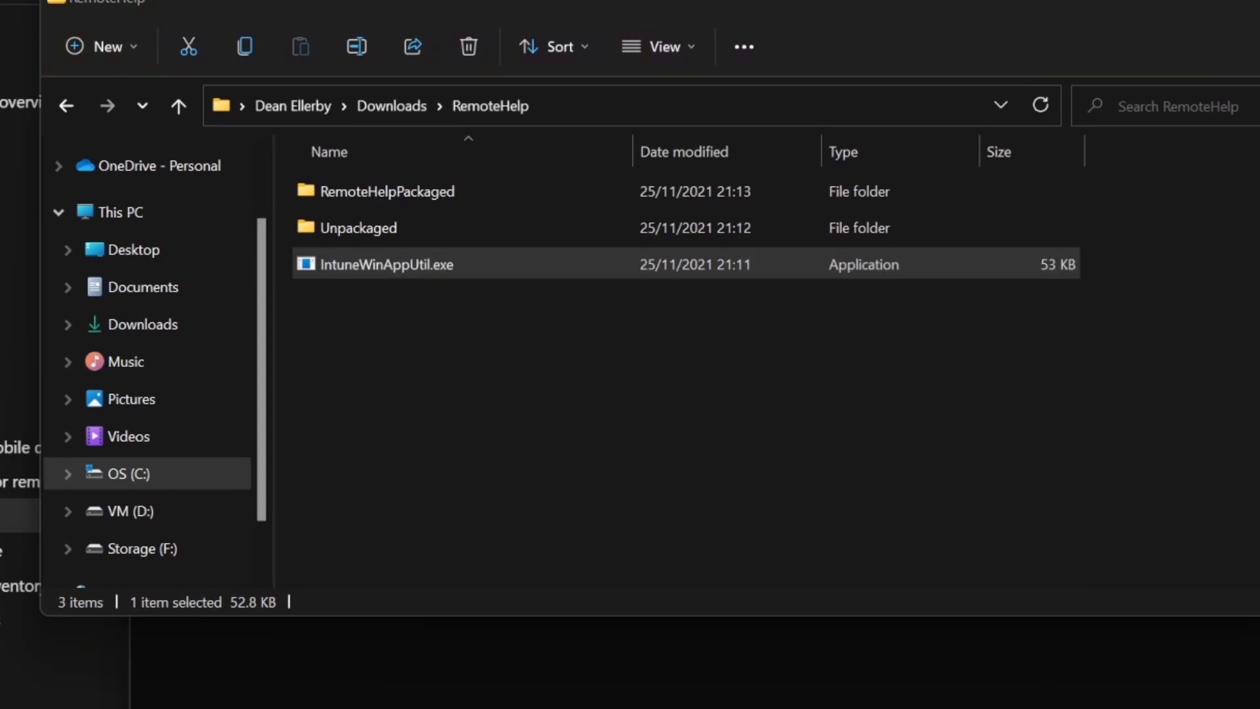
key("Return")
left_click_drag(725, 220, 852, 287)
left_click(722, 105)
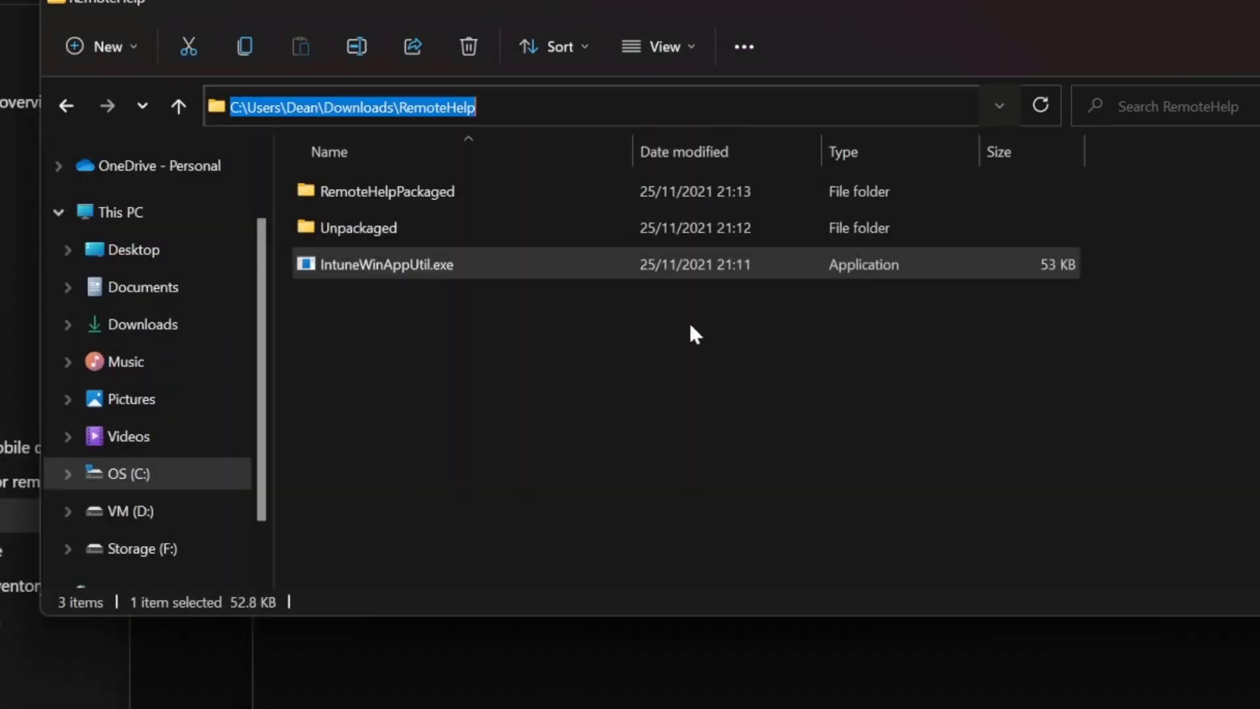
Give IntuneWinAppUtil the Unpackaged folder as source and Remotehelp.exe as the setup file
left_click(607, 681)
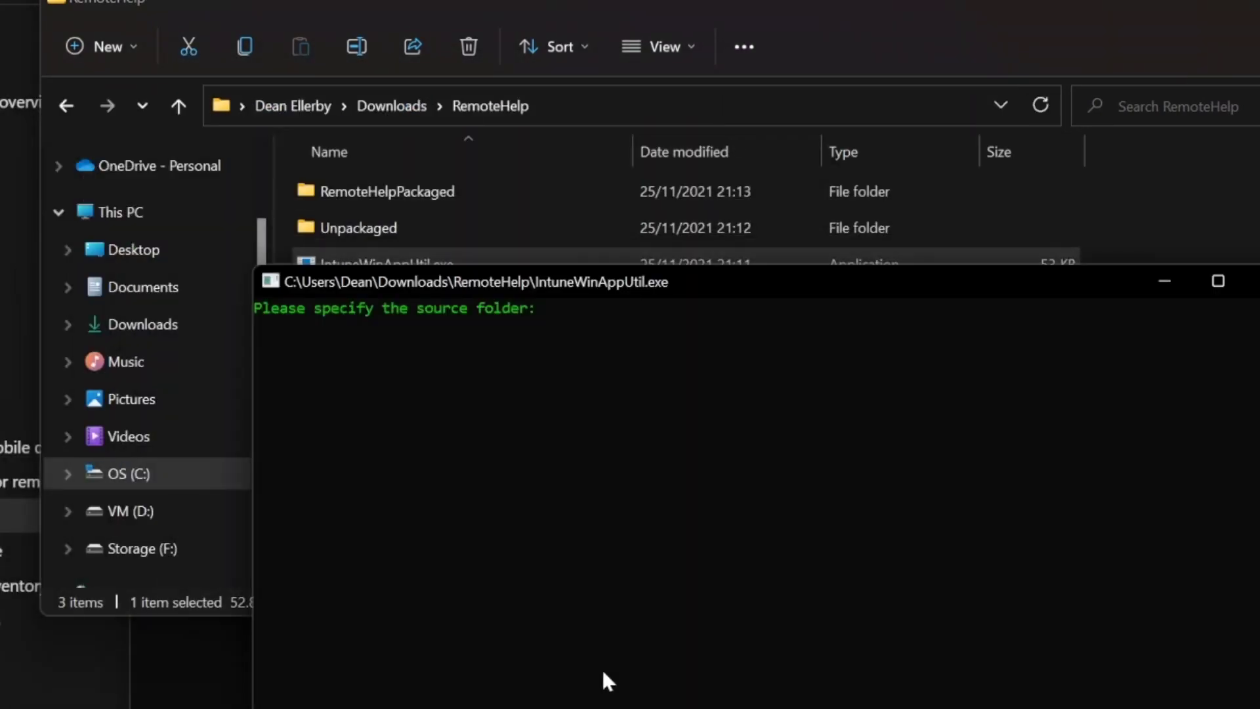
double_click(516, 226)
left_click(695, 105)
left_click(640, 683)
right_click(530, 577)
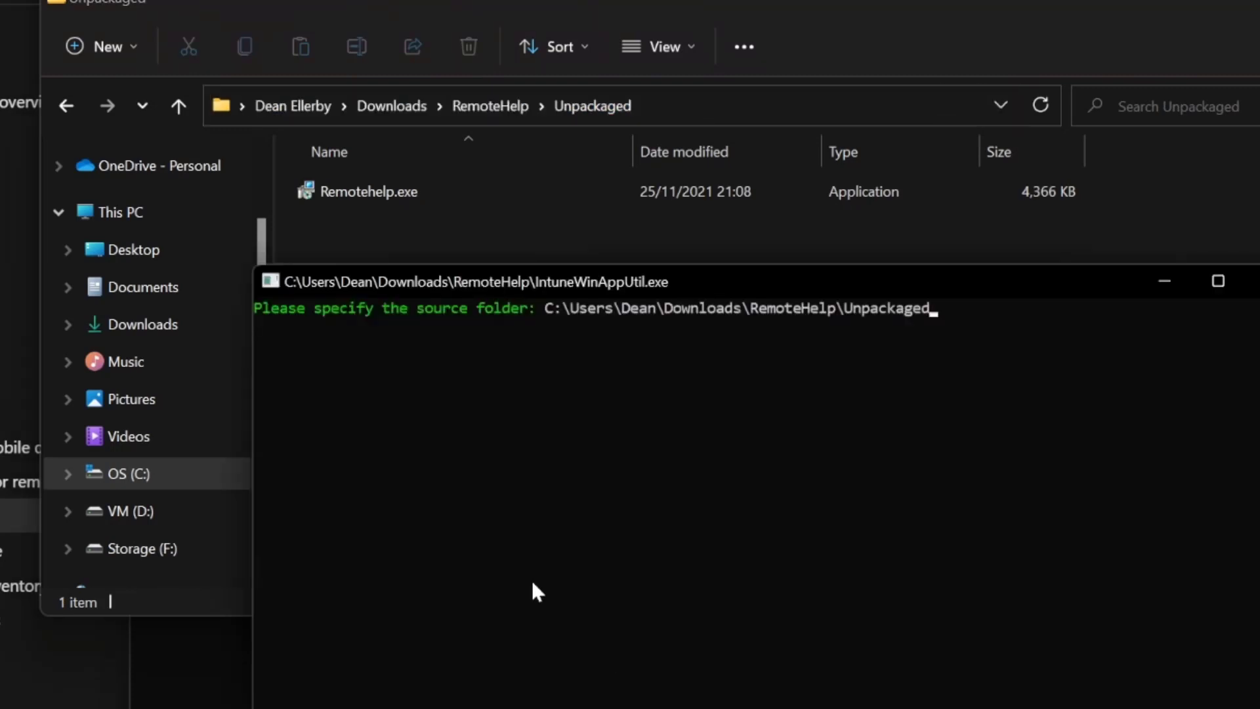
key("Return")
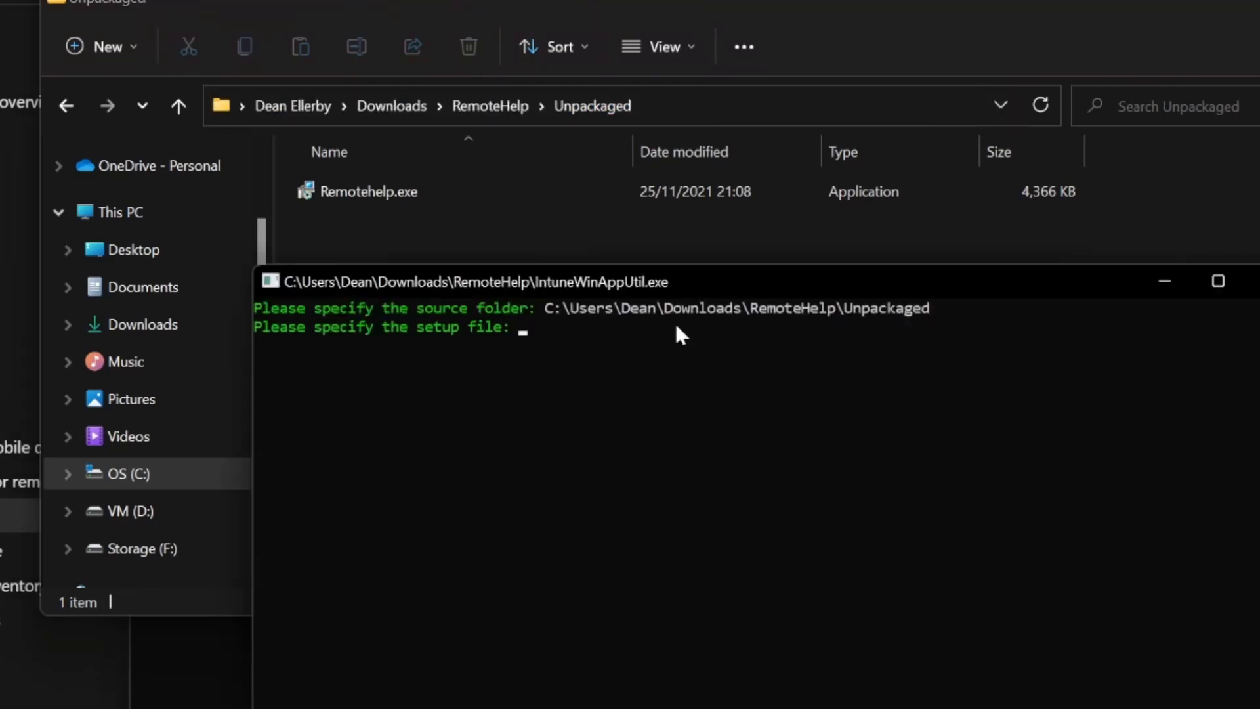
left_click(559, 414)
type("Remotehelp.exe")
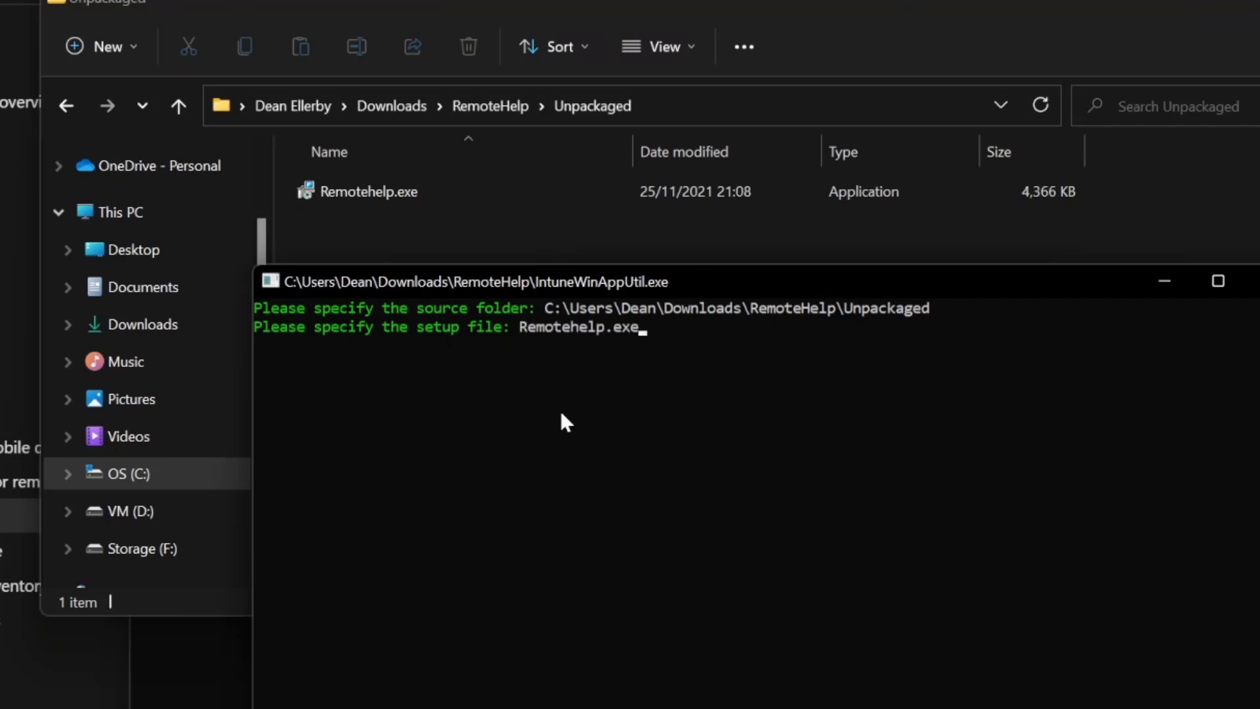
key("Return")
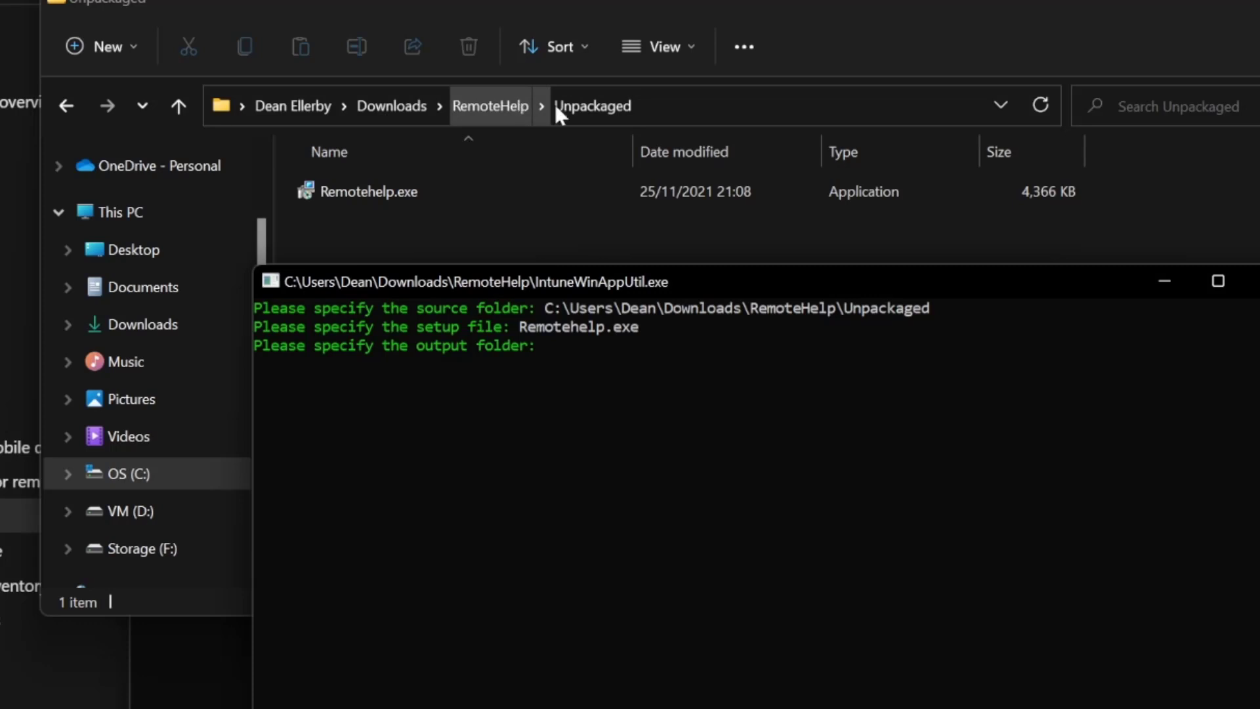
Output to the RemoteHelpPackaged folder, overwrite the old package (Y), and skip the catalog (N)
left_click(502, 112)
left_click(499, 107)
double_click(458, 191)
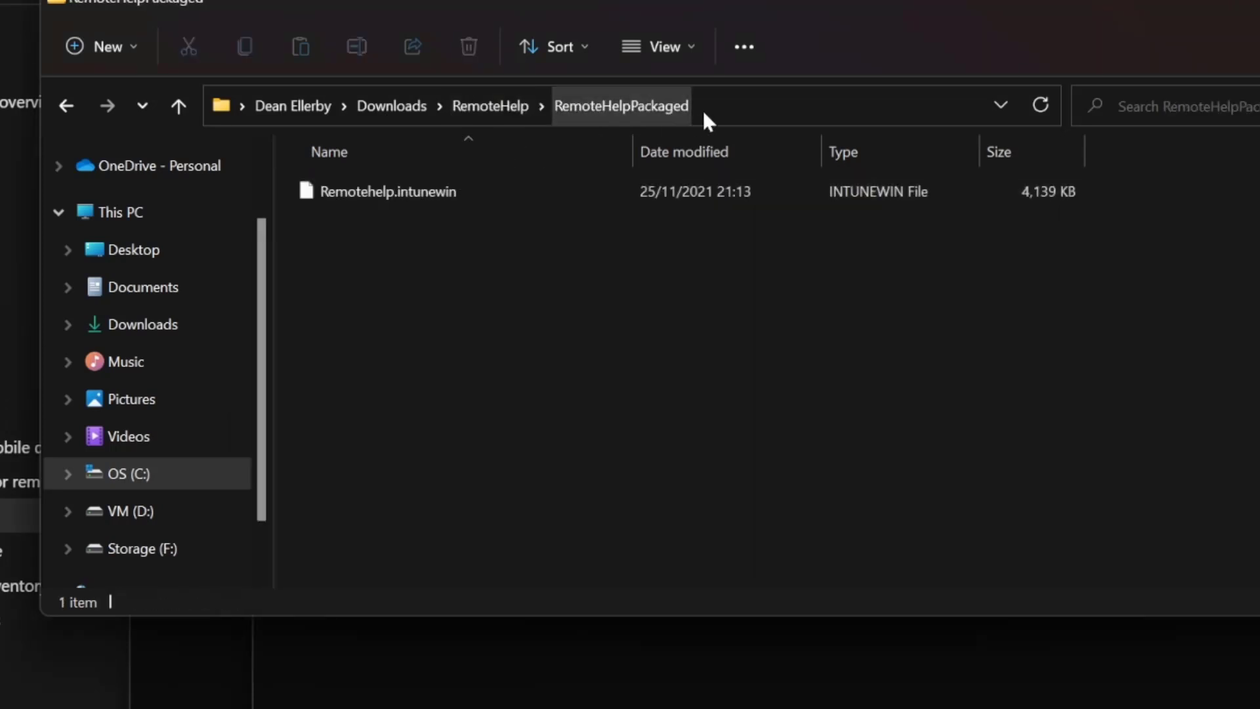
left_click(775, 112)
key("ctrl+c")
left_click(628, 627)
key("ctrl+v")
key("Return")
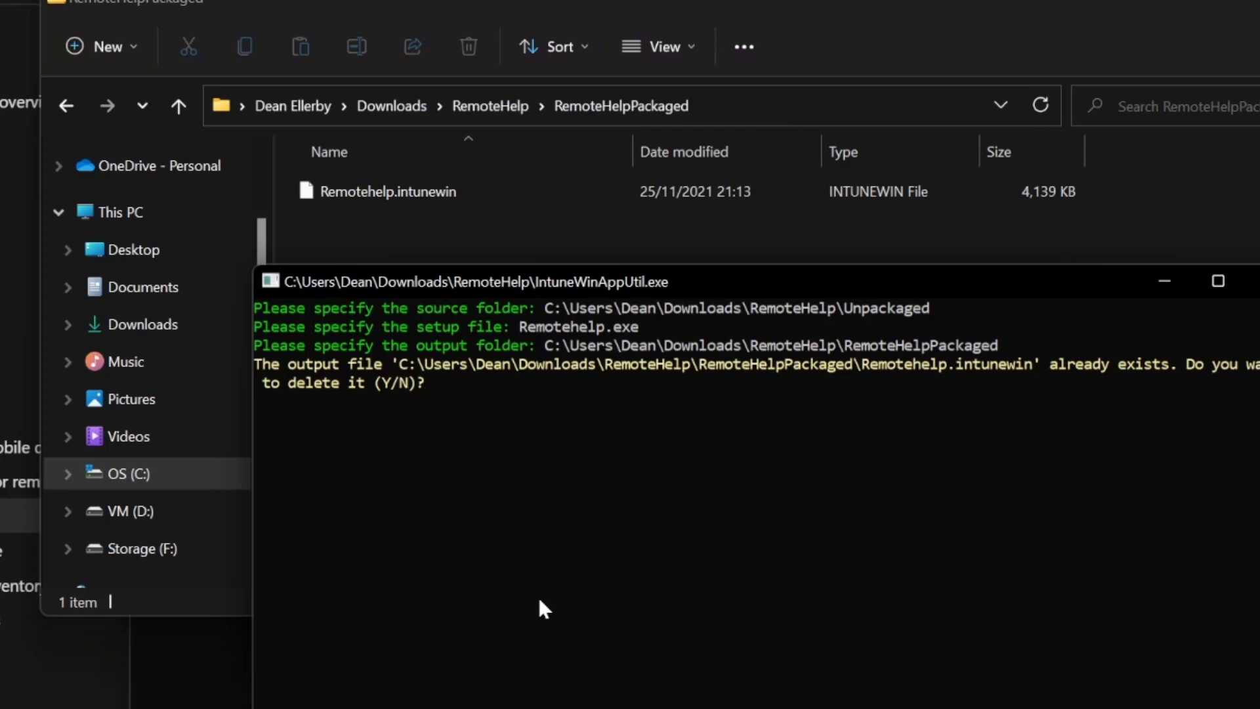
type("y")
key("Return")
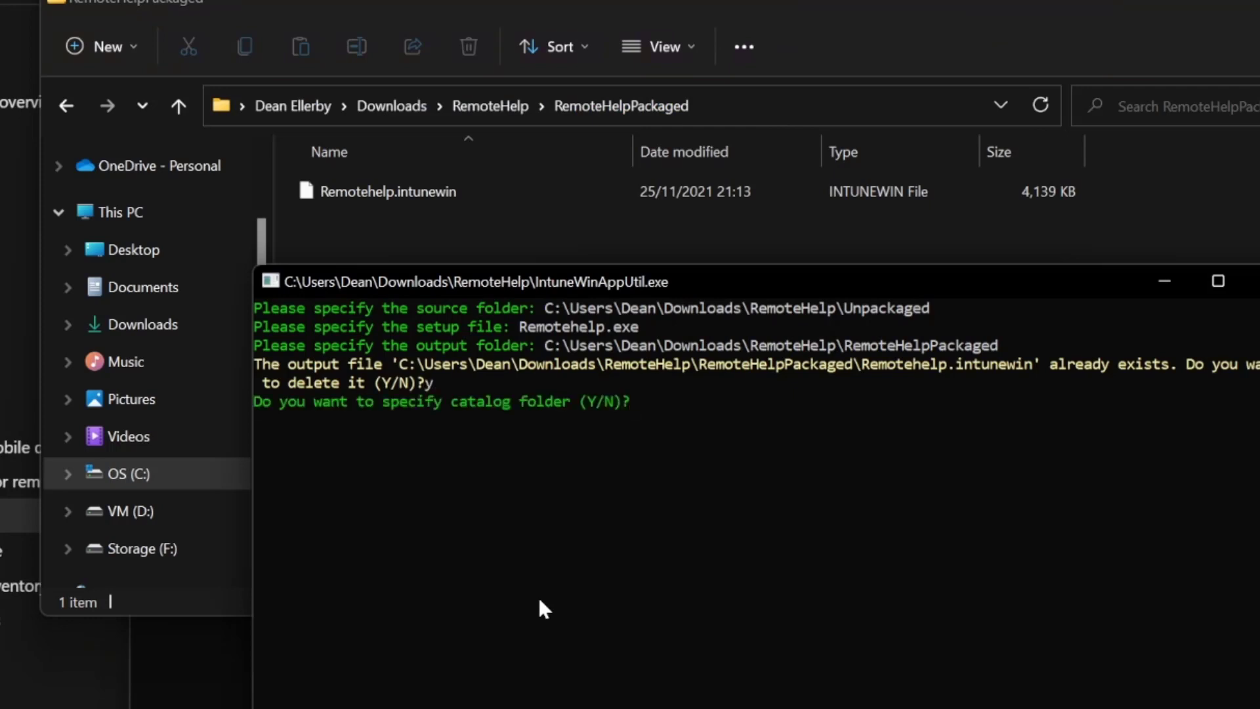
type("n")
key("Return")
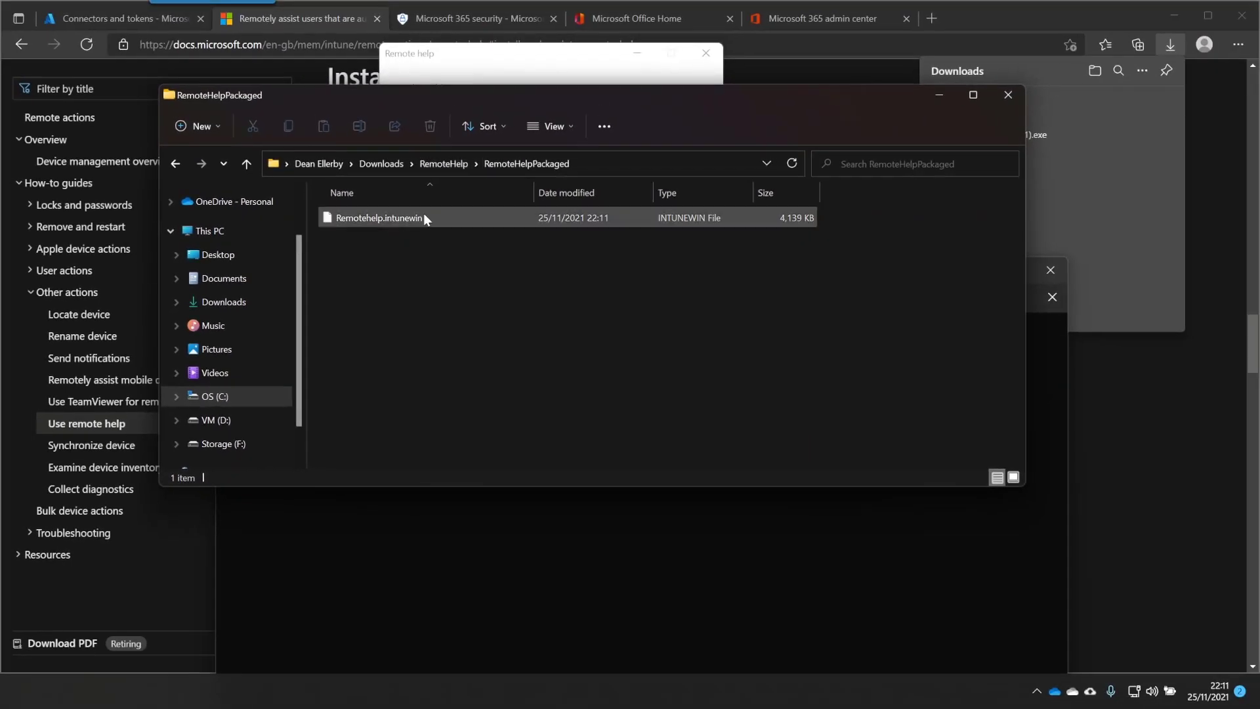
left_click(458, 190)
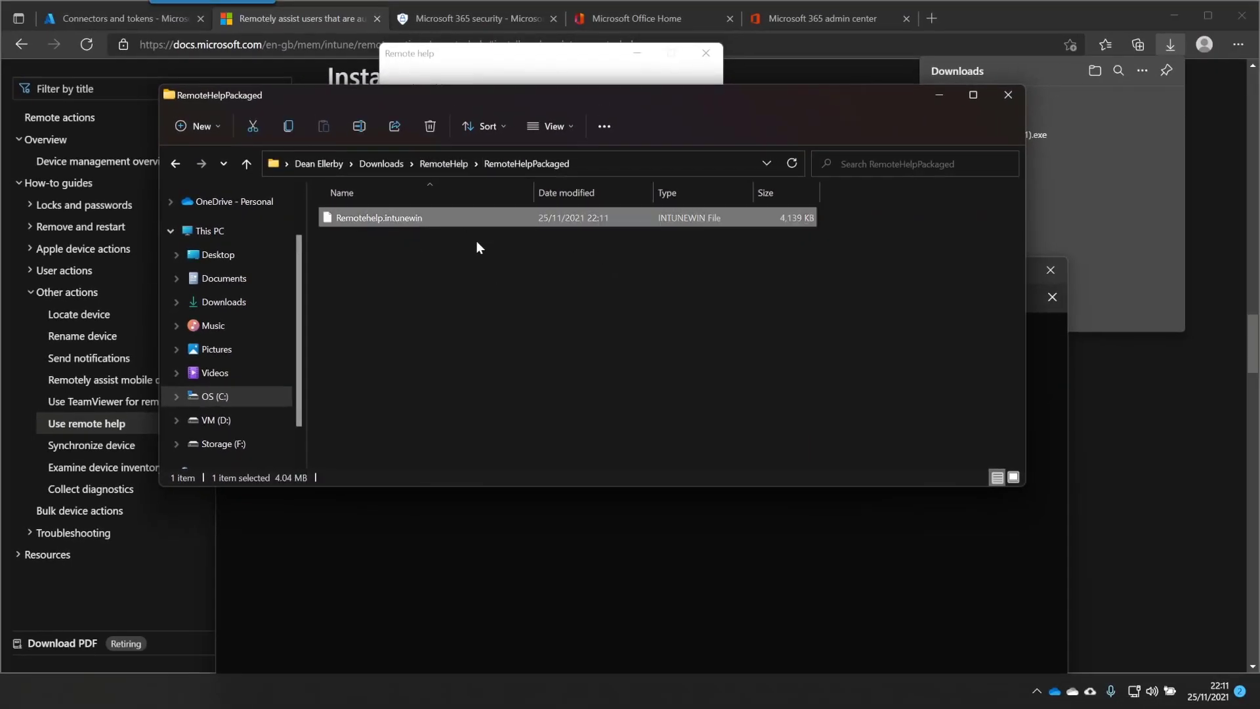
Start adding a new Windows app (Win32) under Apps > All apps
key("ctrl+c")
left_click(153, 15)
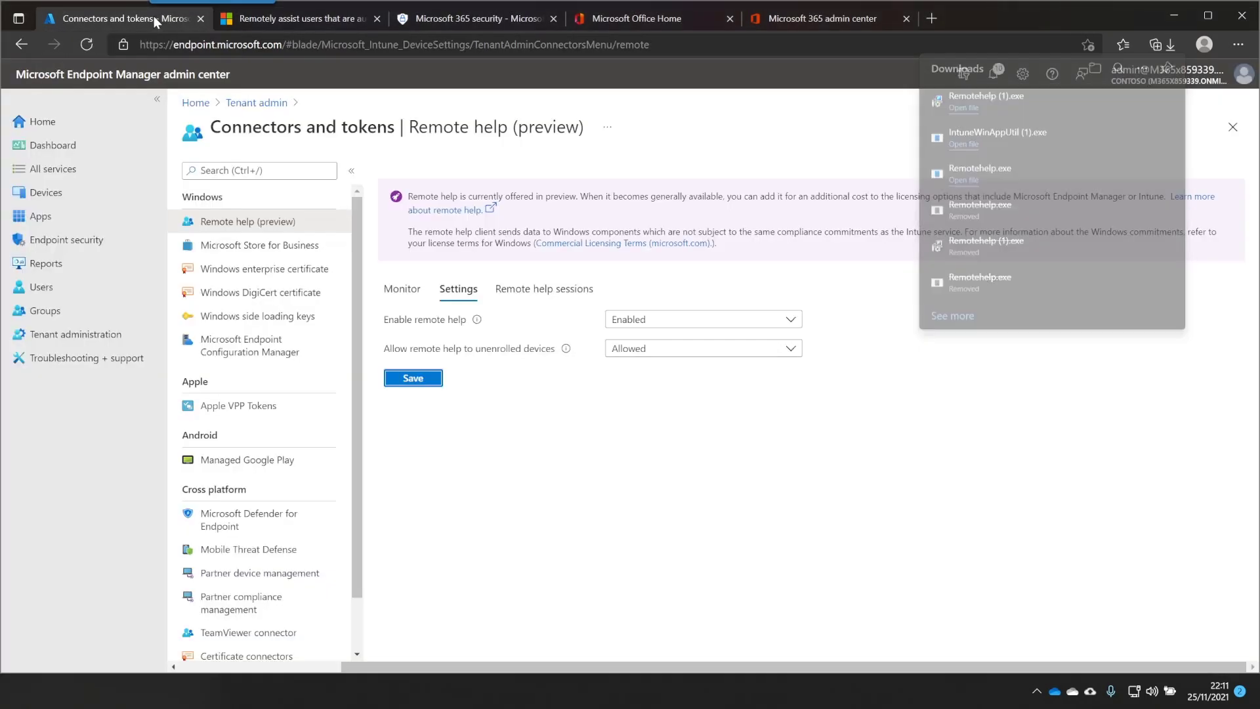
left_click(100, 215)
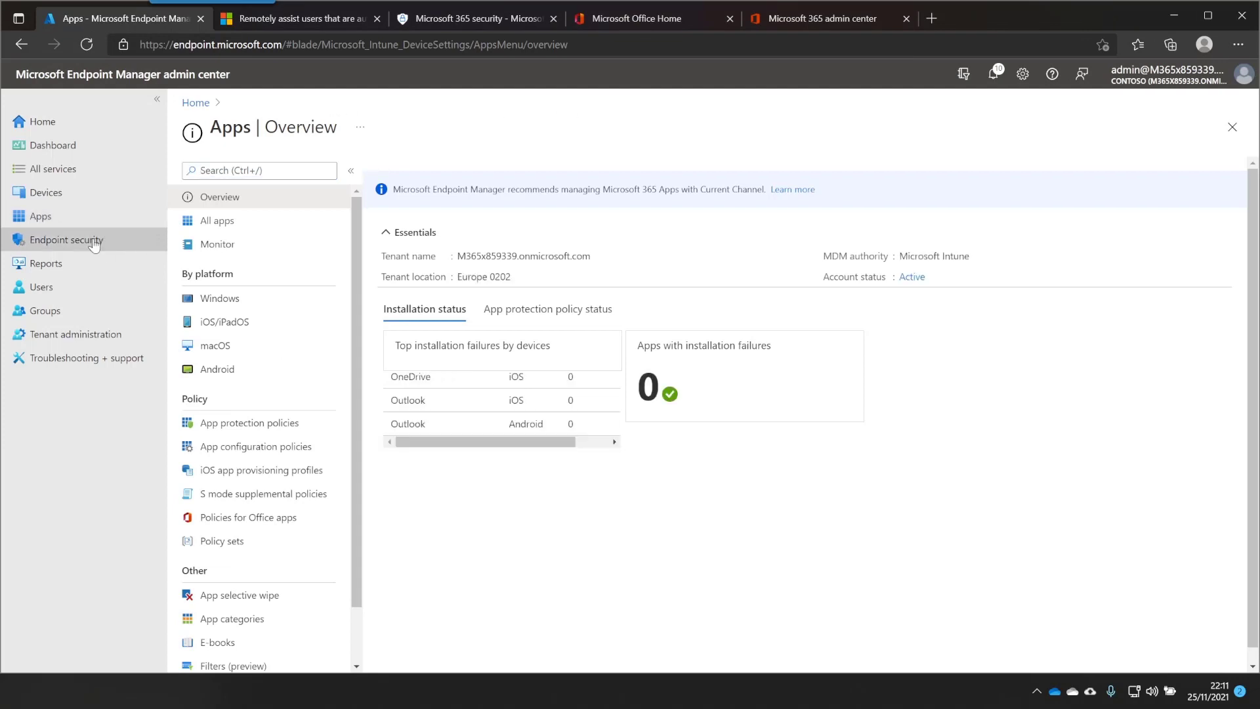
left_click(214, 221)
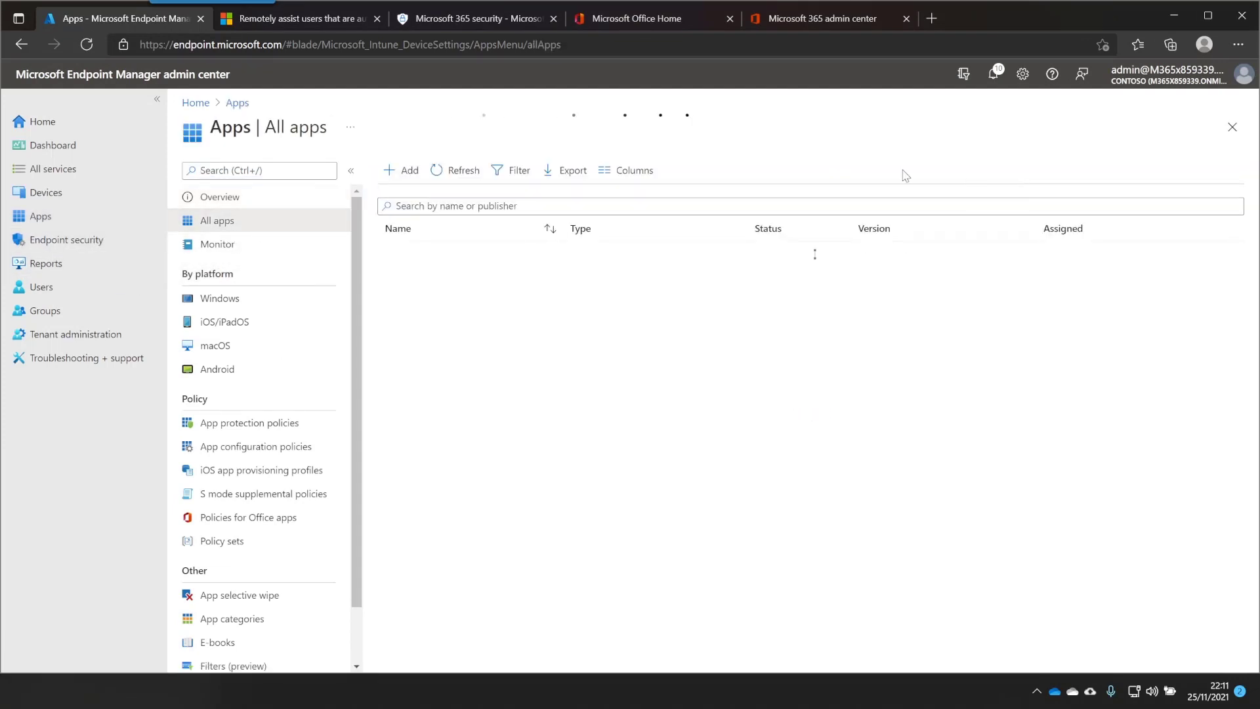
left_click(400, 170)
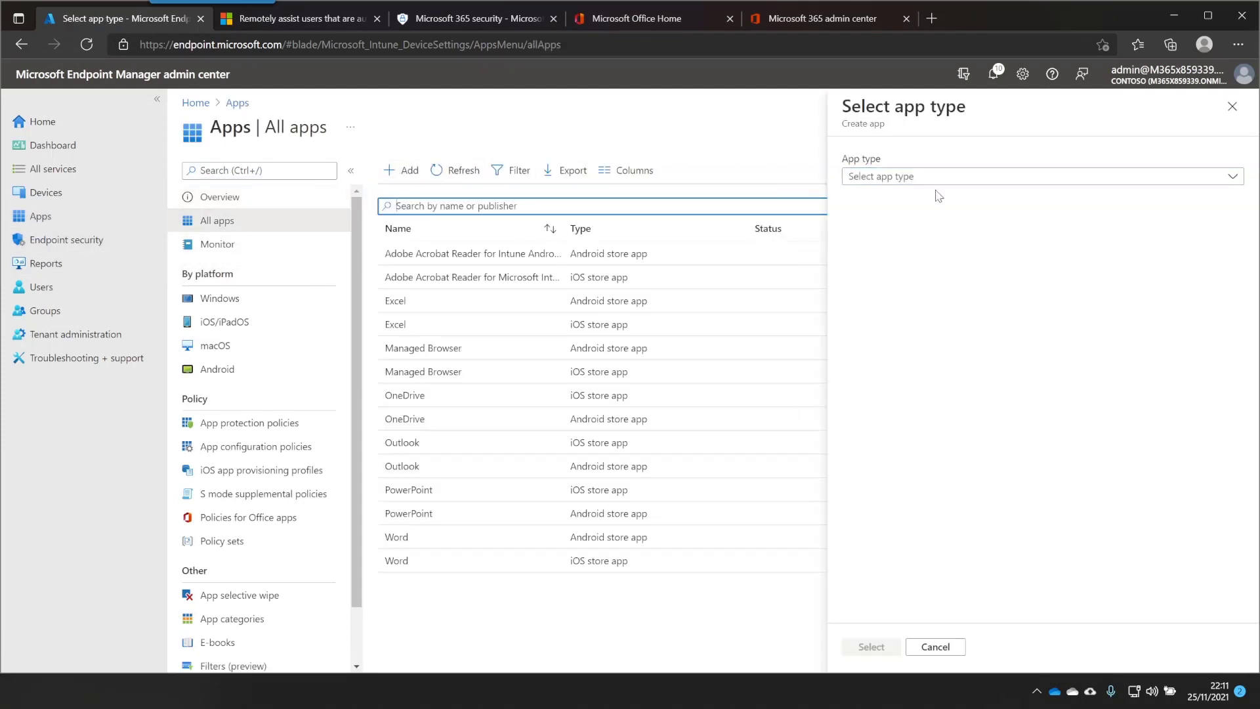
left_click(1020, 179)
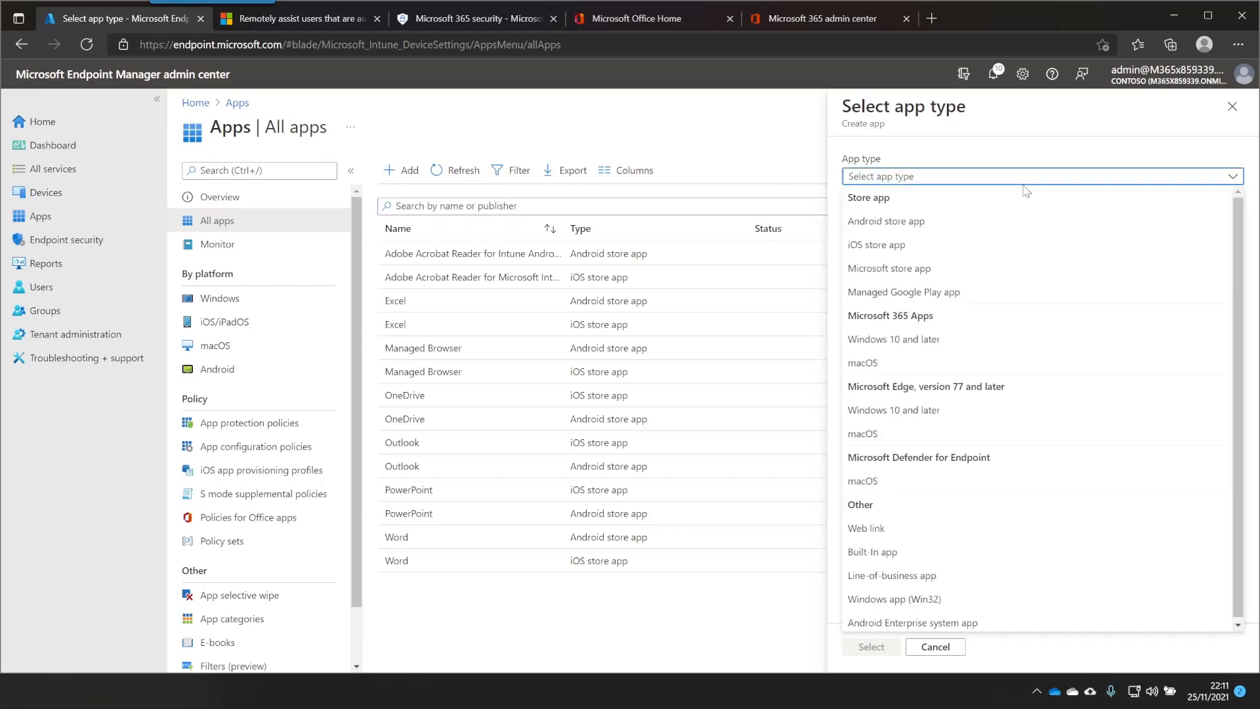
left_click(958, 599)
left_click(867, 645)
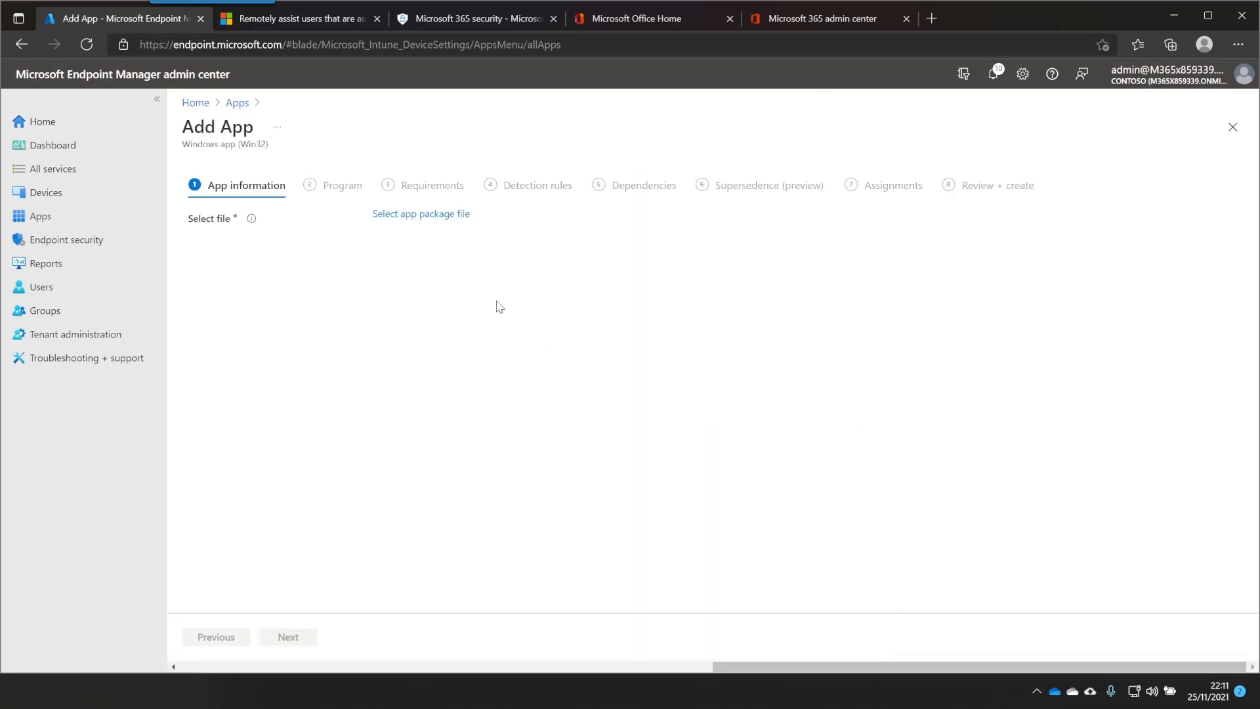
Select the Remotehelp.intunewin package, name it Remote Help with publisher Microsoft
left_click(404, 215)
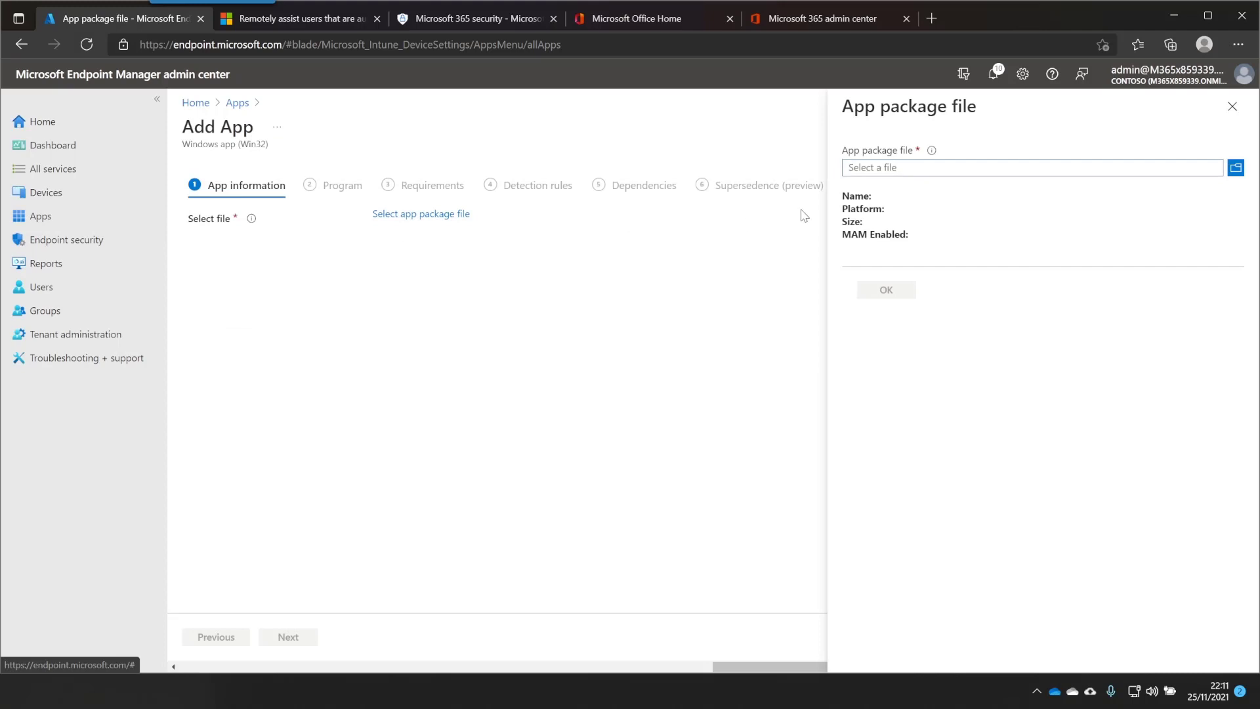
left_click(917, 173)
double_click(286, 120)
left_click(901, 290)
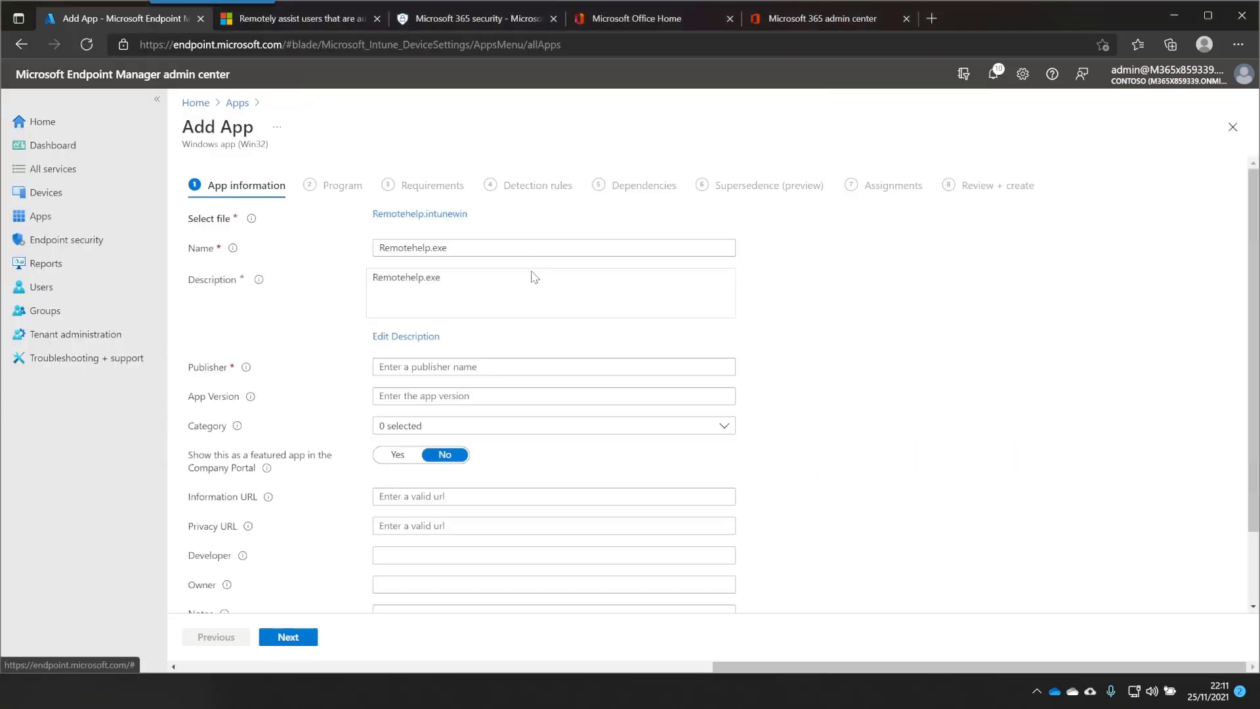
type("Remote H")
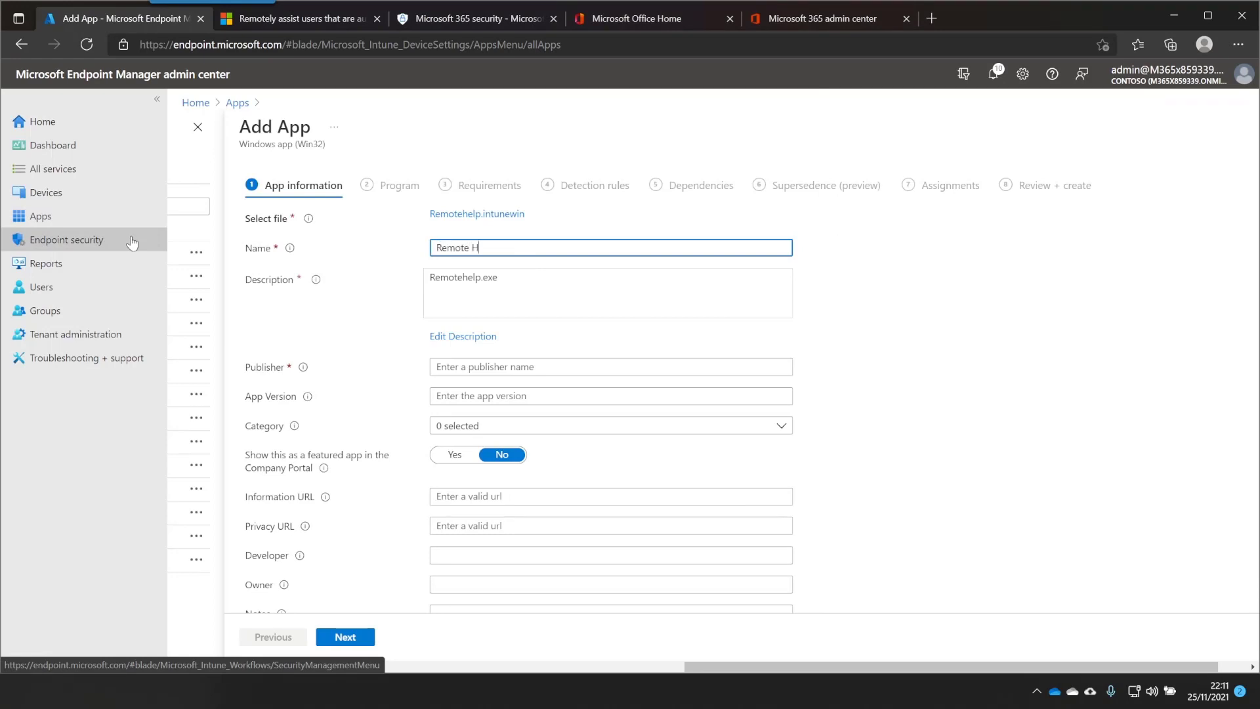
key("Tab")
key("Tab")
key("Tab")
type("Mic")
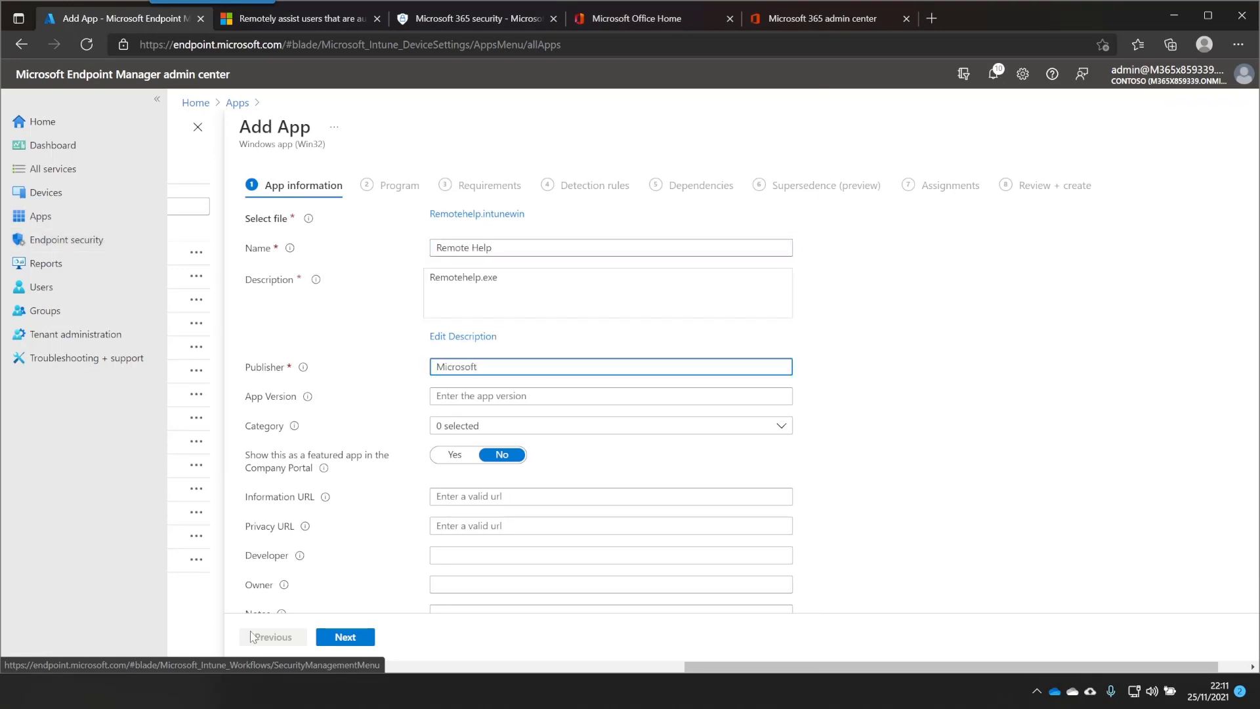
left_click(342, 637)
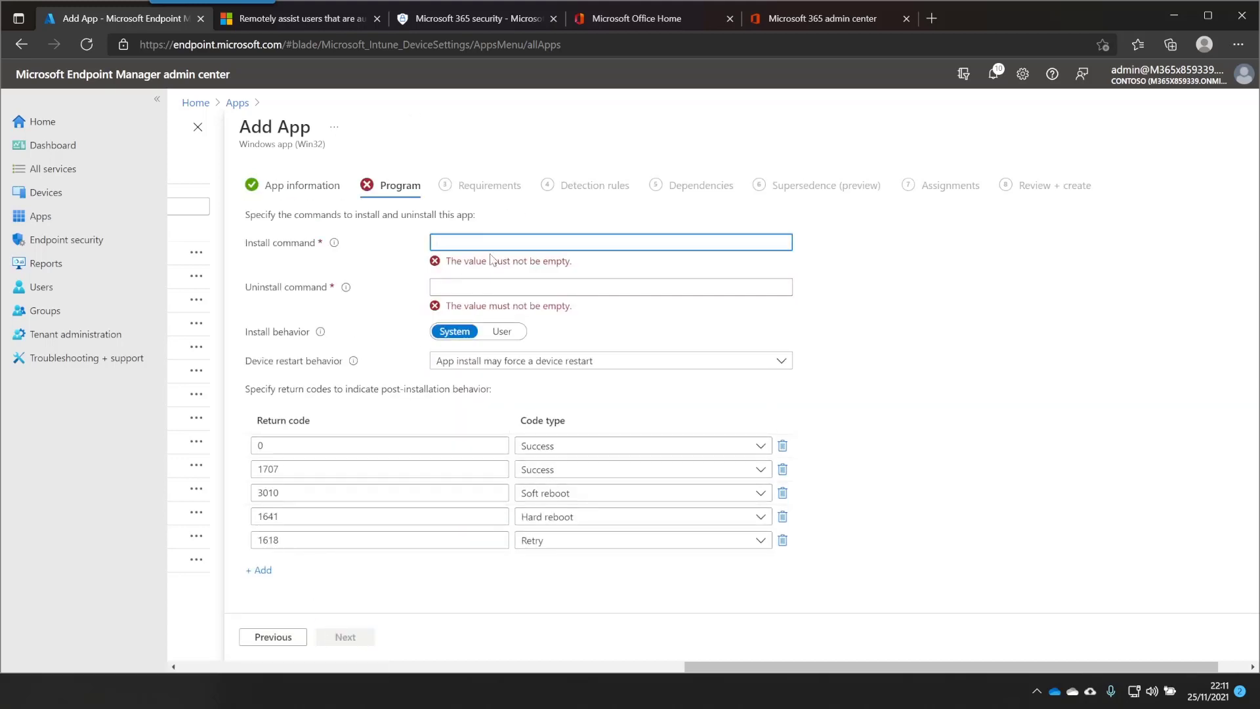
Set install command Remotehelp.exe /install /quiet acceptTerms=Yes and uninstall command Remotehelp.exe /uninstall
type("Remotehelp.exe /install /quiet acceptTerms=Yes")
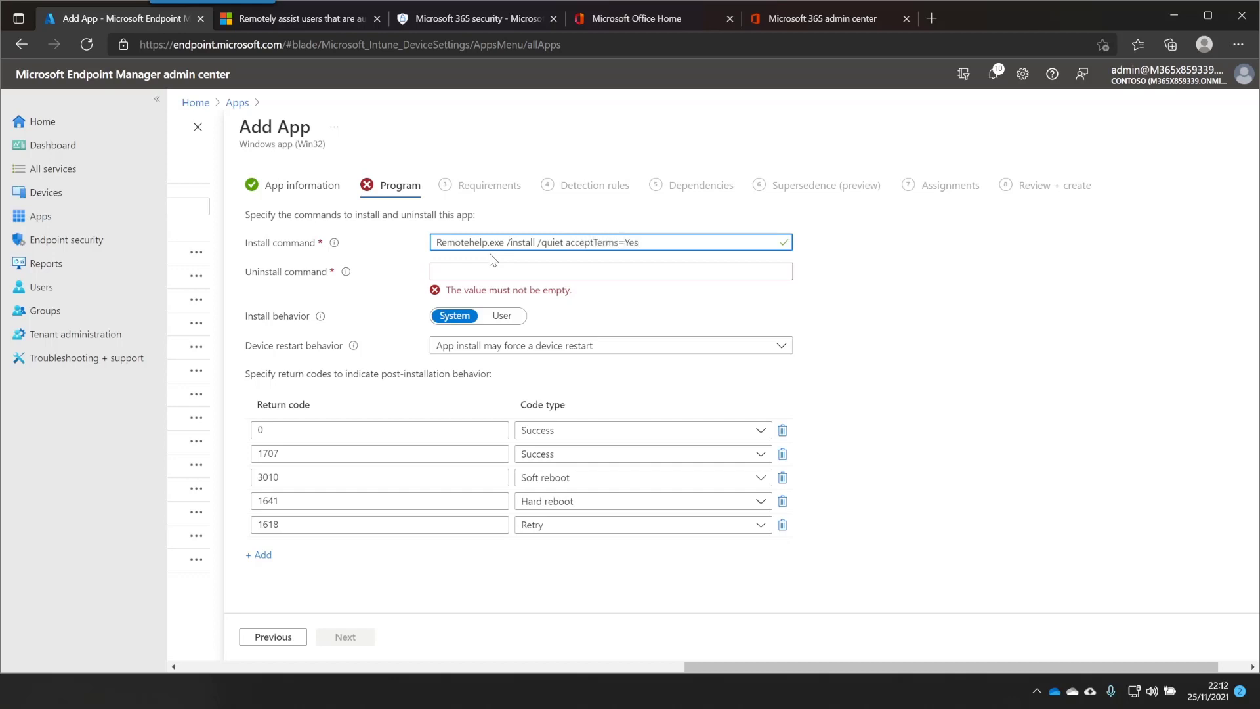
left_click_drag(537, 243, 417, 236)
key("ctrl+c")
left_click(453, 269)
key("ctrl+v")
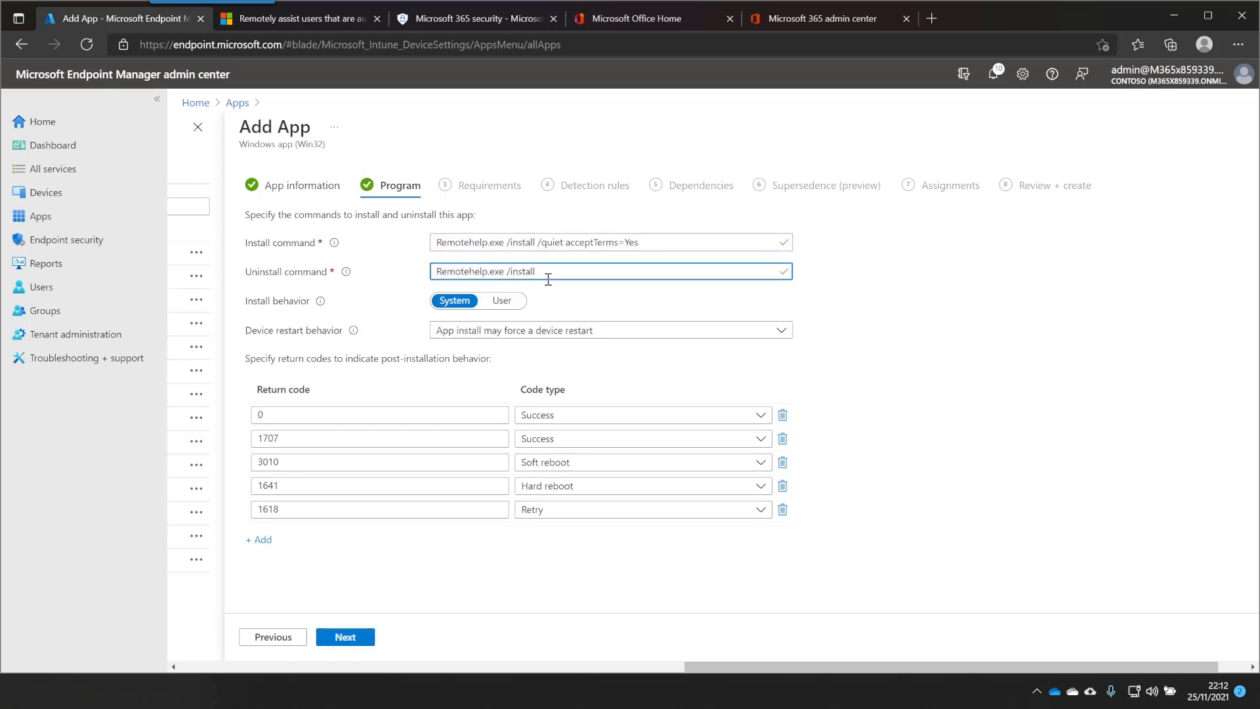
type("un")
left_click(333, 640)
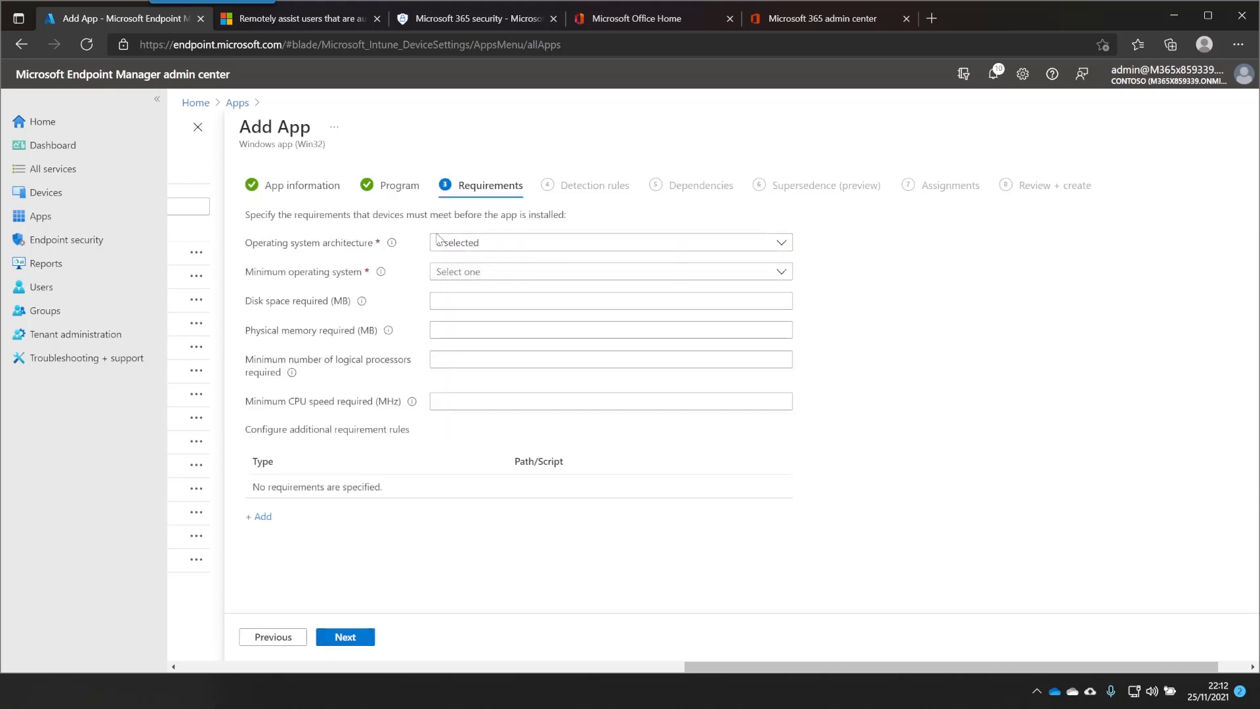
Require 64-bit architecture and a minimum OS of Windows 10 20H2
left_click(472, 244)
left_click(487, 287)
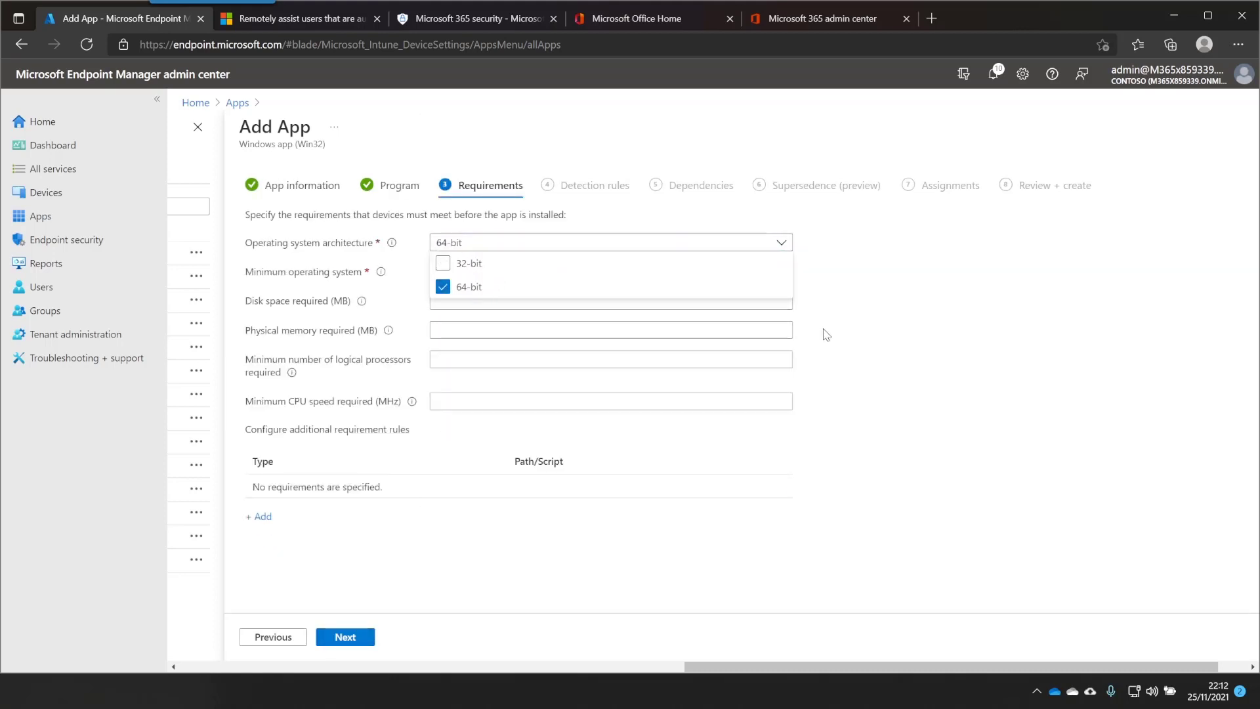
left_click(853, 328)
left_click(460, 272)
left_click(490, 486)
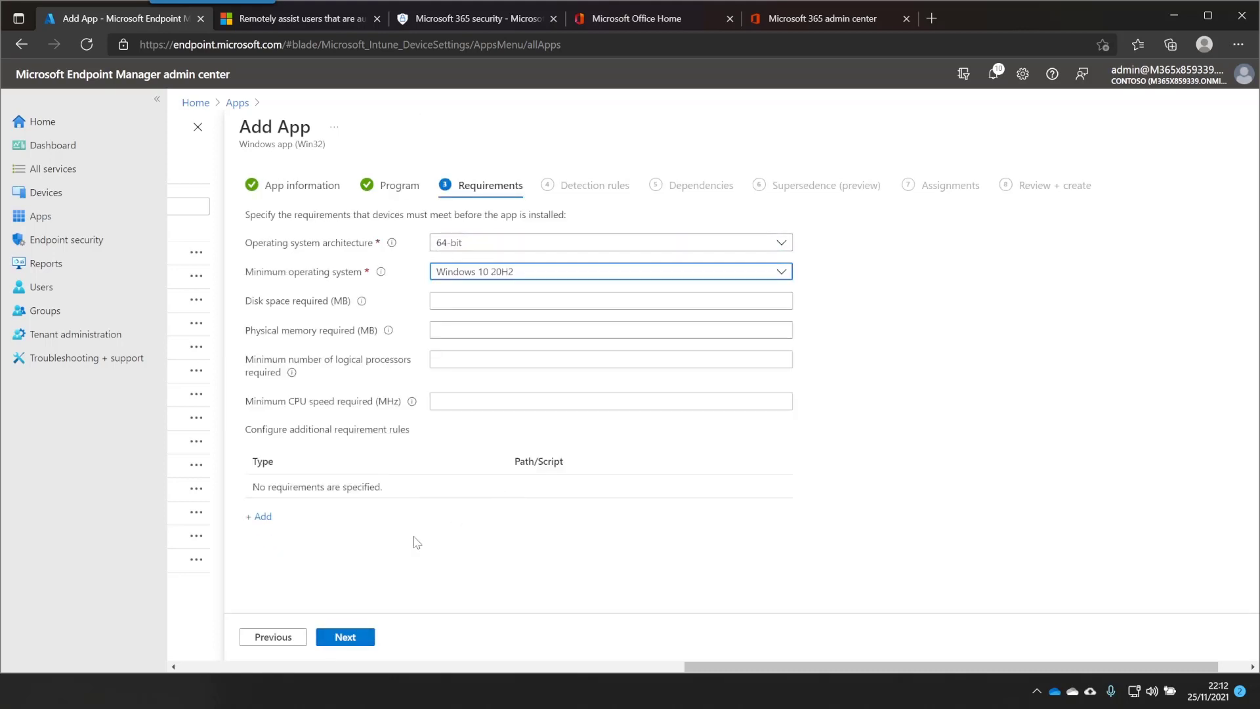
left_click(348, 636)
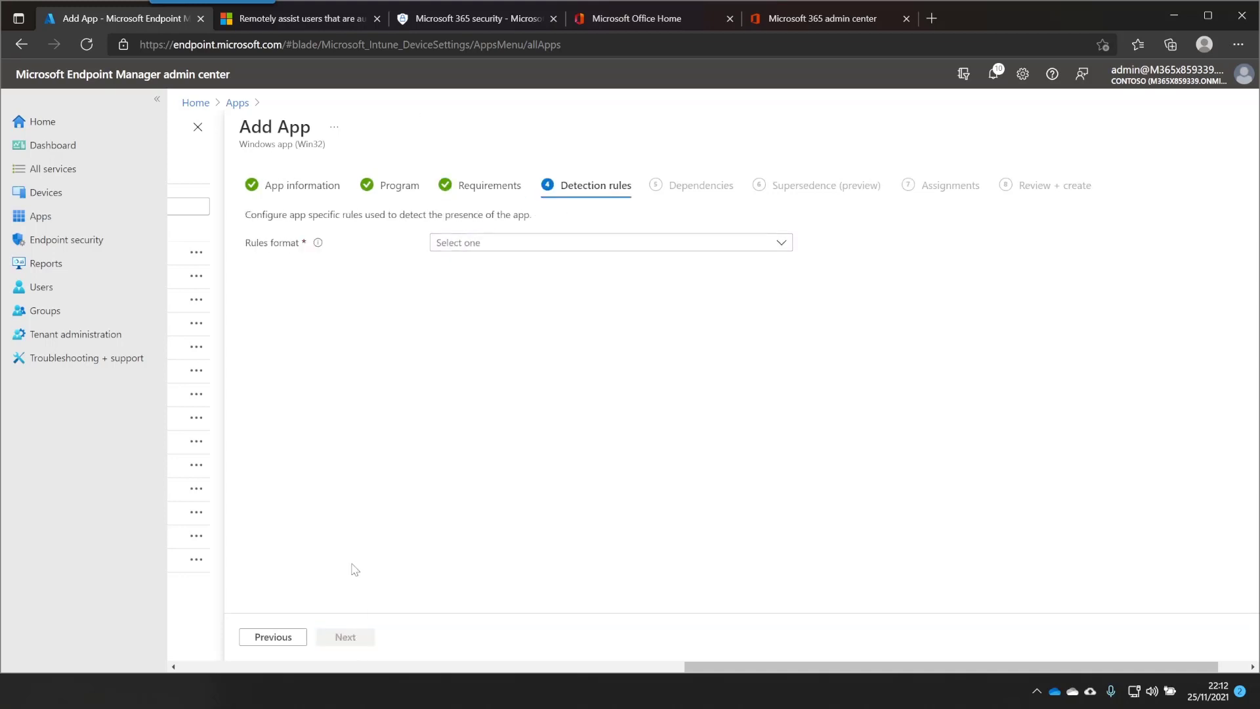
Configure detection rules manually and add a new File-type detection rule
left_click(512, 253)
left_click(512, 262)
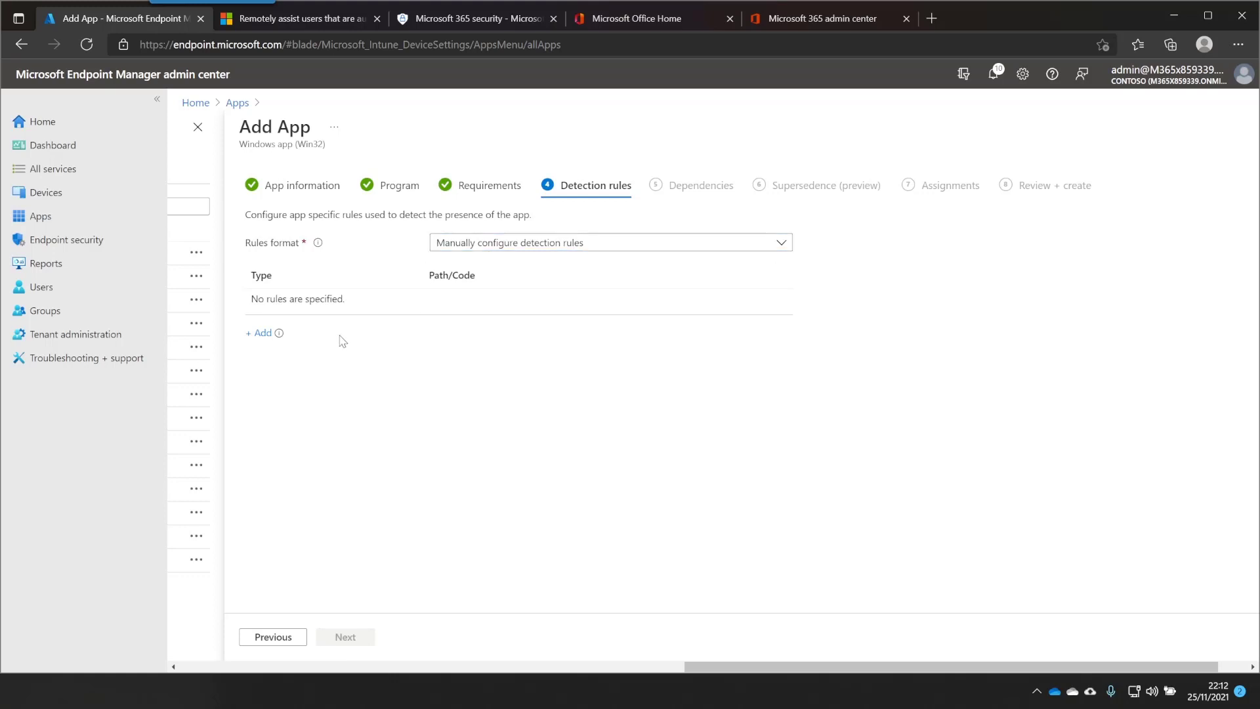
left_click(262, 332)
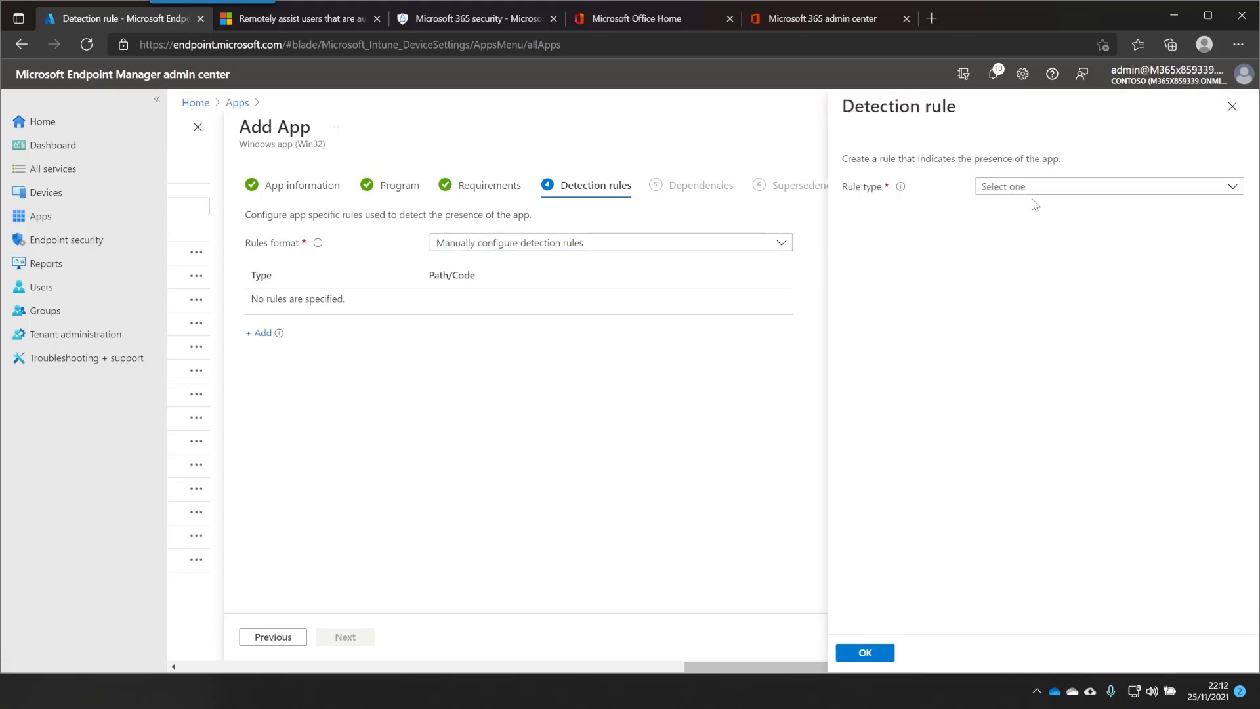
left_click(1032, 190)
left_click(1050, 231)
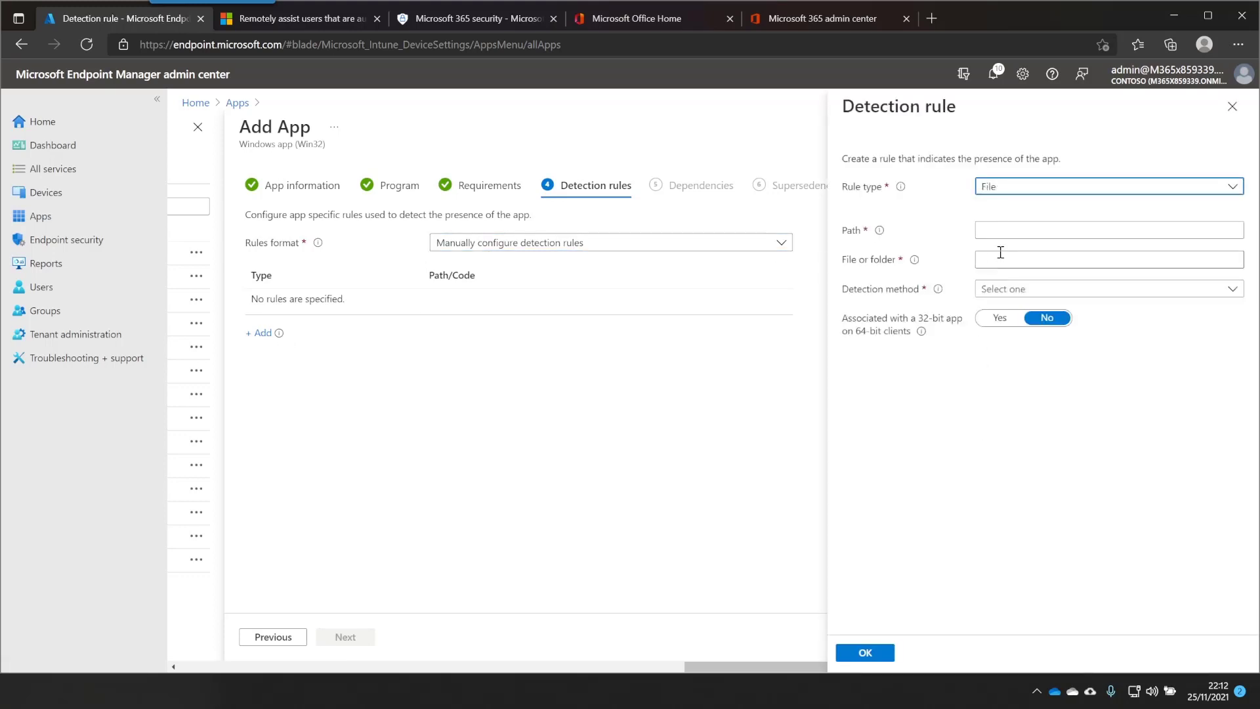
Detect RemoteHelp.exe existing in C:\Program Files\Remote help\ and save the rule
left_click(1009, 231)
key("ctrl+v")
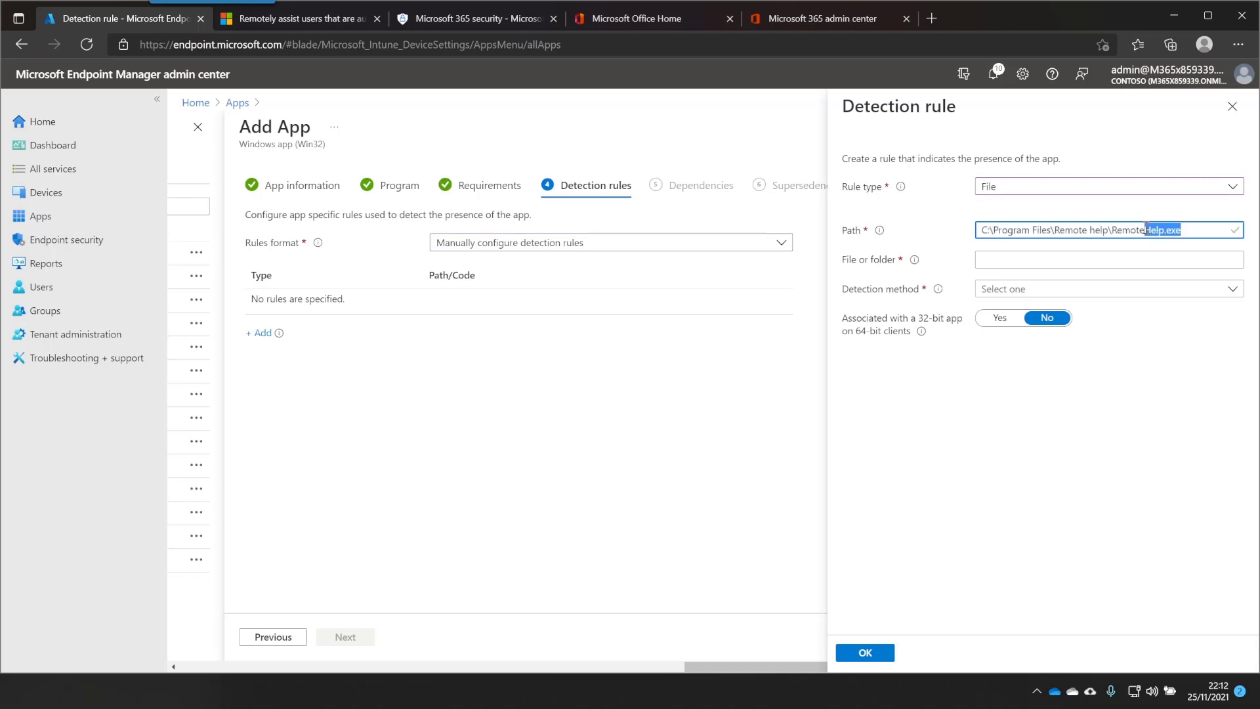
left_click_drag(1185, 230, 1111, 230)
key("BackSpace")
left_click(1108, 259)
key("ctrl+v")
left_click(1046, 289)
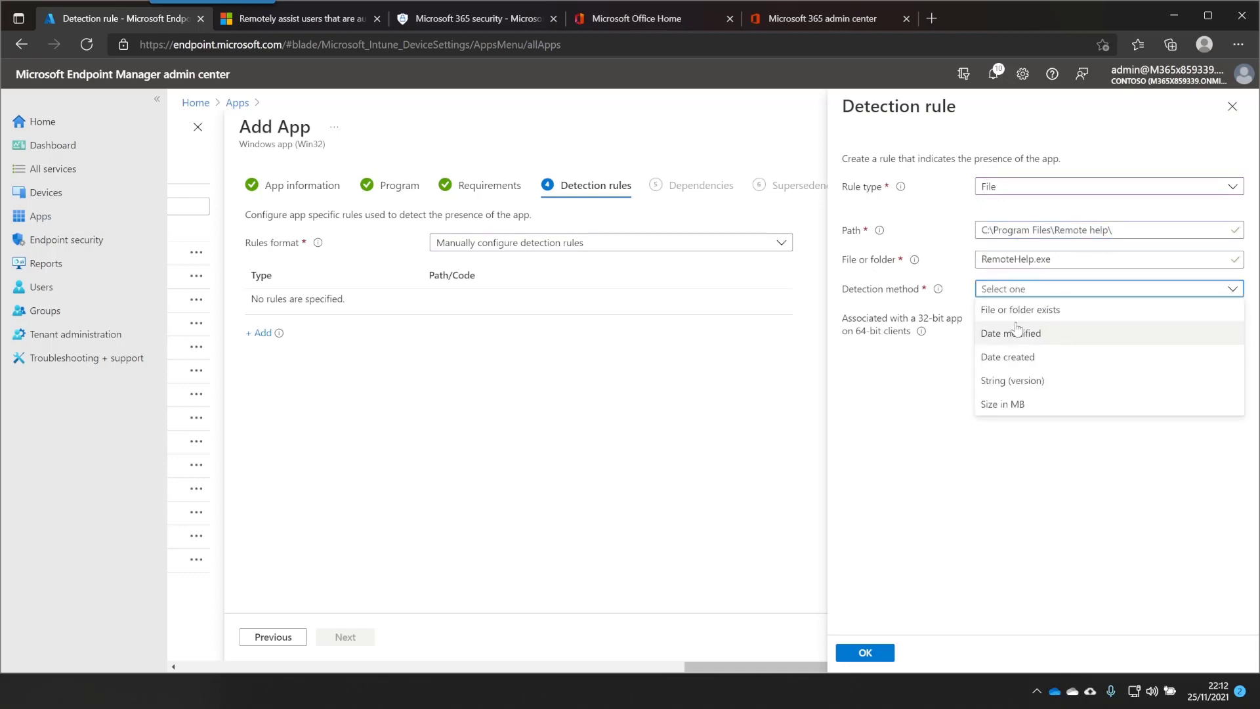
left_click(1067, 317)
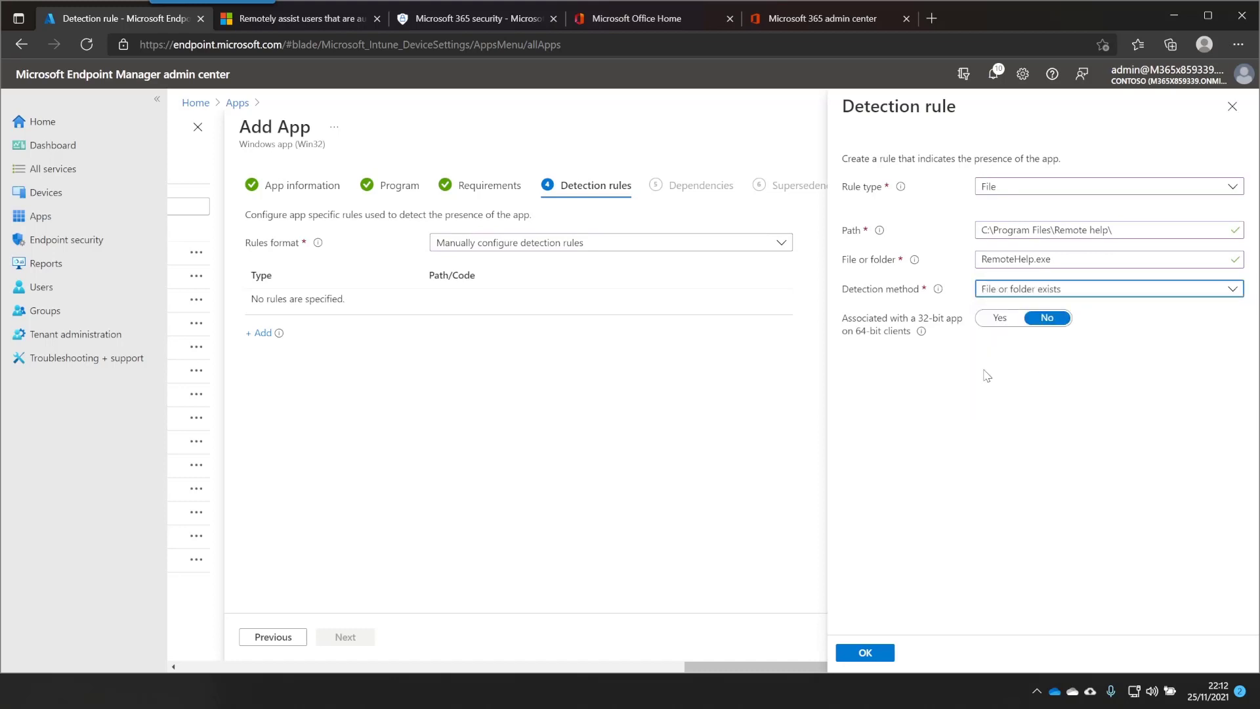
left_click(887, 653)
Skip dependencies and supersedence, make the app required for all devices, and create it
left_click(354, 638)
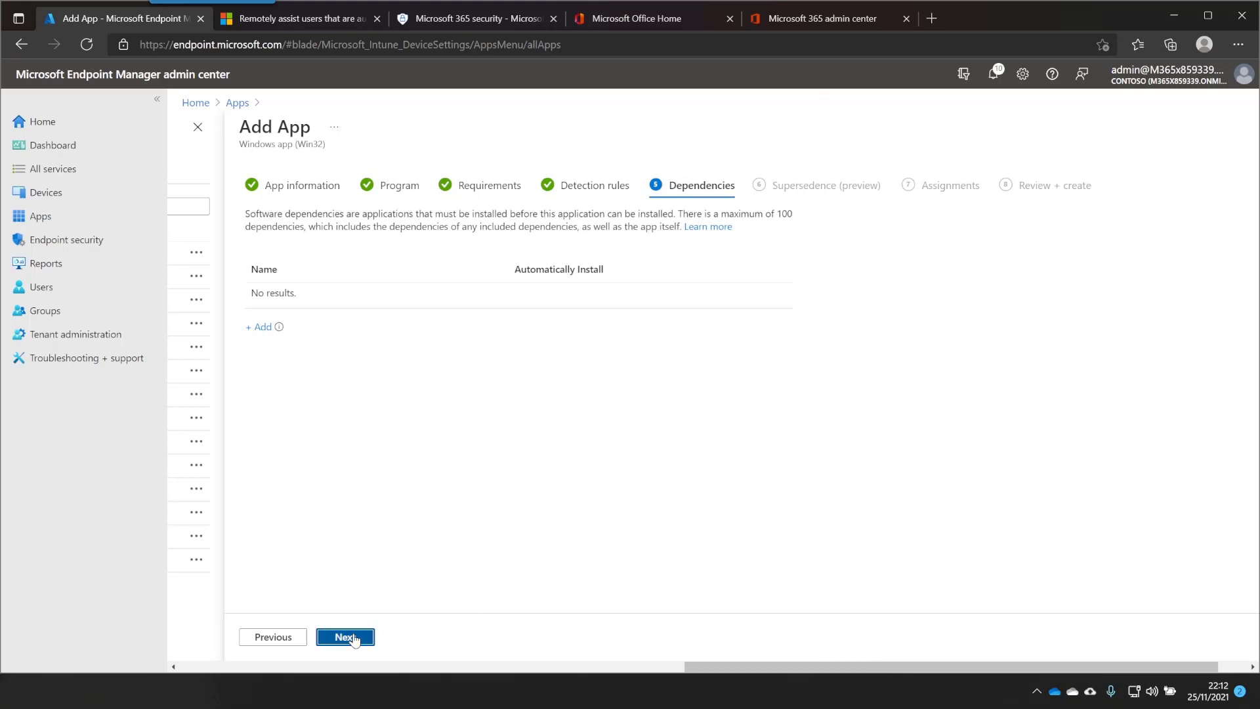
left_click(353, 640)
left_click(351, 642)
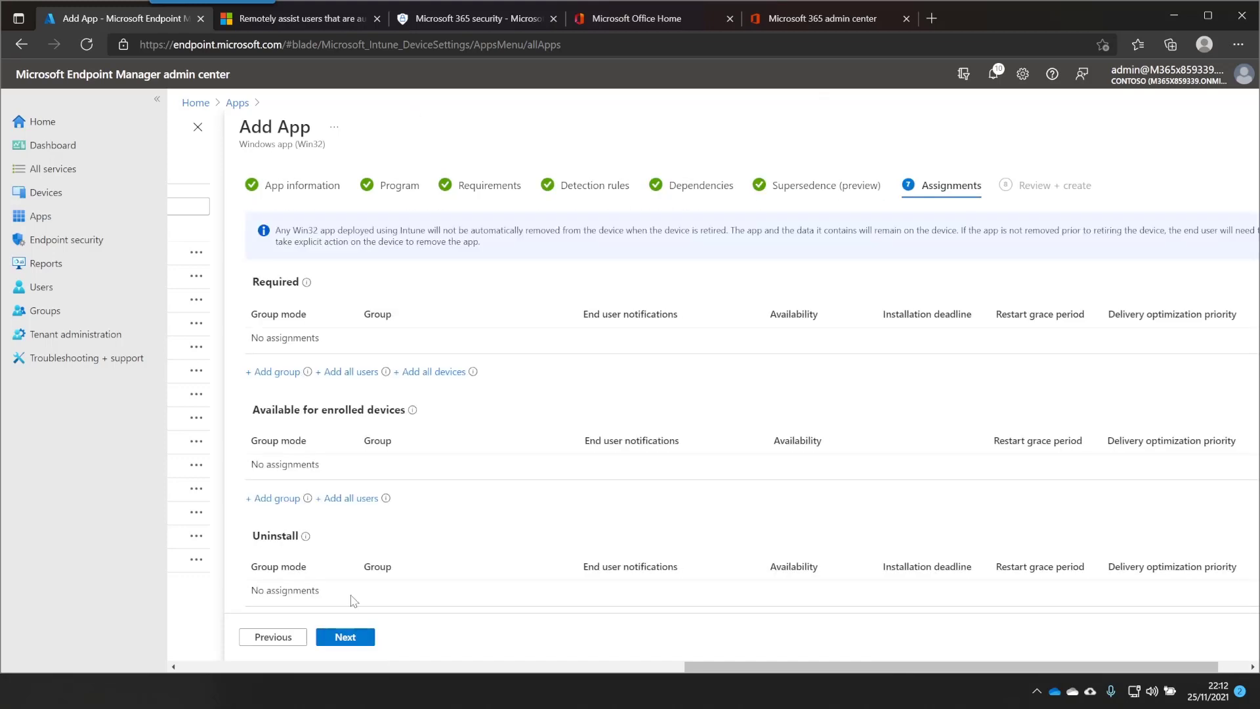
left_click(430, 371)
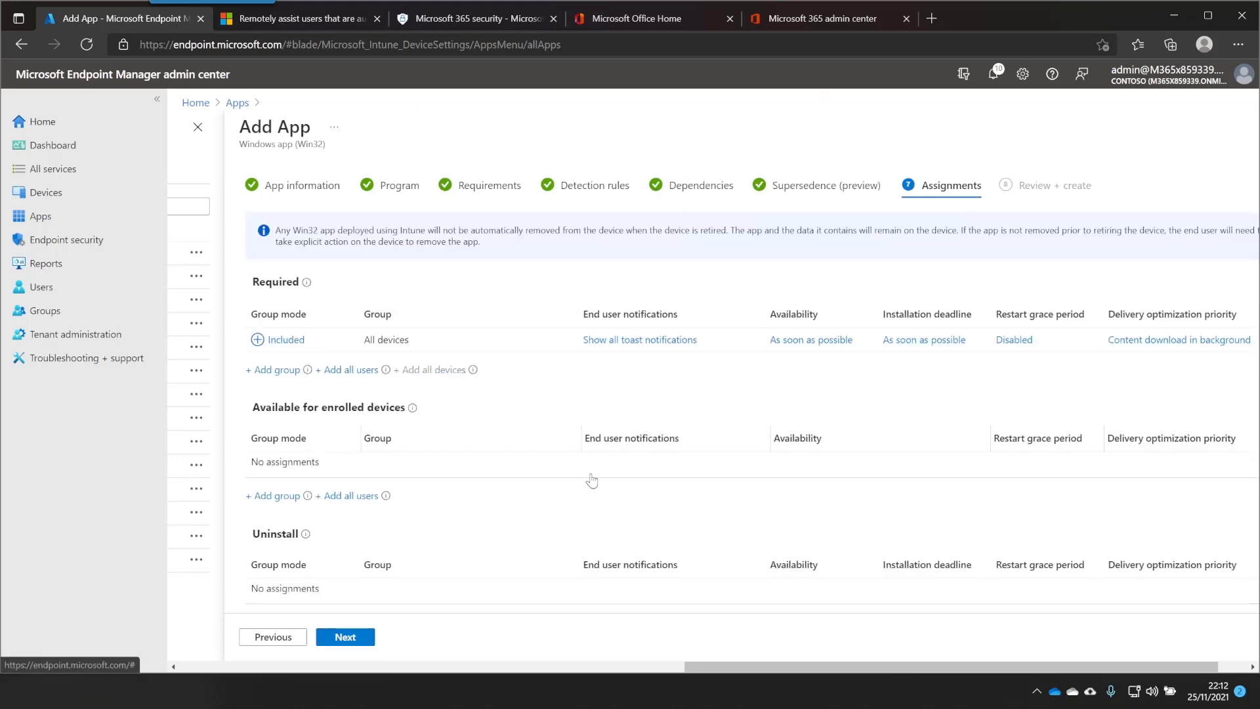
left_click(347, 639)
left_click(346, 636)
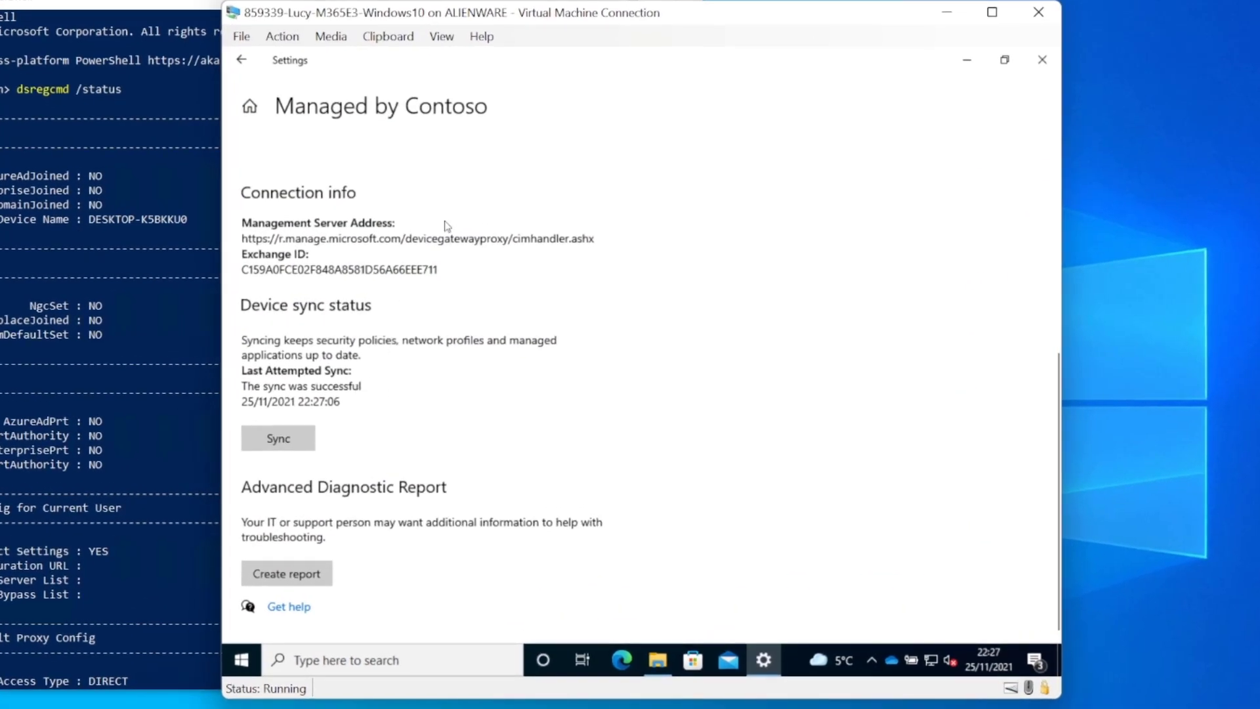
Sync the lab PC, confirm Remote help in the Start app list, and close Settings
left_click(293, 442)
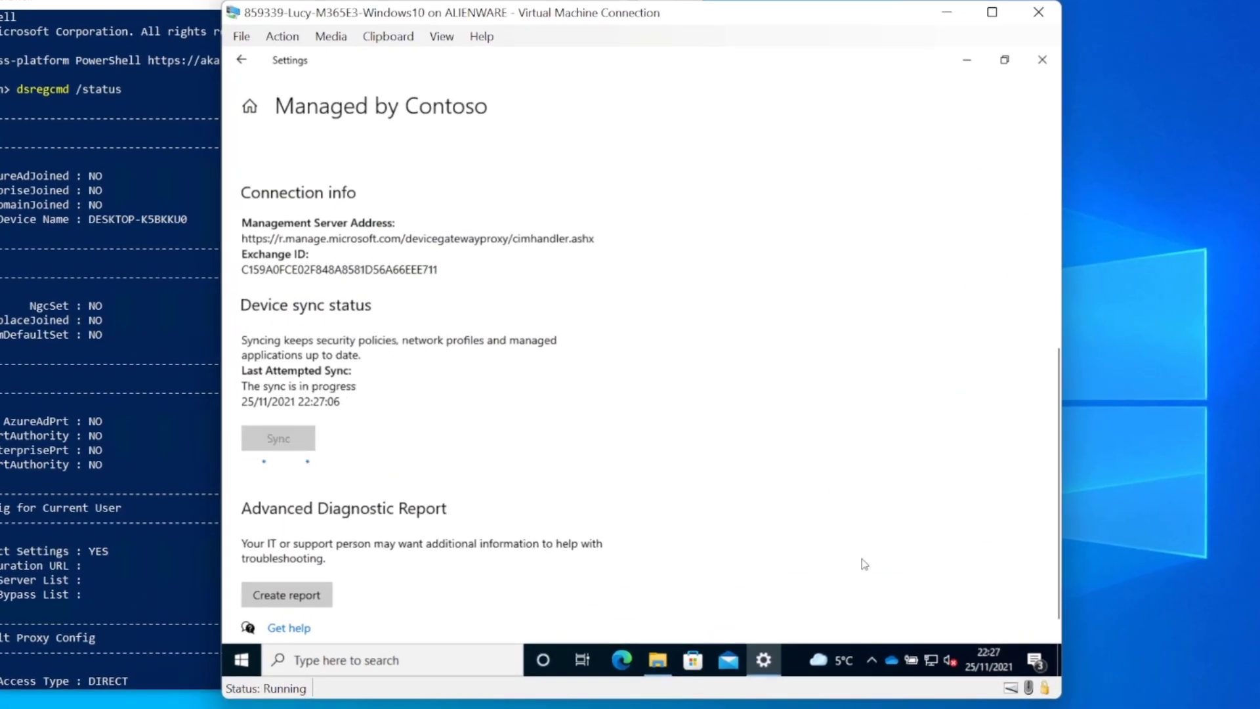
left_click(241, 659)
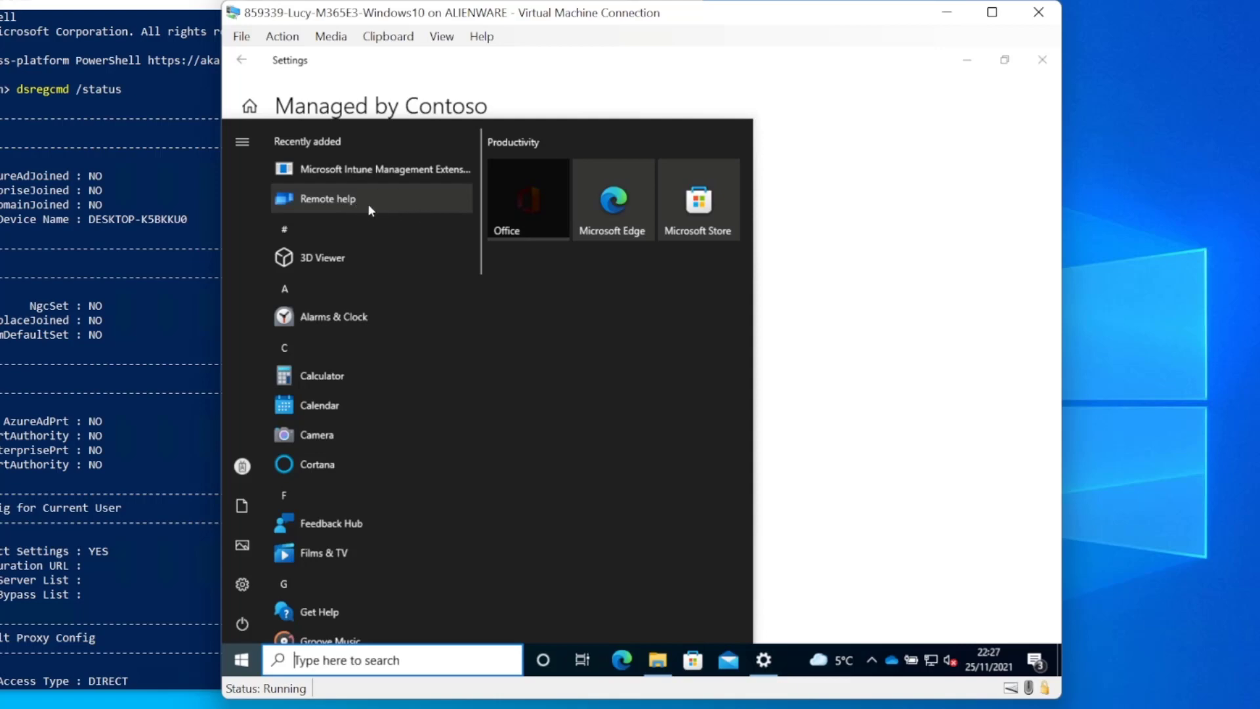
left_click(870, 91)
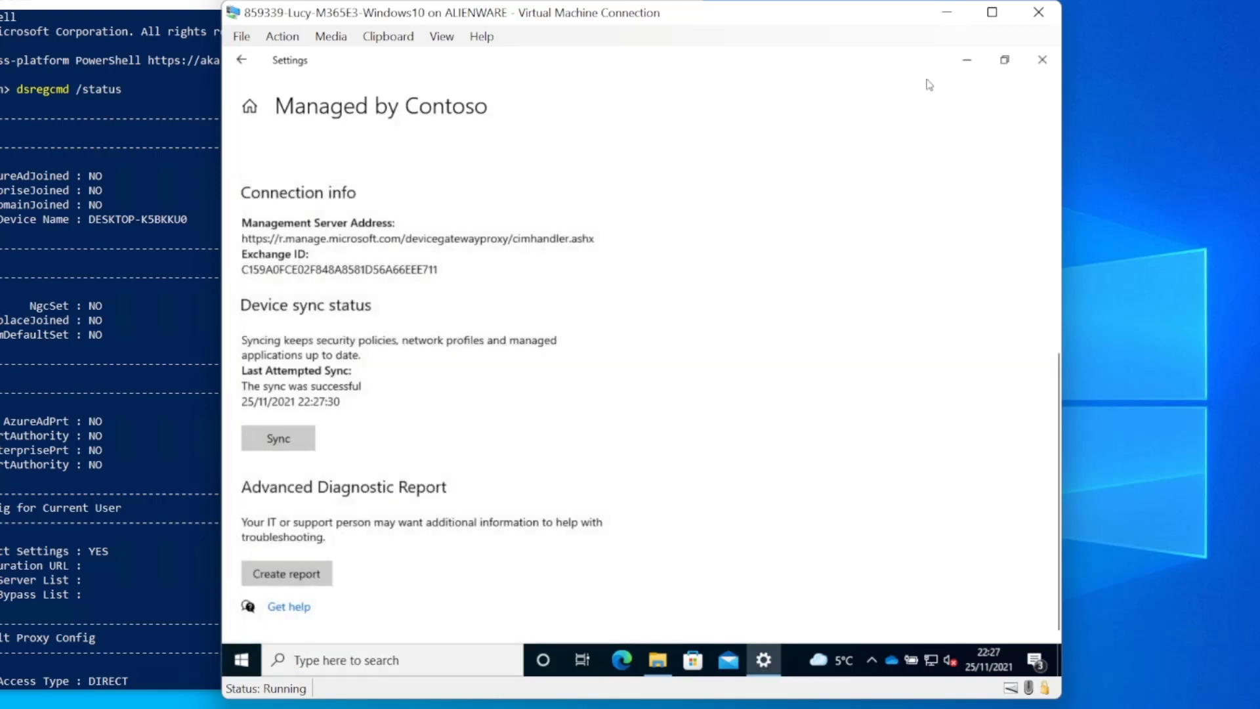
left_click(1037, 59)
Launch Remote help from the lab PC's Start menu, centre its window, and sign in
left_click(953, 120)
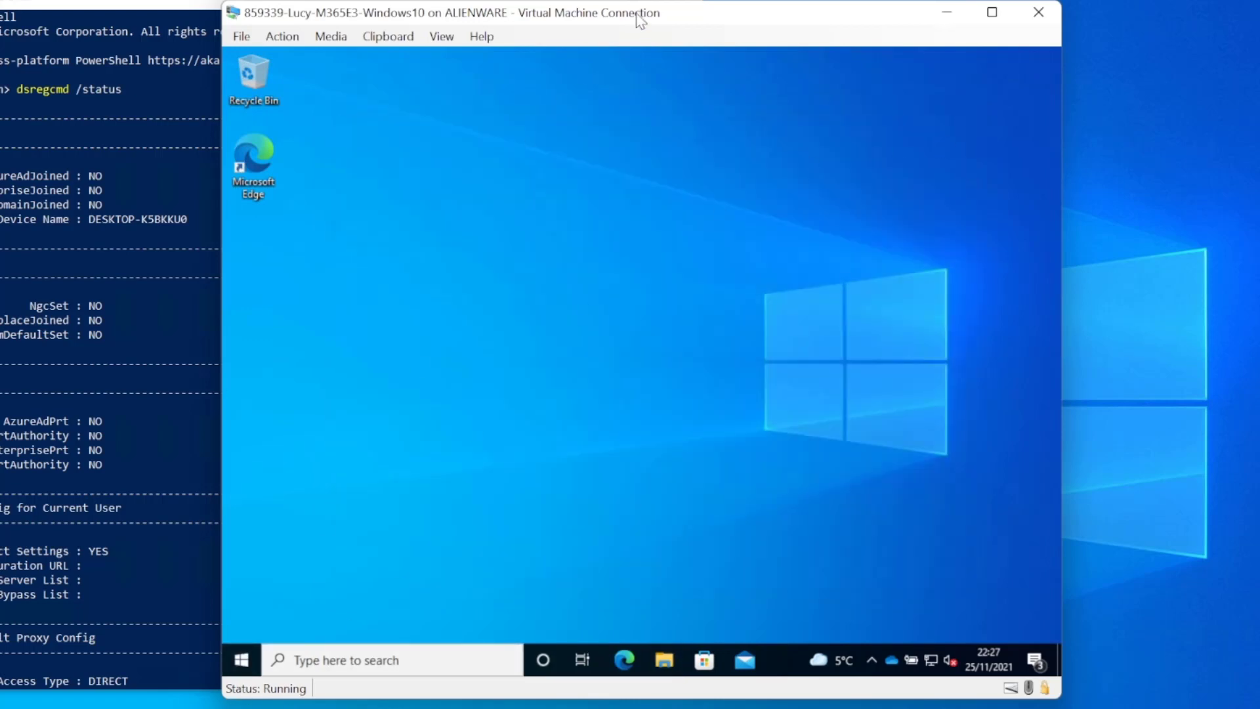
left_click_drag(636, 16, 269, 12)
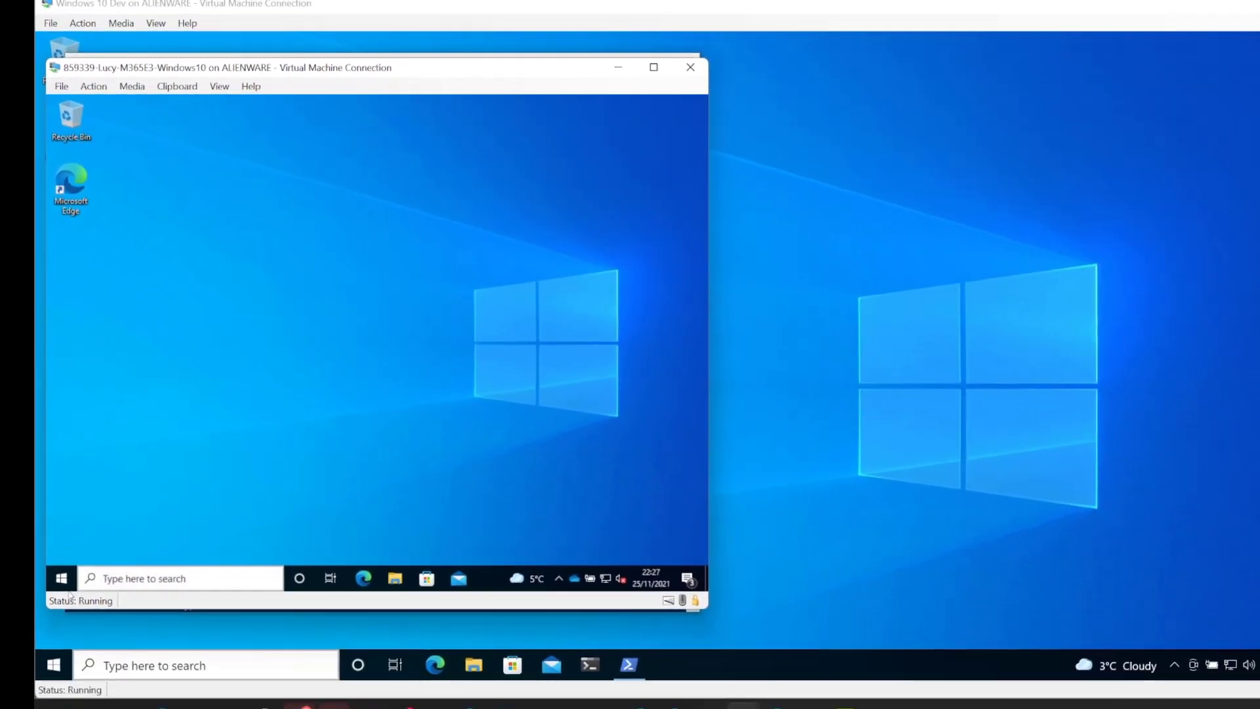
left_click(65, 597)
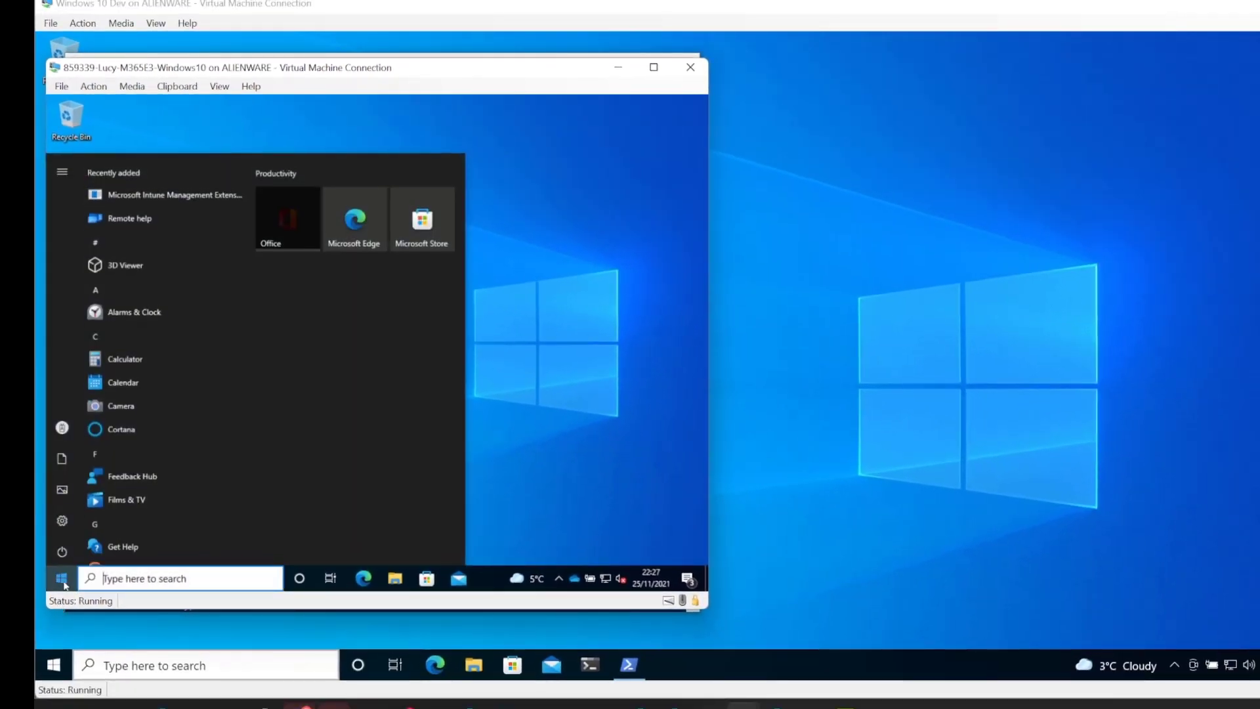
left_click(124, 214)
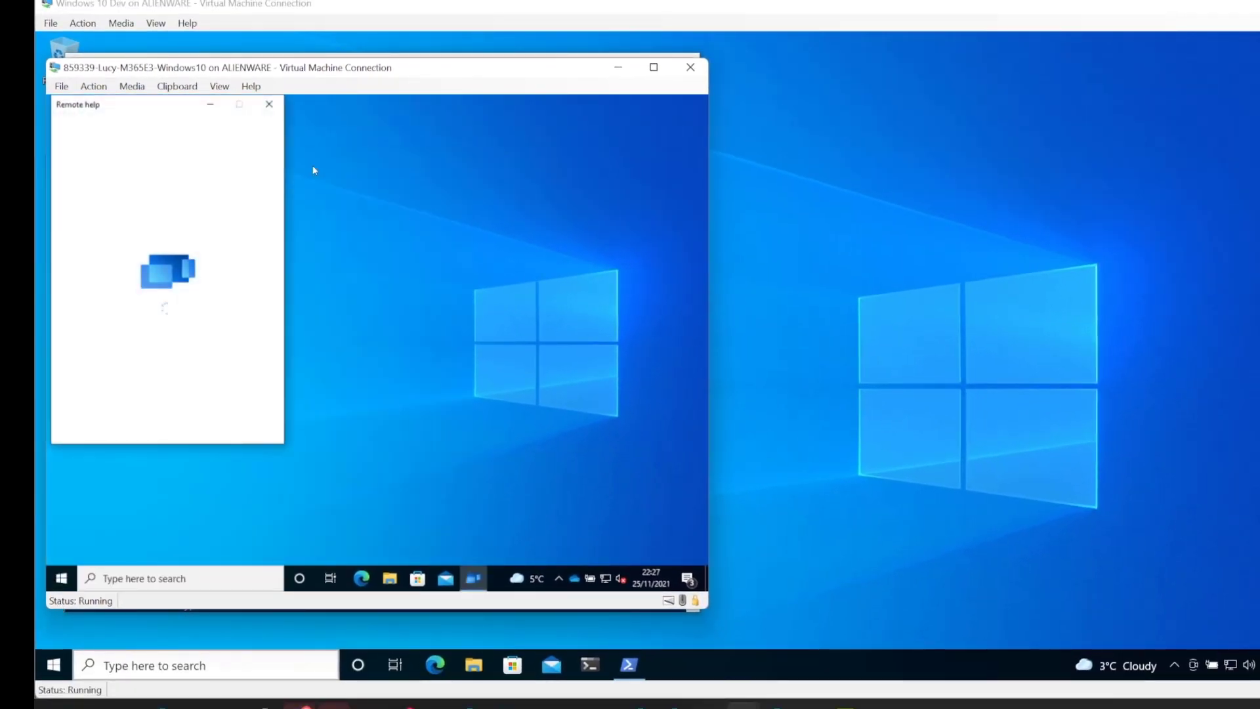
left_click_drag(166, 109, 397, 115)
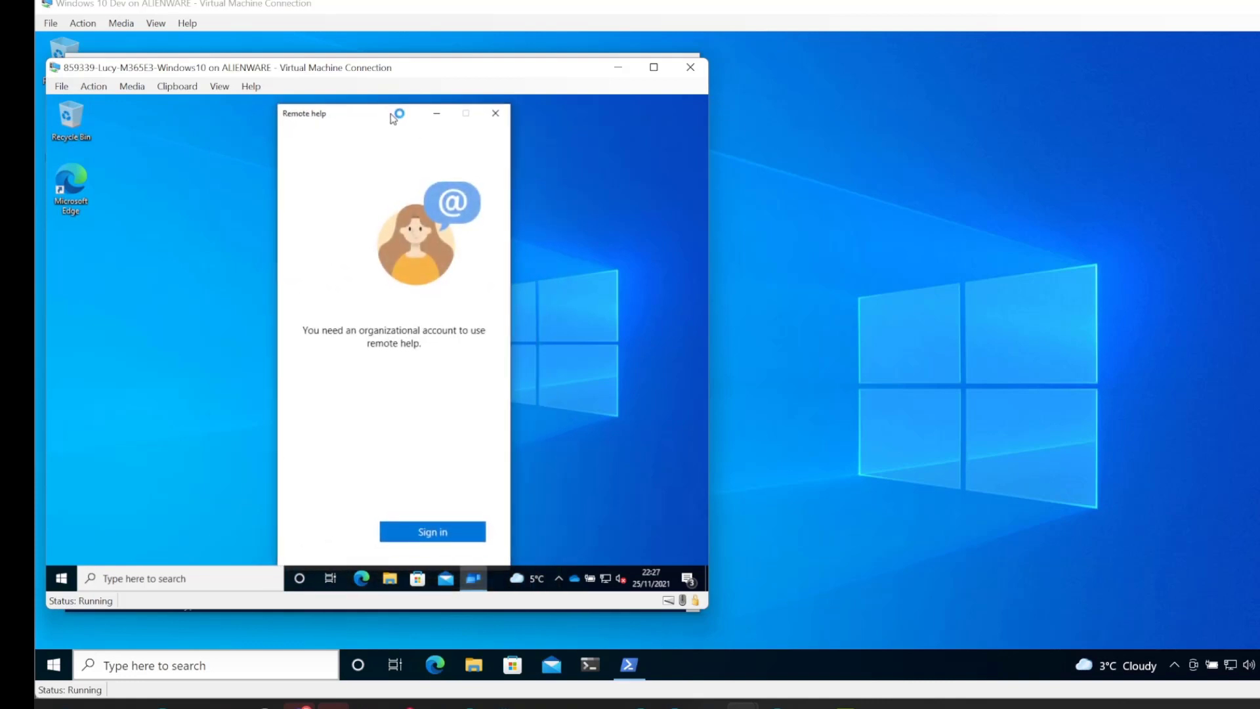
left_click(452, 530)
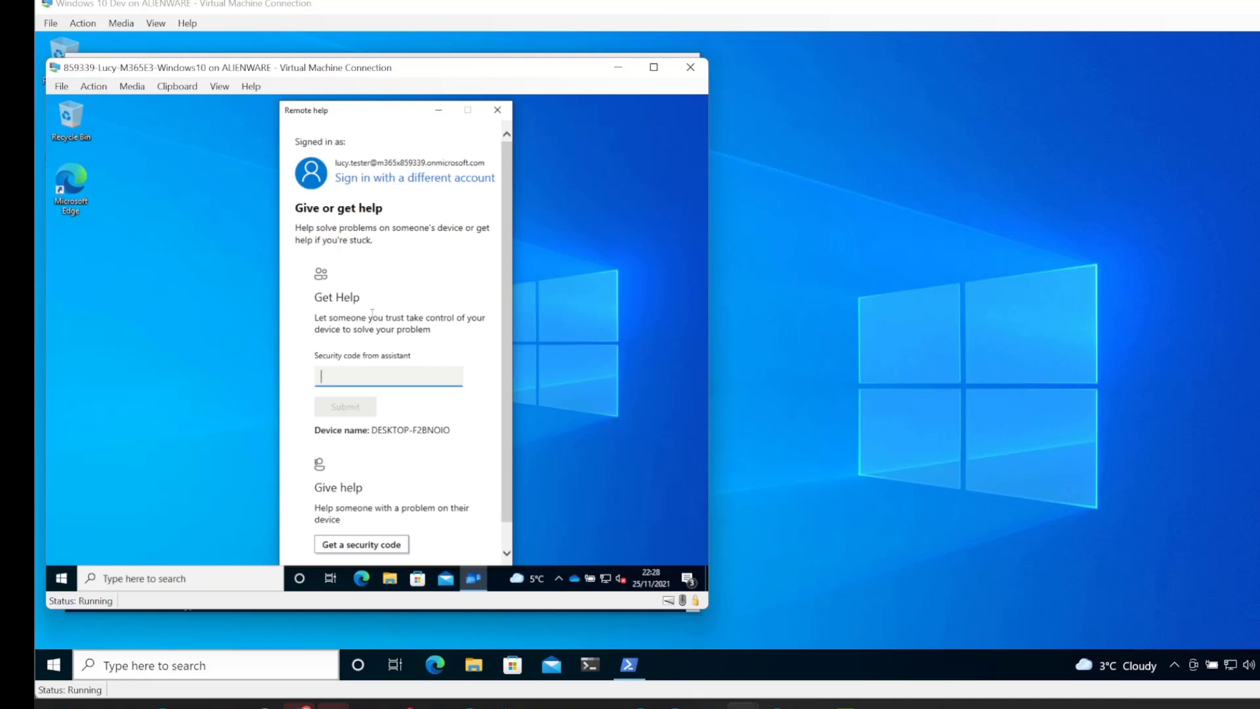
right_click(60, 577)
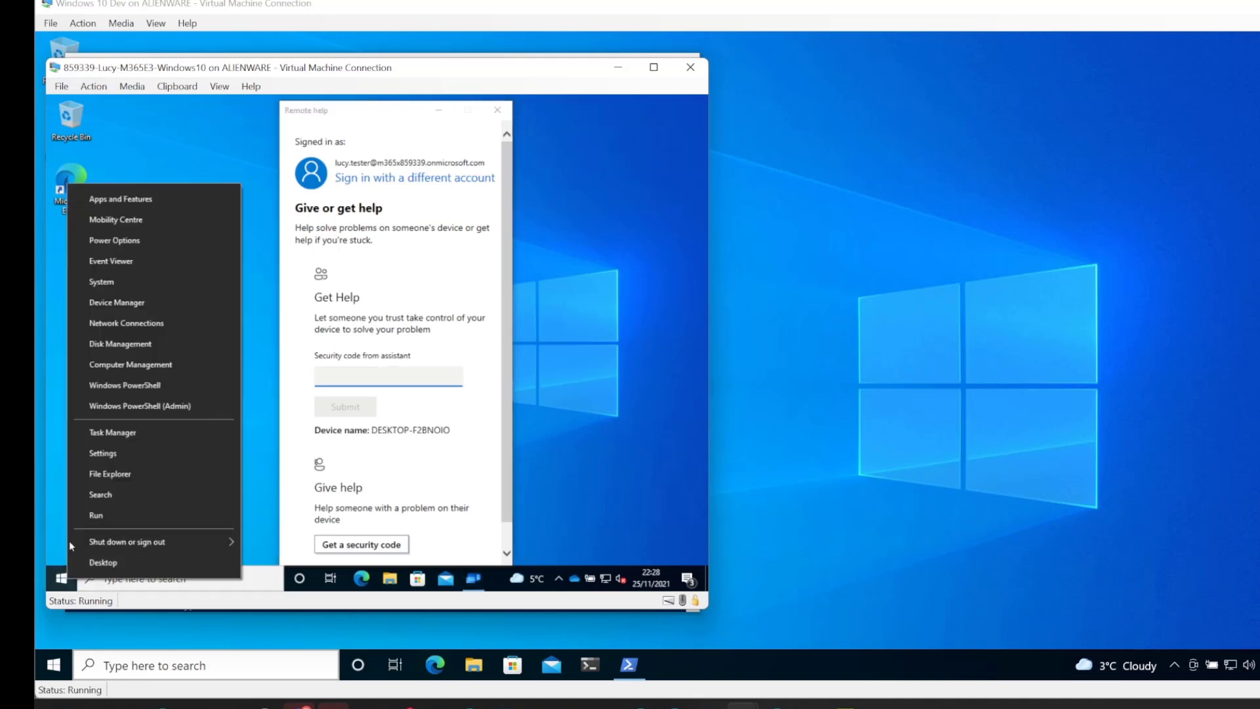
left_click(172, 407)
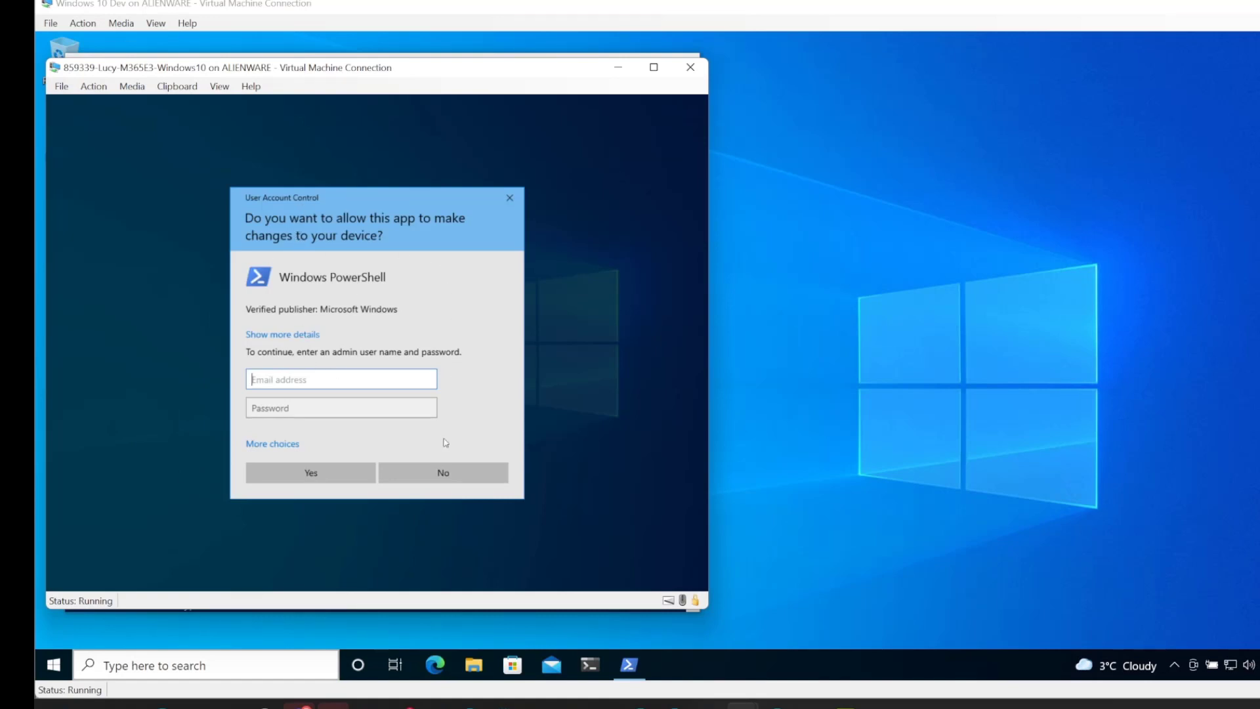
left_click(452, 476)
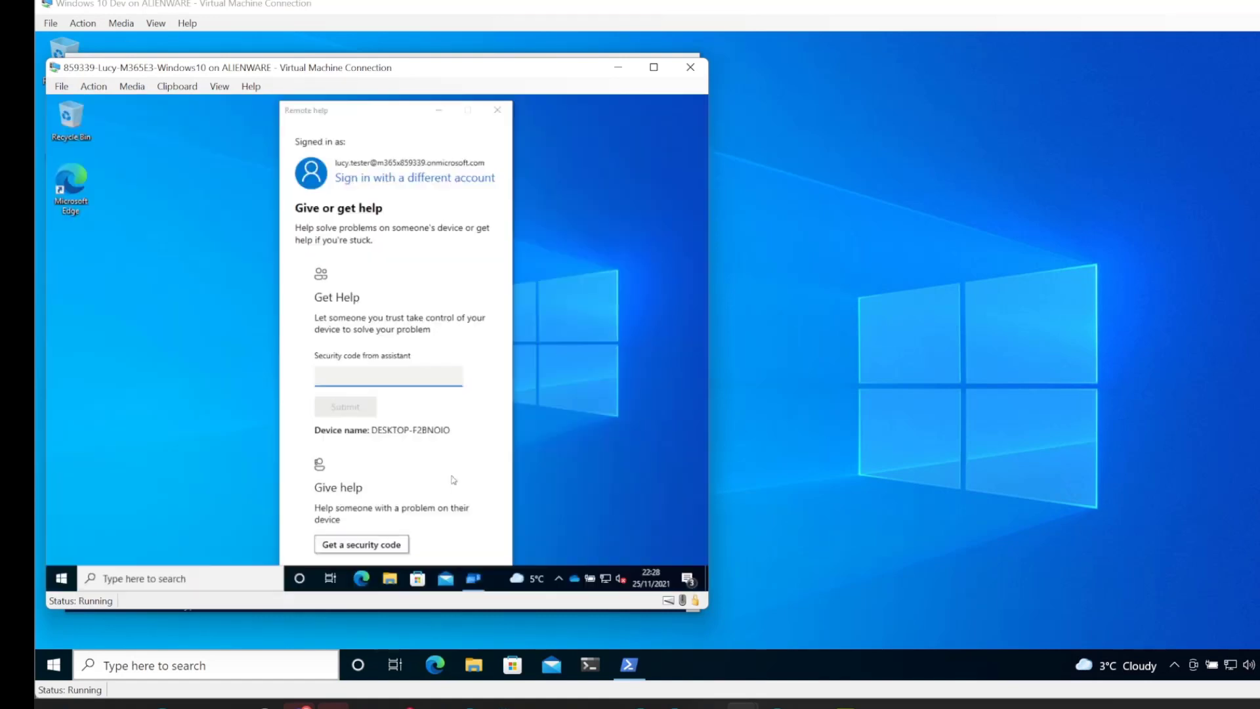
left_click_drag(387, 114, 368, 105)
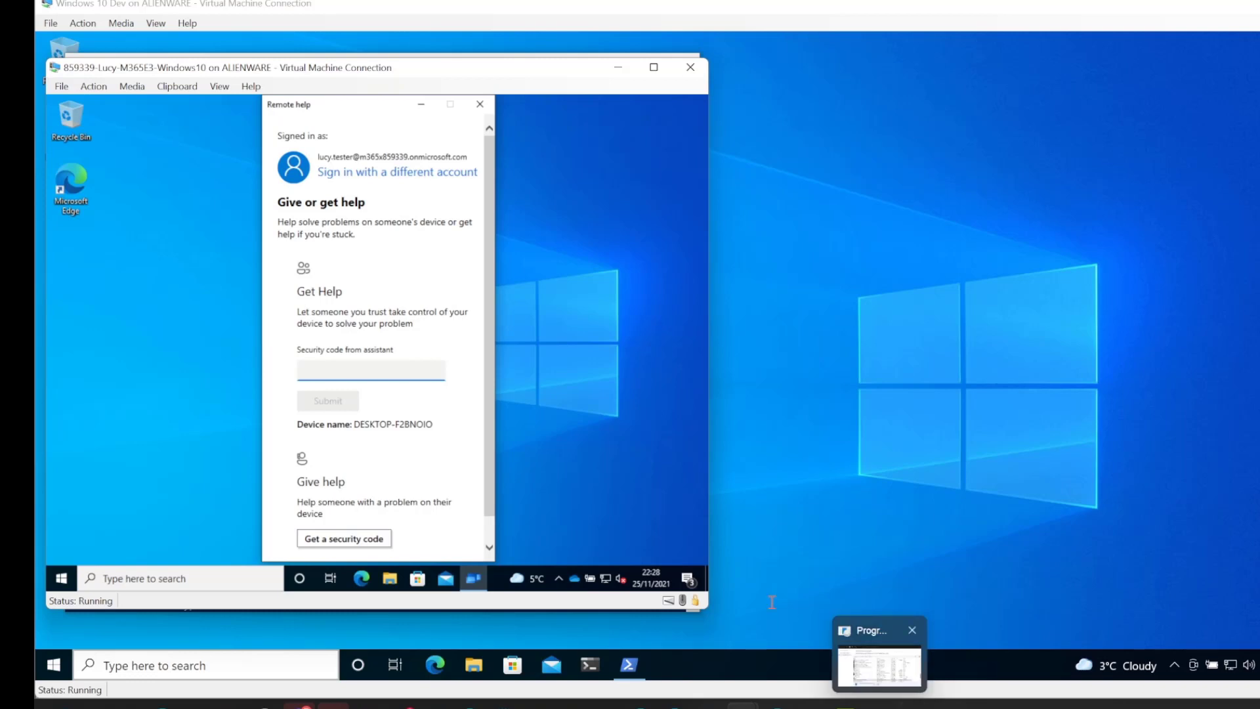
Get a helper security code on the admin machine and submit that code on the lab PC
left_click(1037, 607)
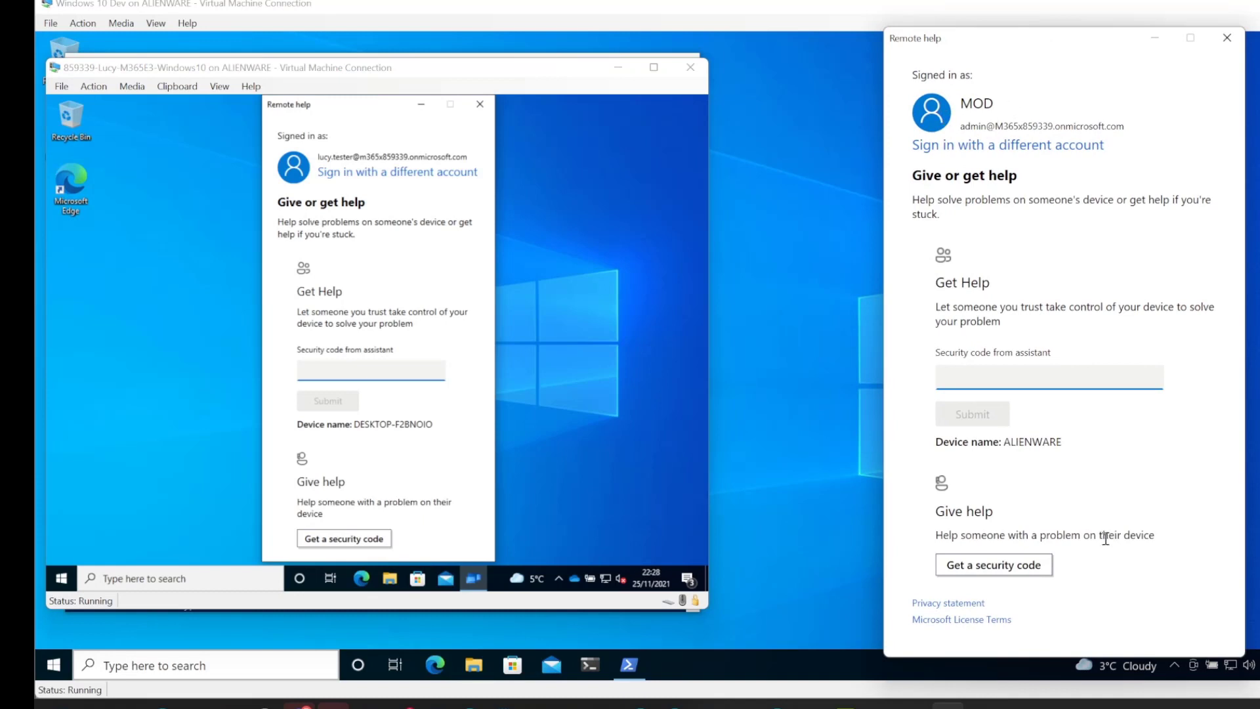
left_click(998, 568)
left_click(1146, 271)
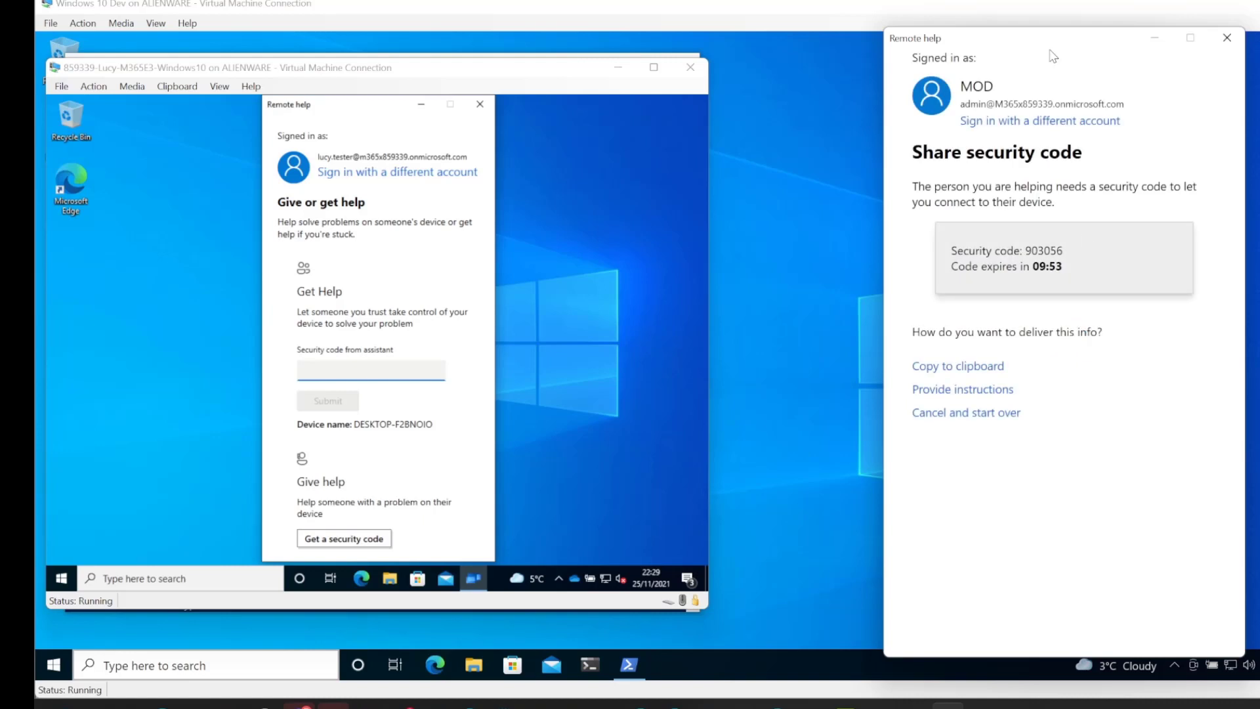
left_click(361, 377)
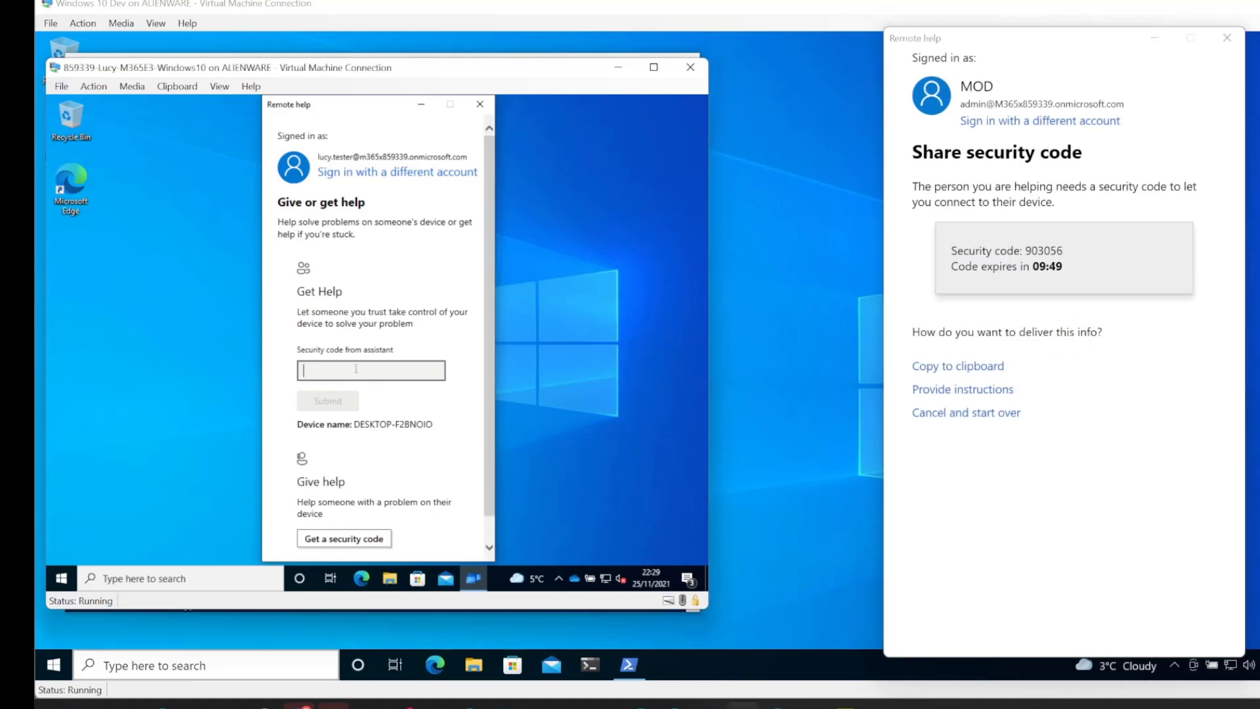
type("903056")
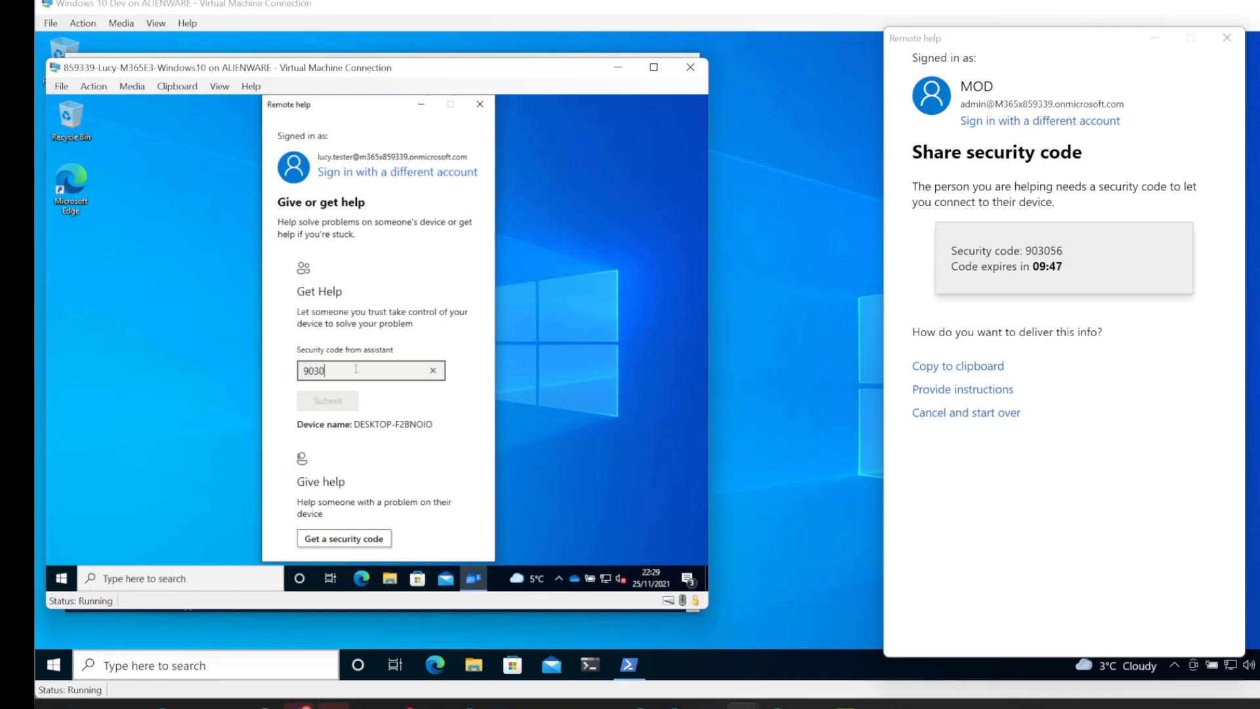
left_click(327, 400)
left_click_drag(943, 46, 909, 39)
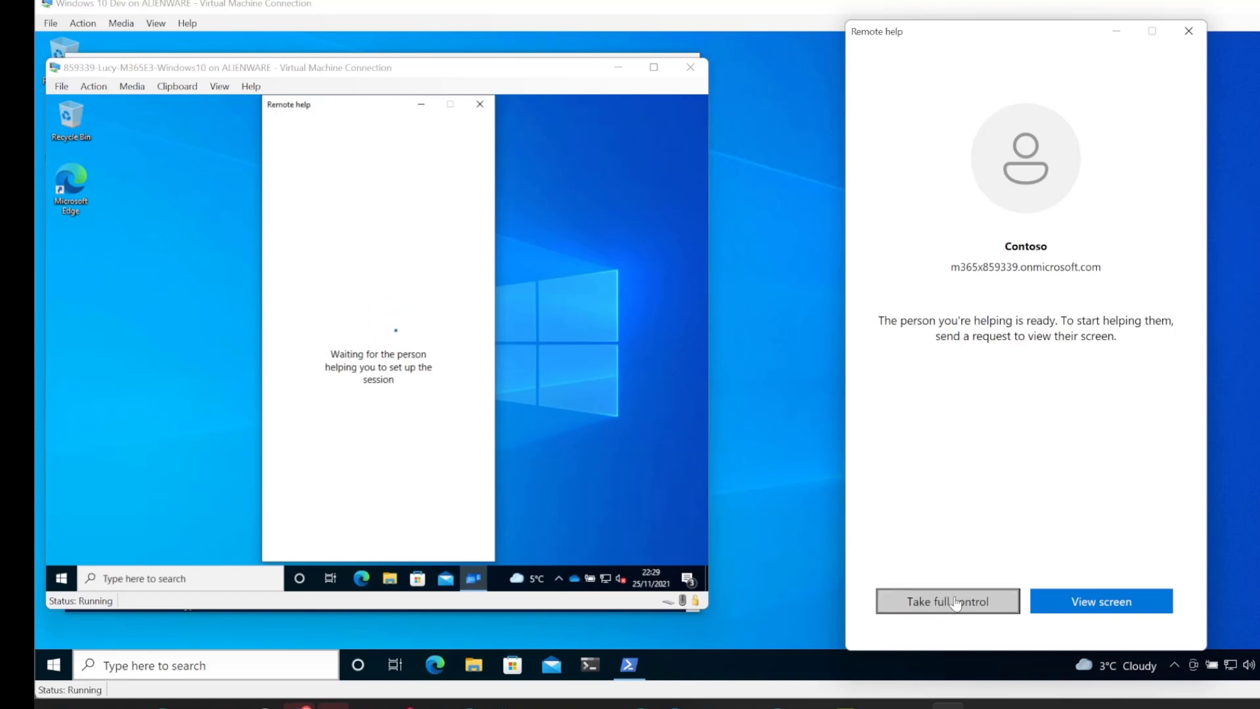
Request full control as the admin, allow it on the lab PC, and enlarge the session window
left_click(979, 600)
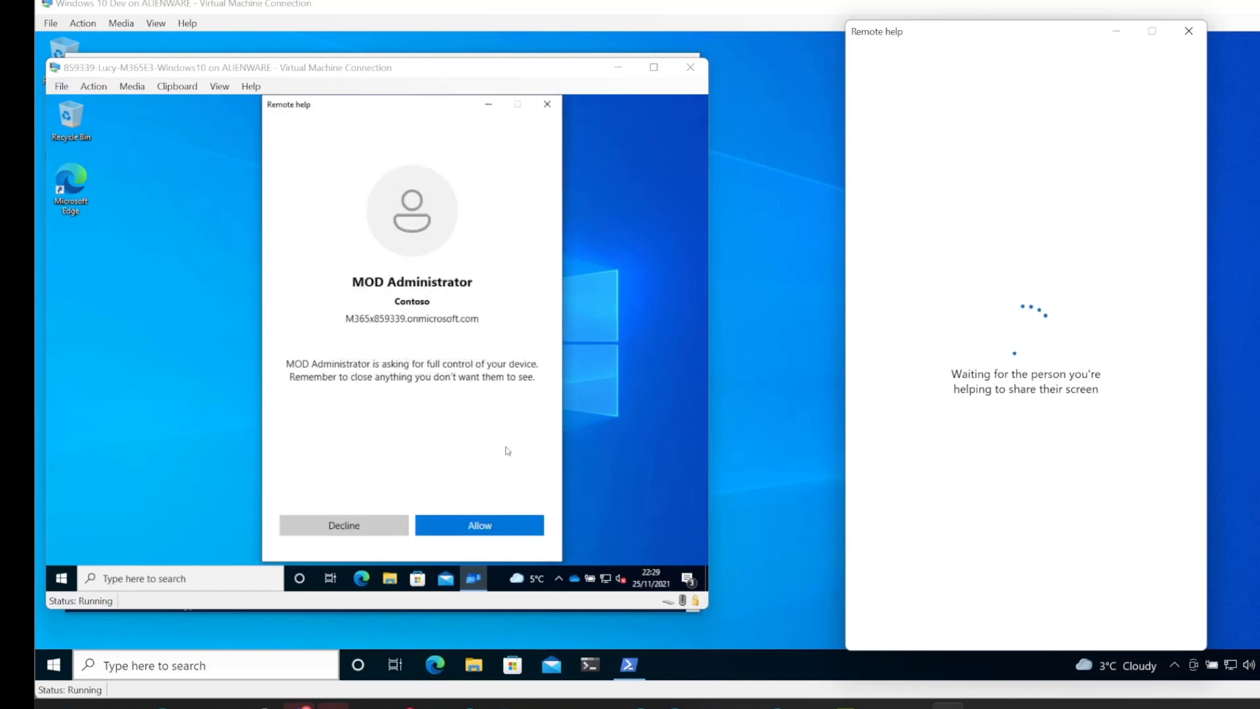
left_click(494, 530)
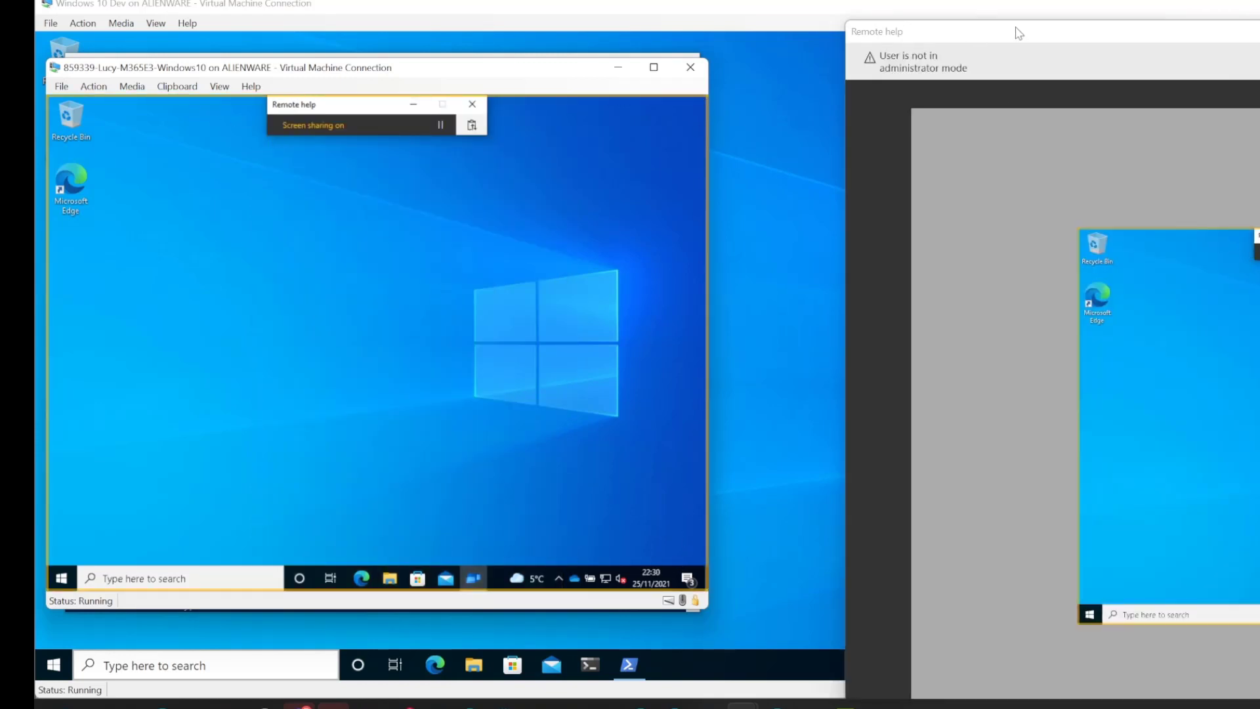
left_click_drag(1022, 35, 497, 23)
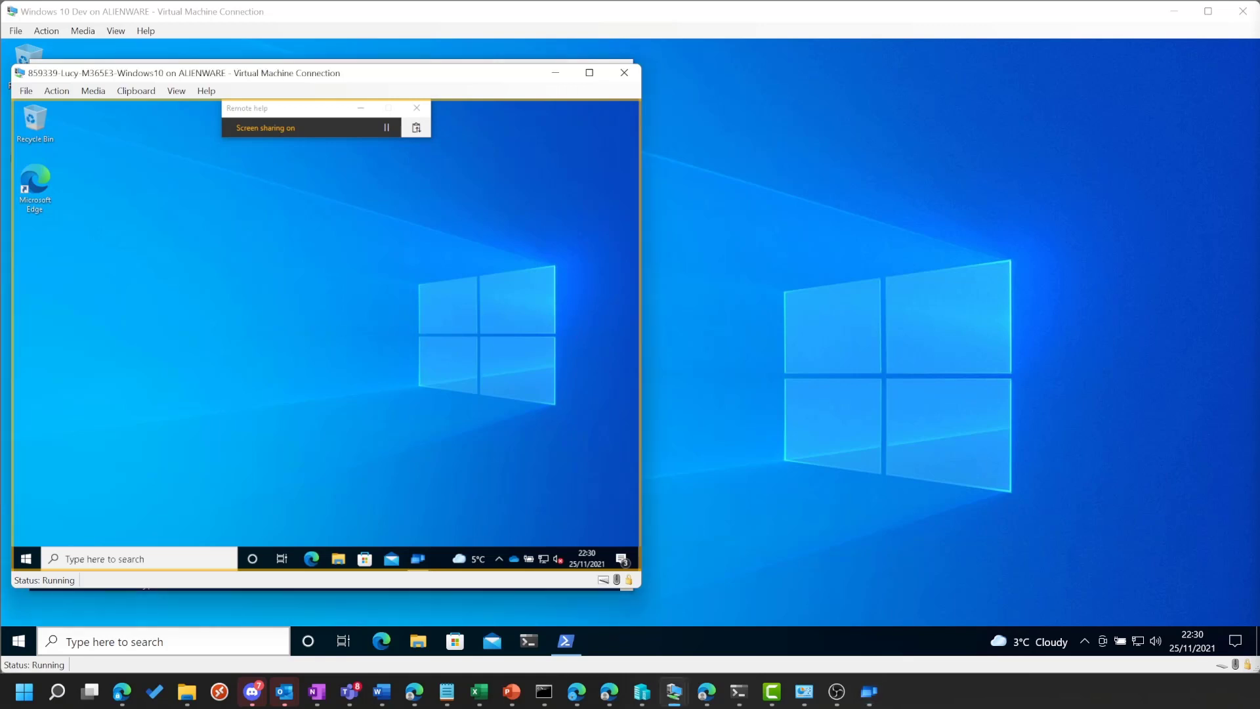
Launch Task Manager on the remote lab PC from the taskbar's context menu
left_click(26, 558)
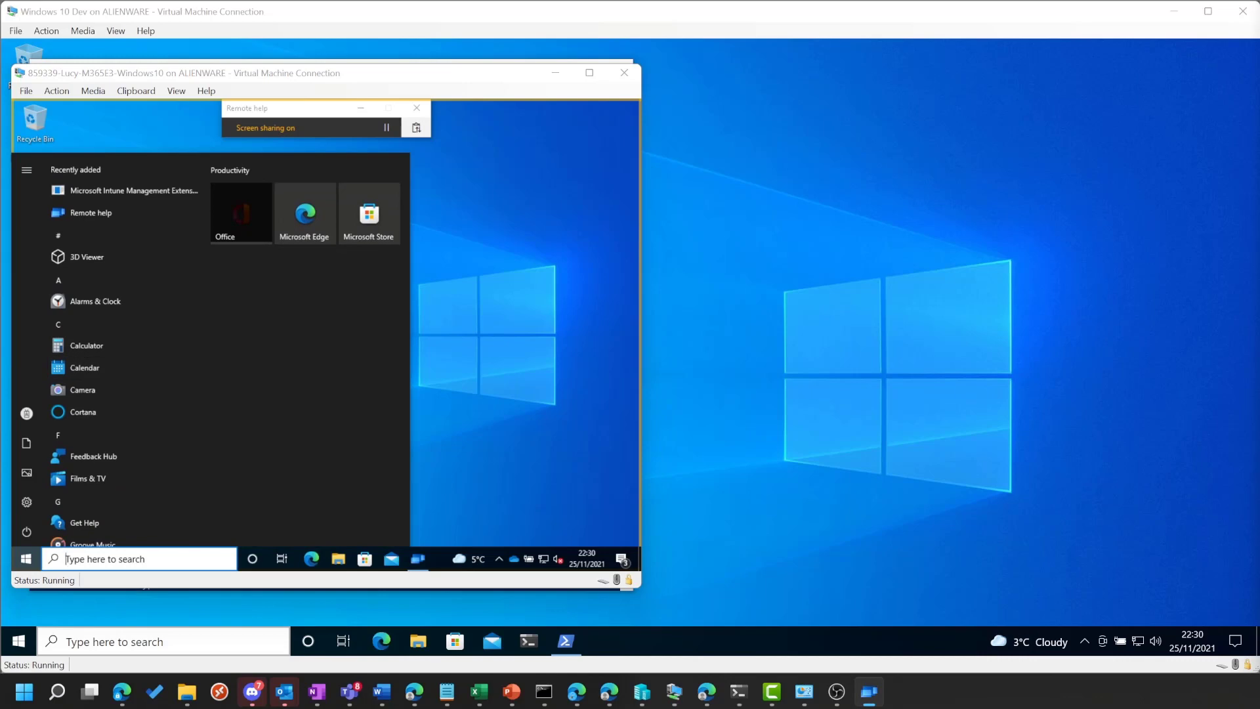
key("Escape")
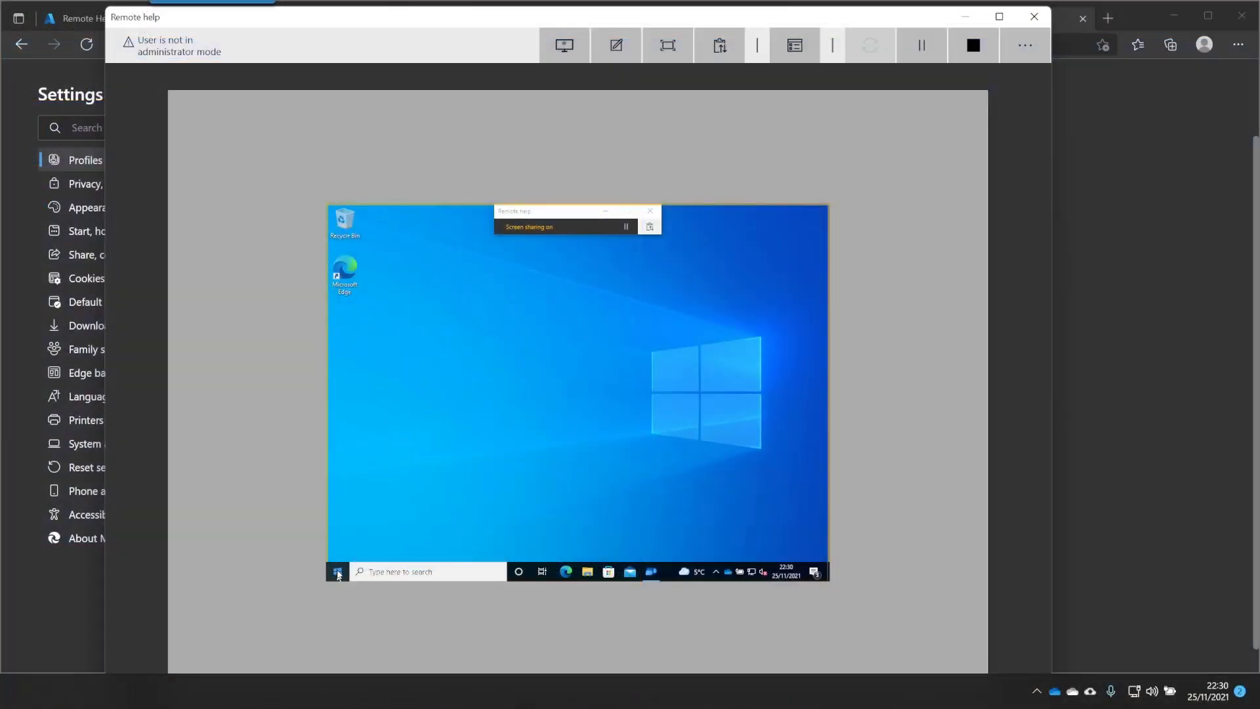
left_click(338, 572)
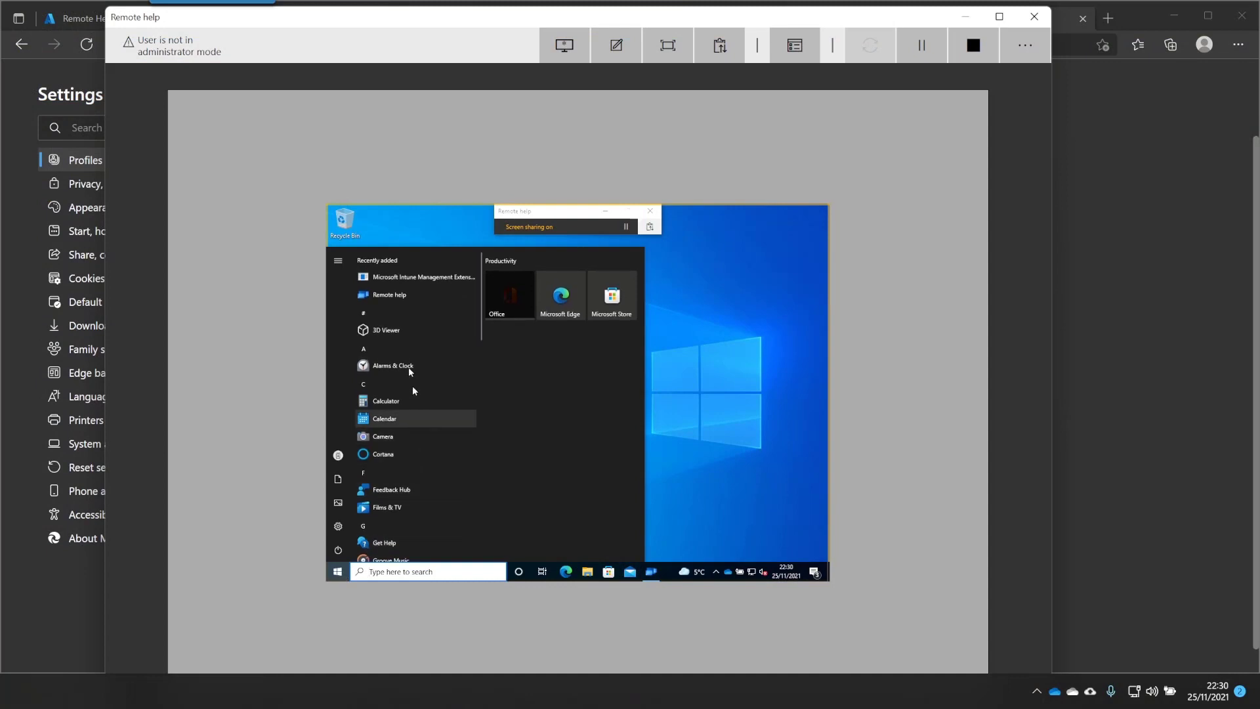
right_click(666, 576)
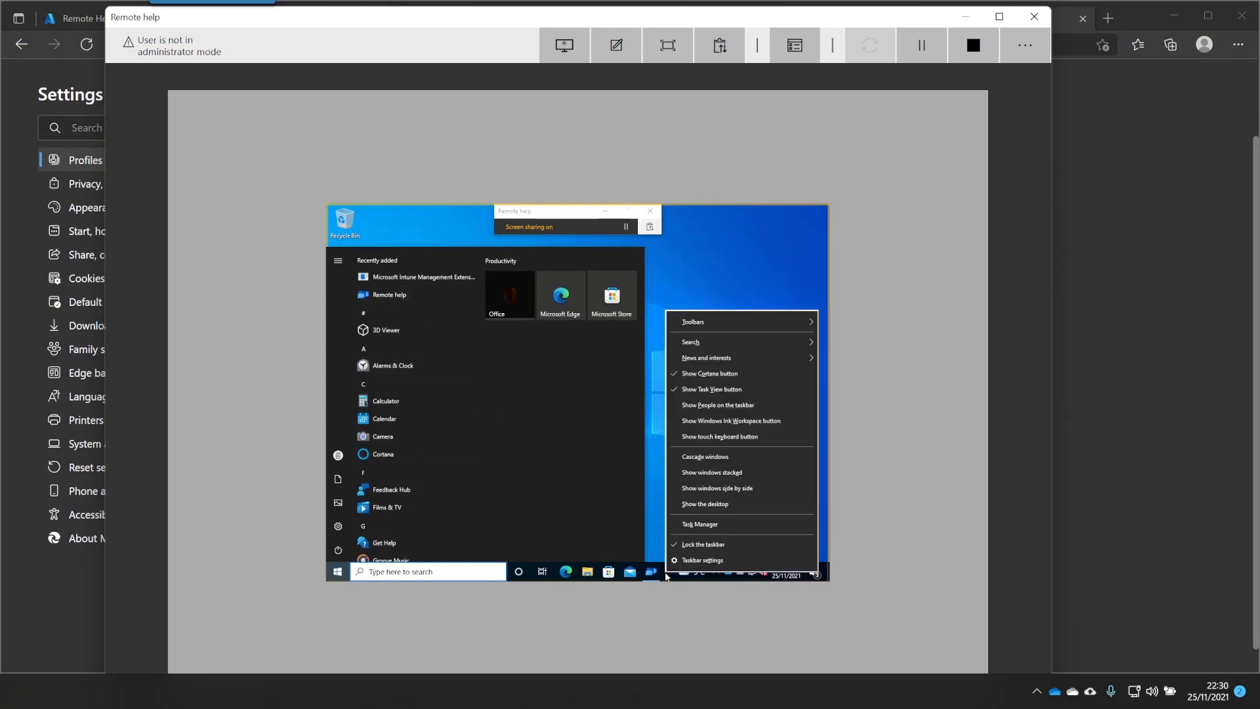
left_click(728, 523)
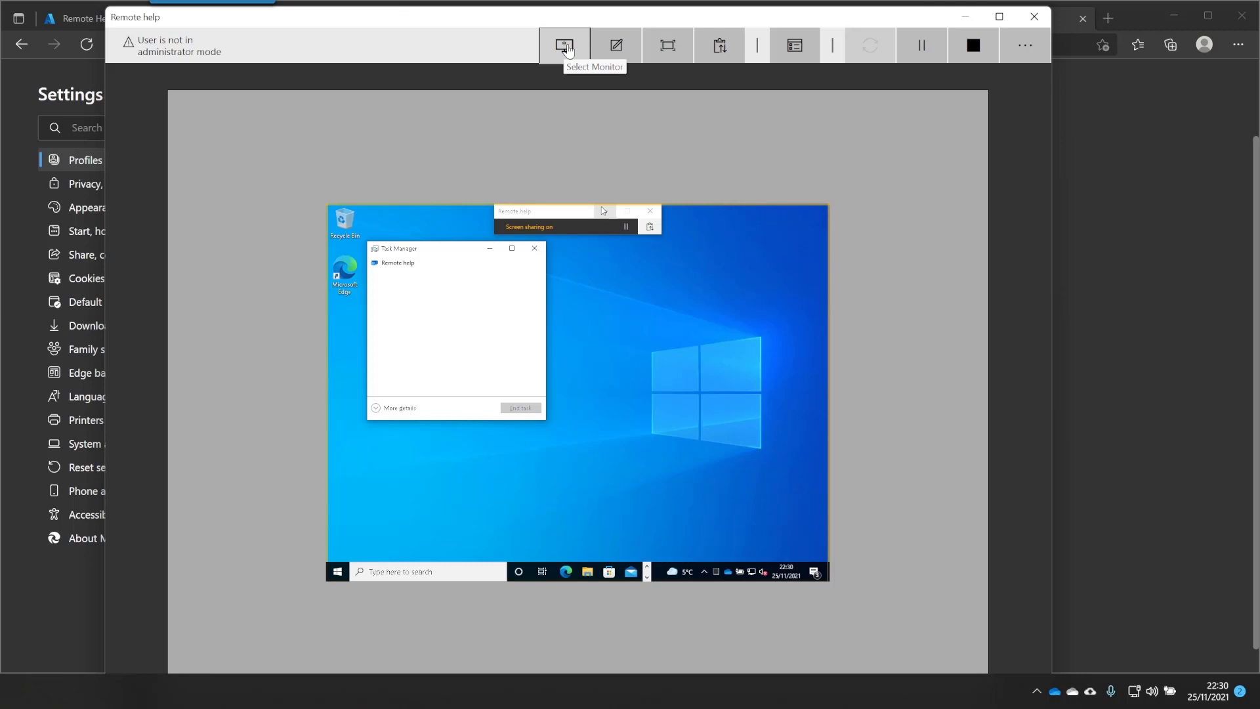
left_click(626, 55)
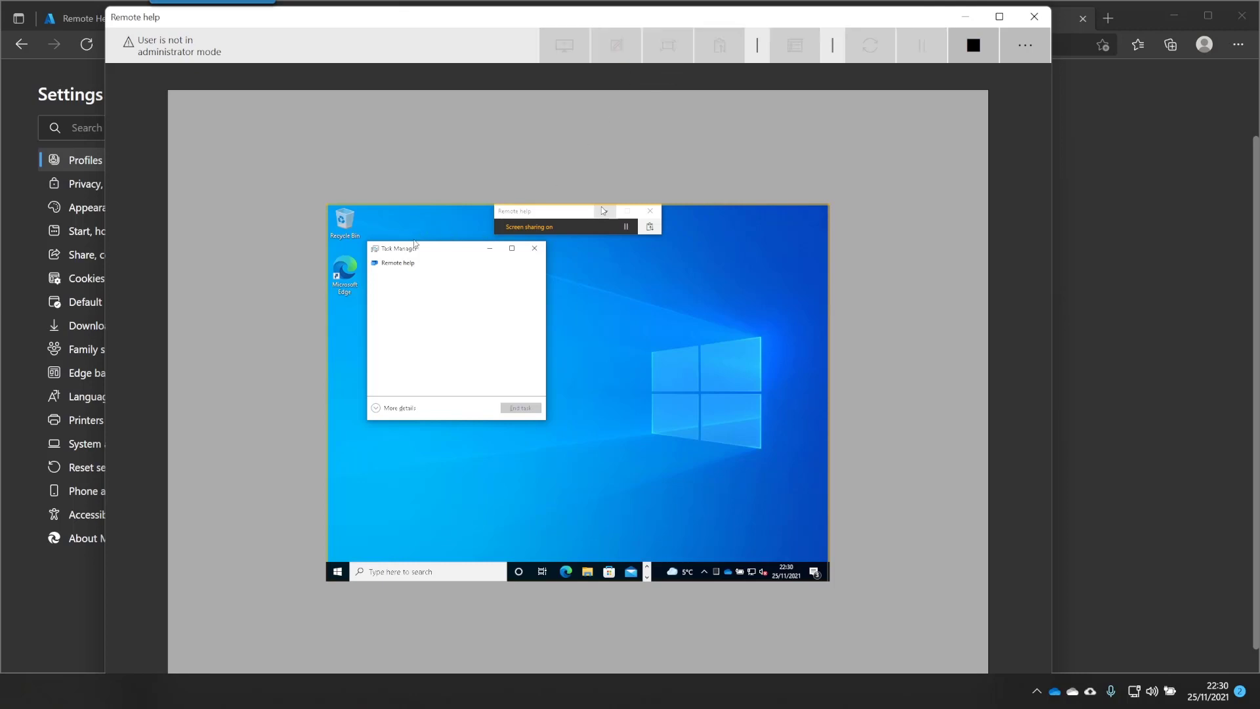
mouse_move(451, 237)
left_mouse_down()
mouse_move(397, 232)
mouse_move(355, 401)
mouse_move(596, 386)
mouse_move(588, 282)
mouse_move(410, 235)
left_mouse_up()
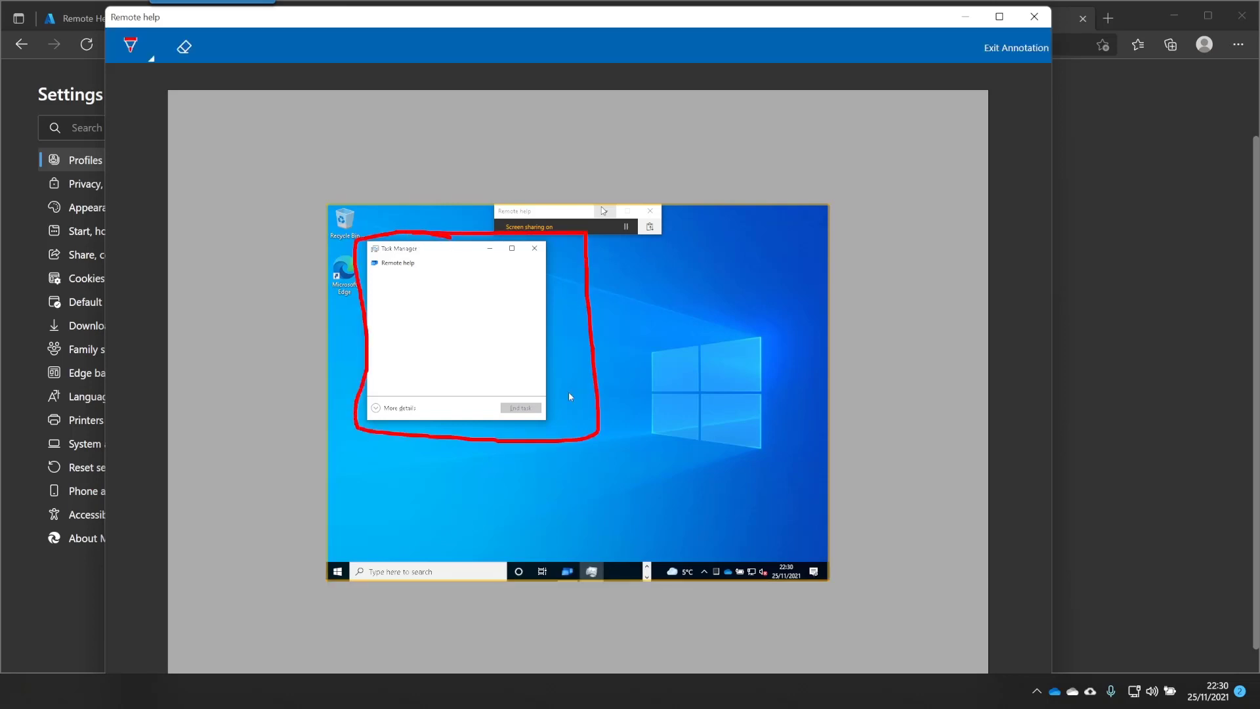
mouse_move(474, 317)
left_mouse_down()
mouse_move(427, 275)
mouse_move(438, 267)
mouse_move(422, 266)
left_mouse_up()
left_click_drag(523, 408, 492, 361)
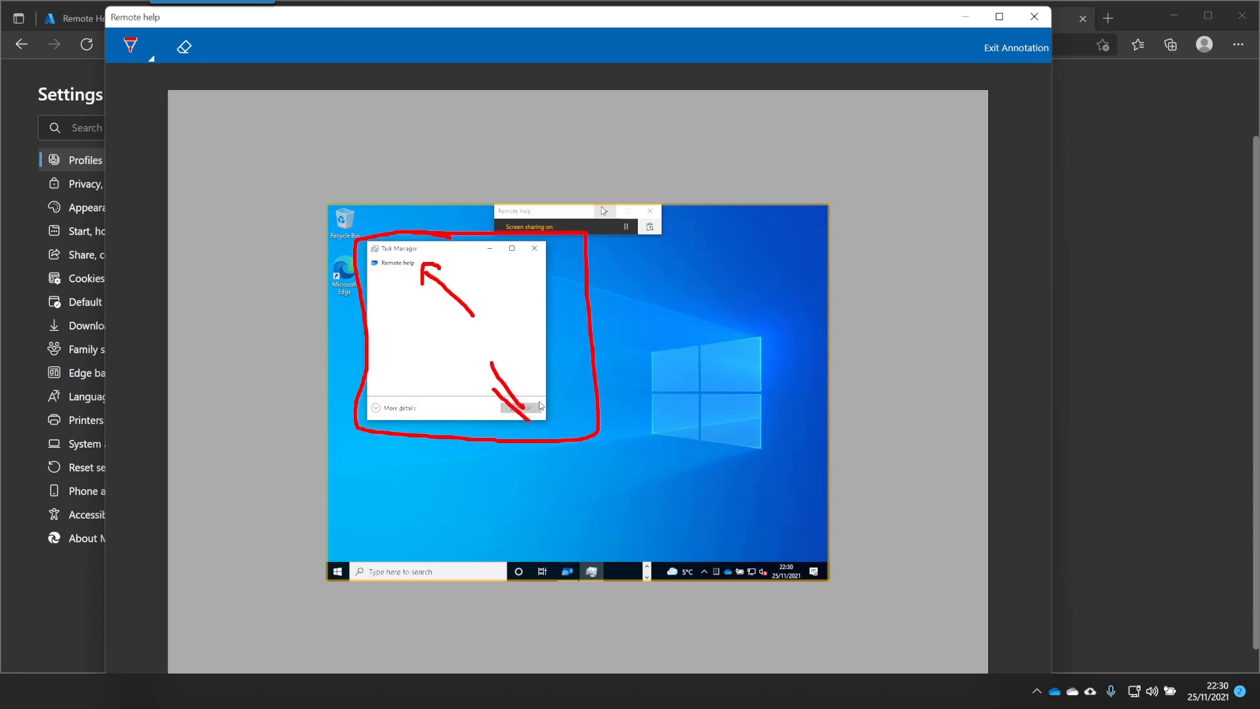
left_click_drag(538, 409, 540, 397)
left_click(1017, 47)
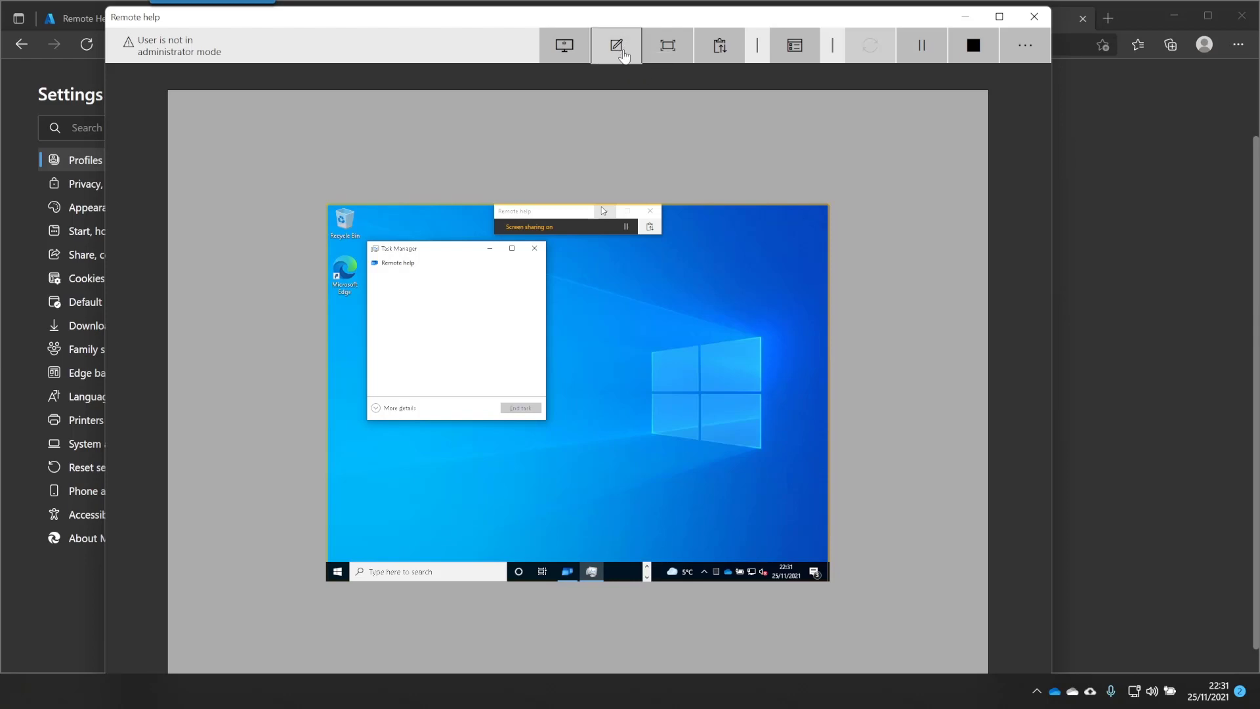
Send the user the message 'Click Start' through the instruction channel, then close that panel
left_click(665, 51)
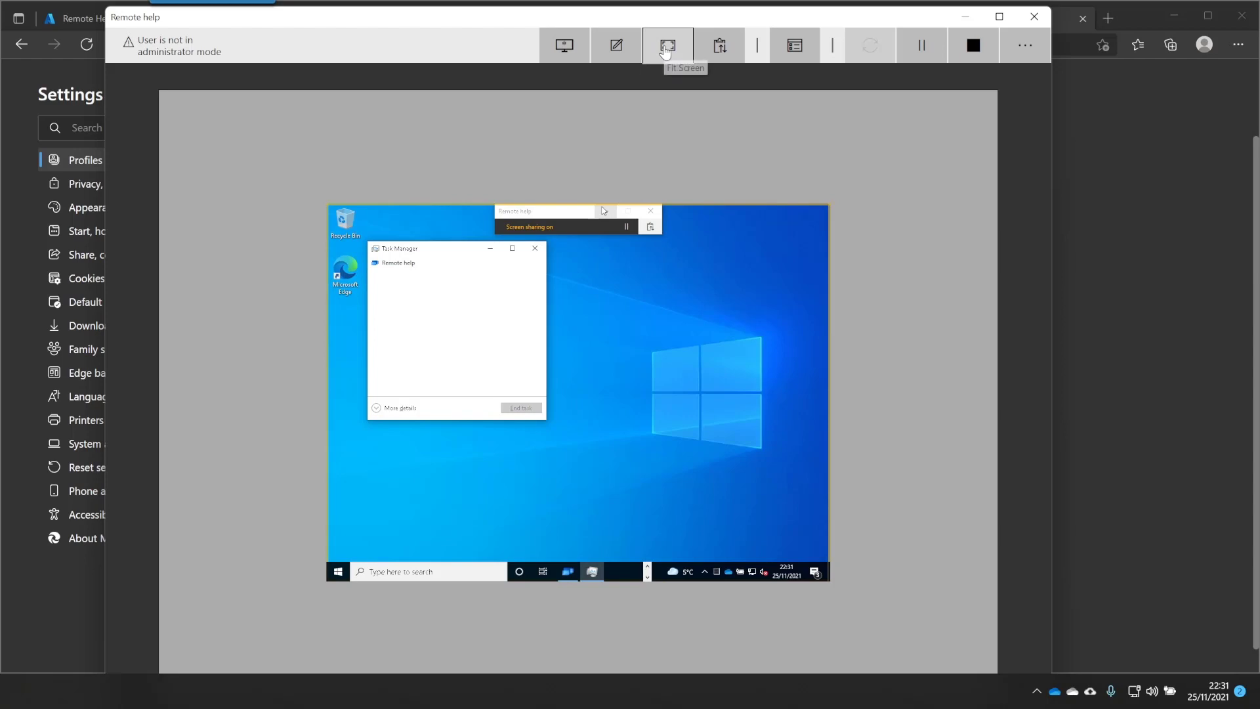
left_click(668, 46)
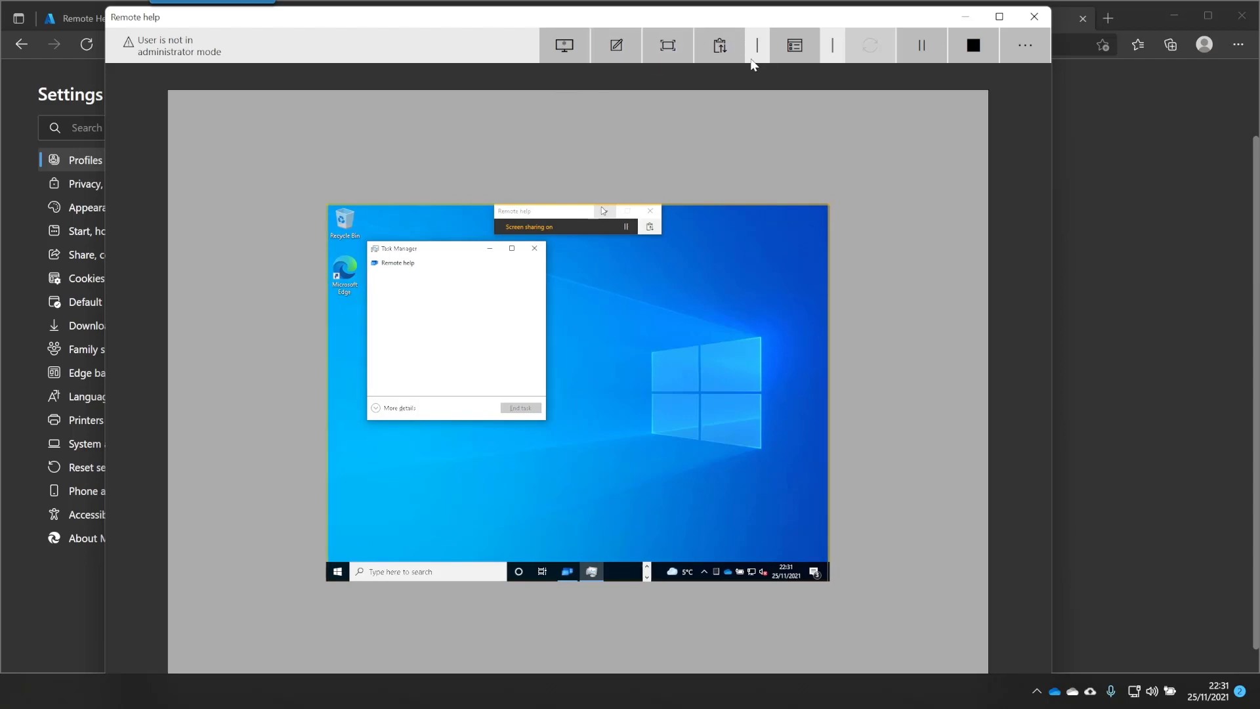
left_click(721, 48)
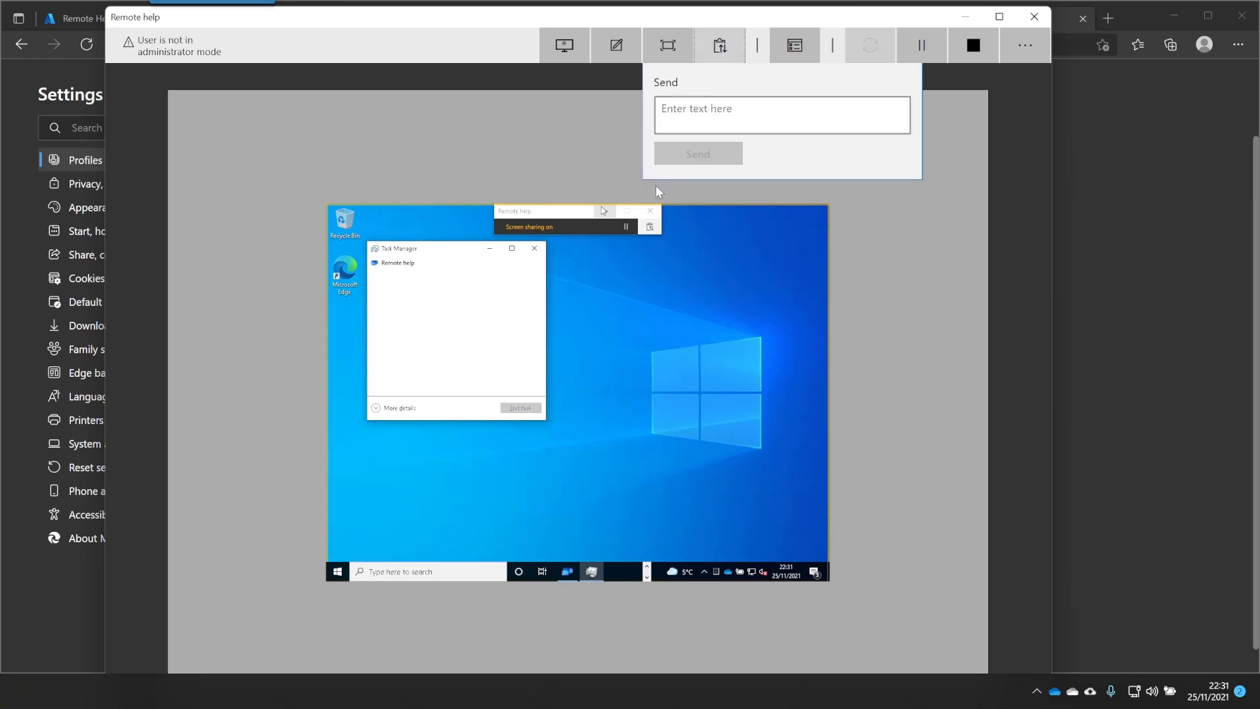
left_click(737, 105)
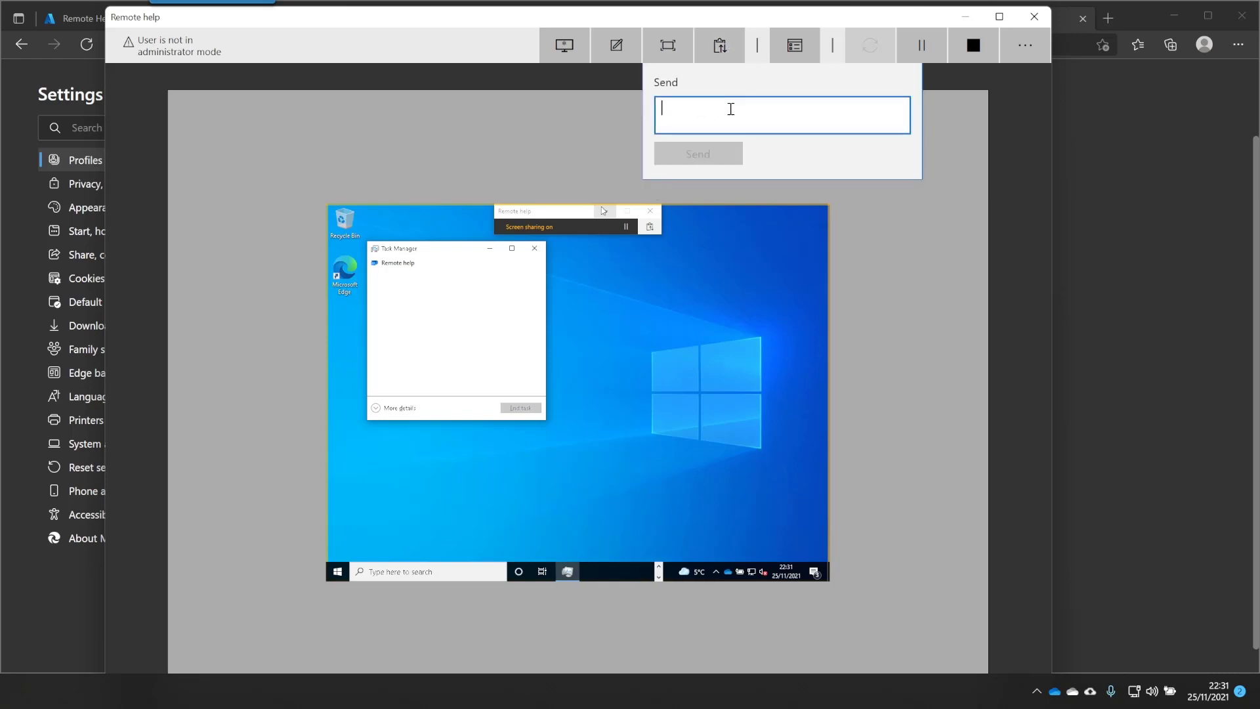
type("Click")
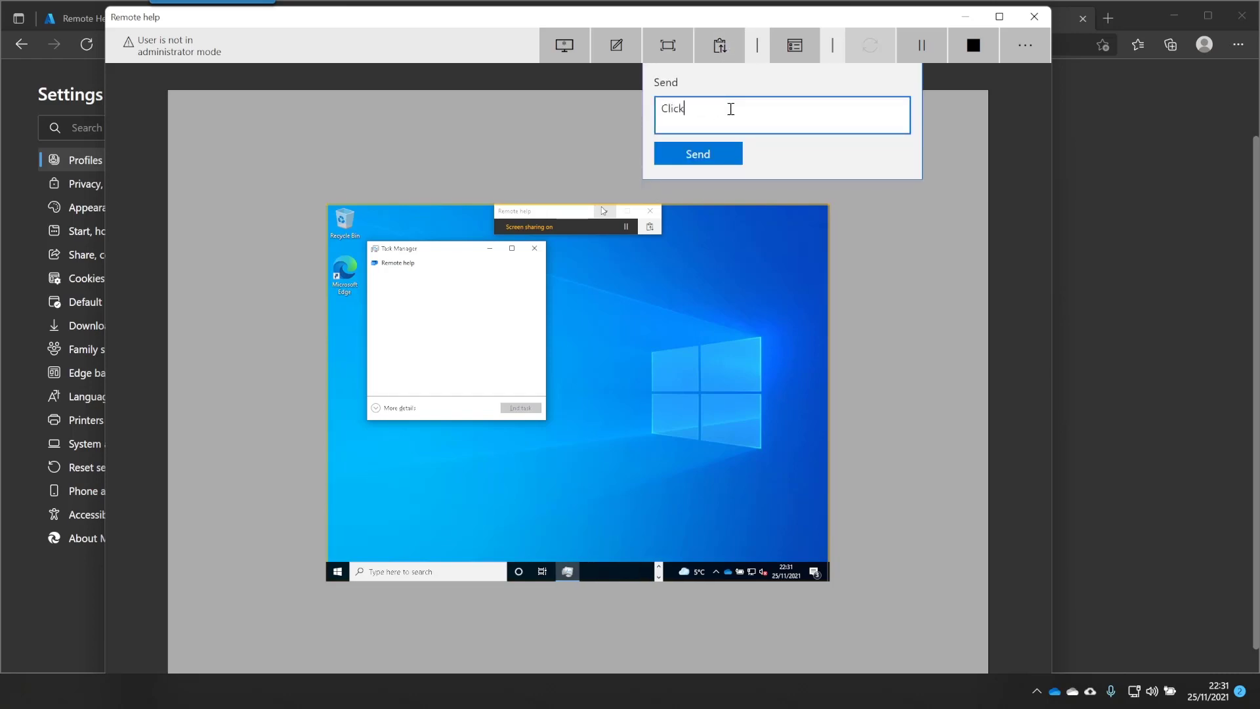
type(" Start")
key("Return")
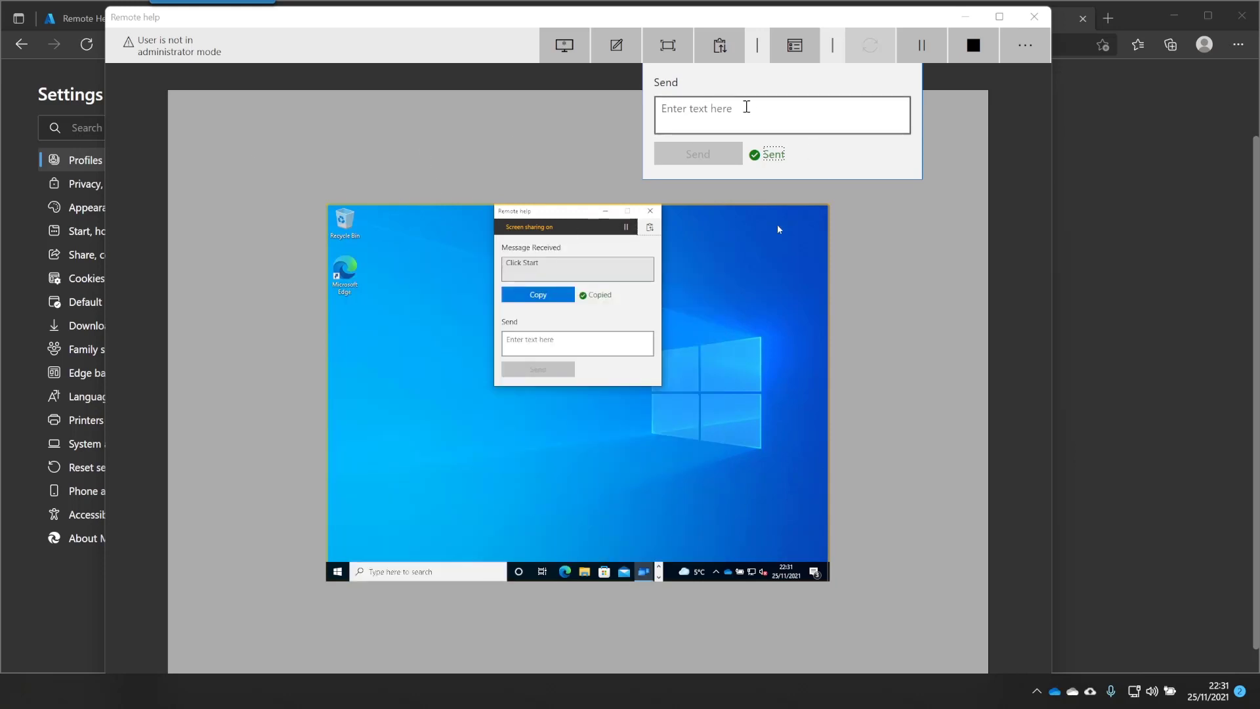
left_click(722, 44)
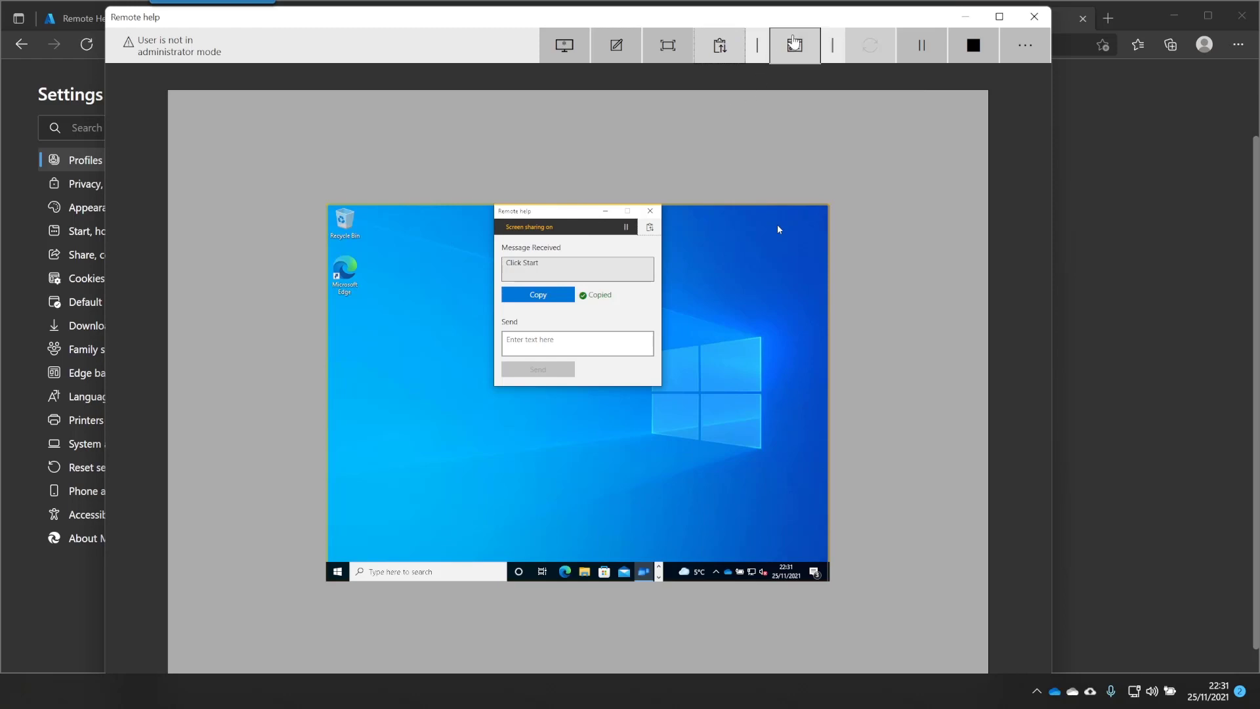
left_click(802, 50)
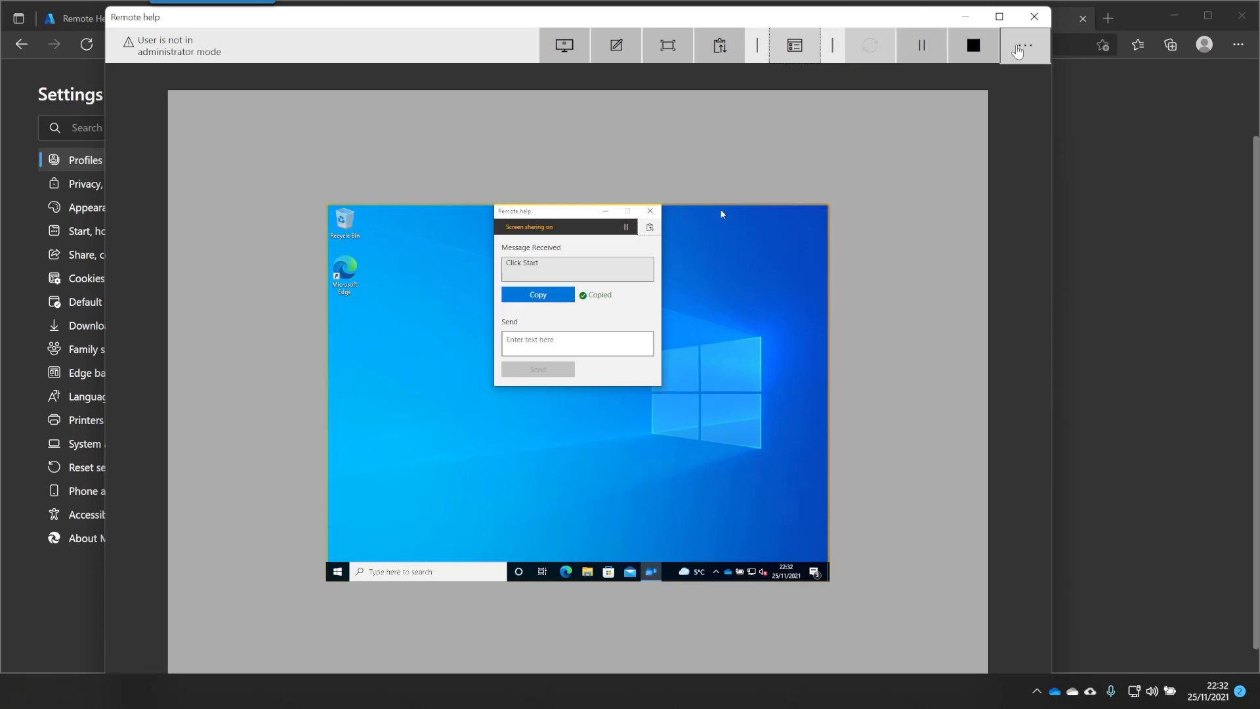
Launch Windows PowerShell (Admin) from the remote Start button's power-user menu
left_click(1019, 47)
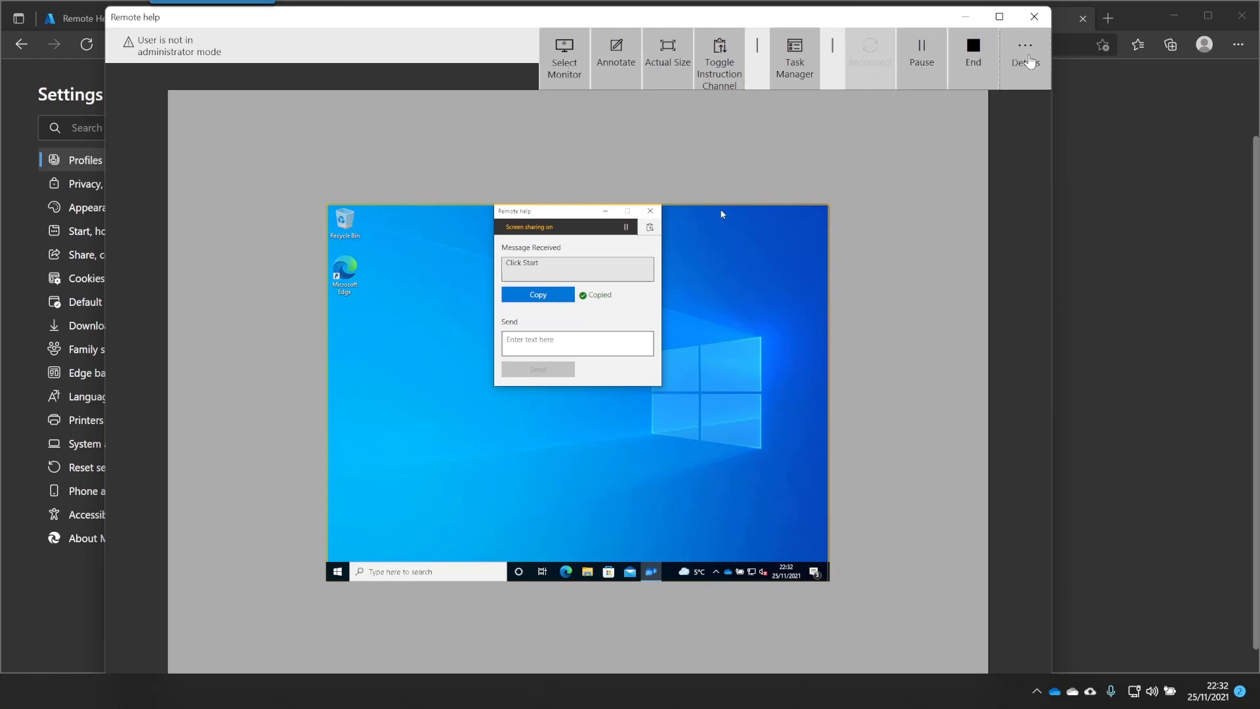
left_click(1020, 47)
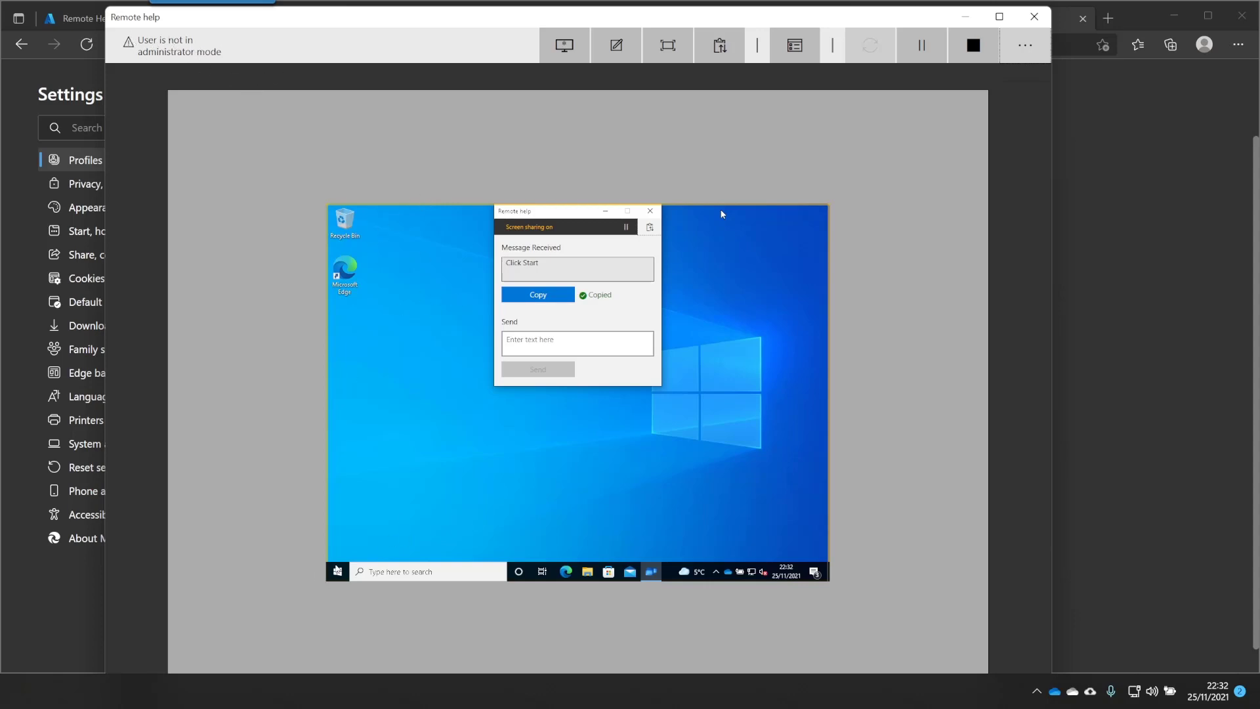
right_click(338, 571)
left_click(403, 432)
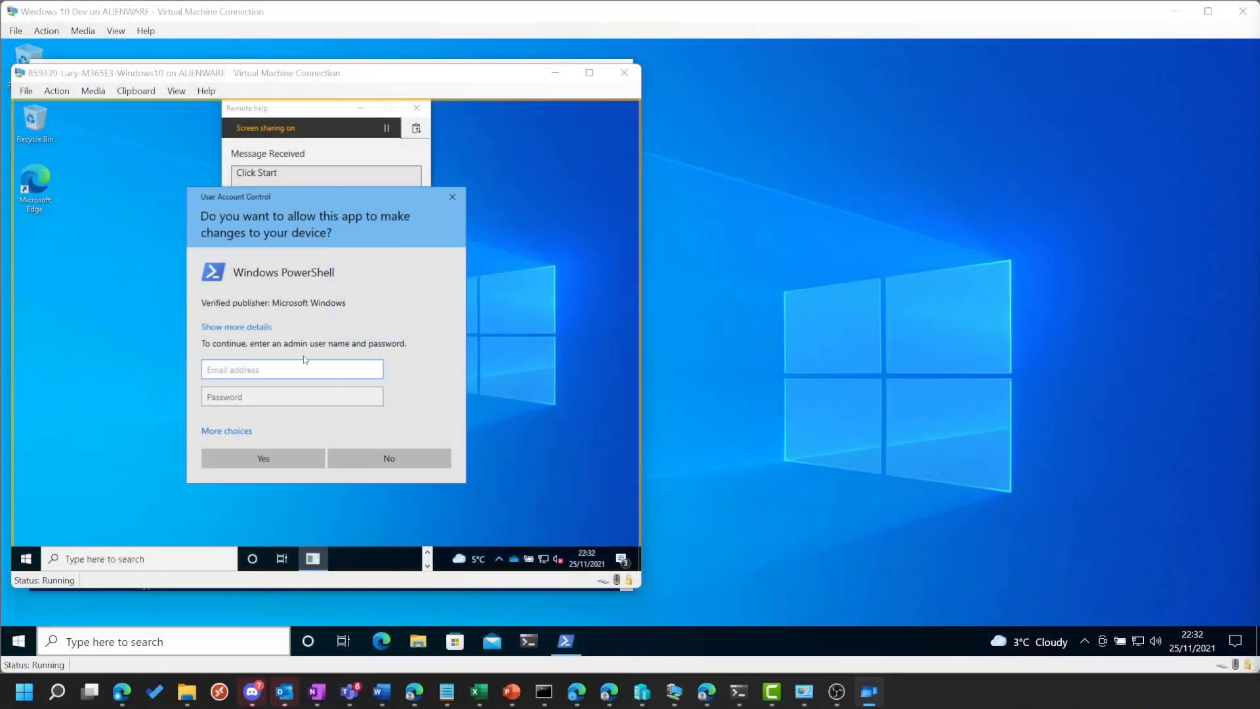
Approve the UAC elevation prompt with the admin account's e-mail and password
left_click(304, 369)
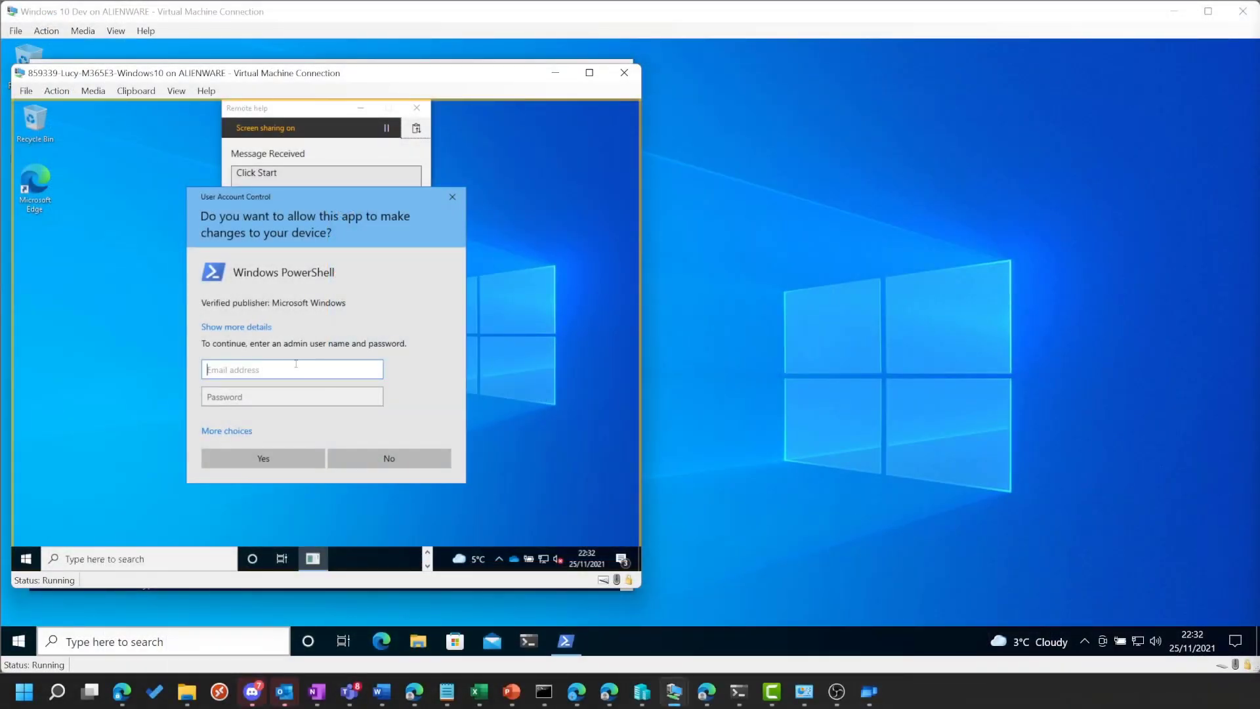
type("sdf")
key("BackSpace")
key("BackSpace")
key("BackSpace")
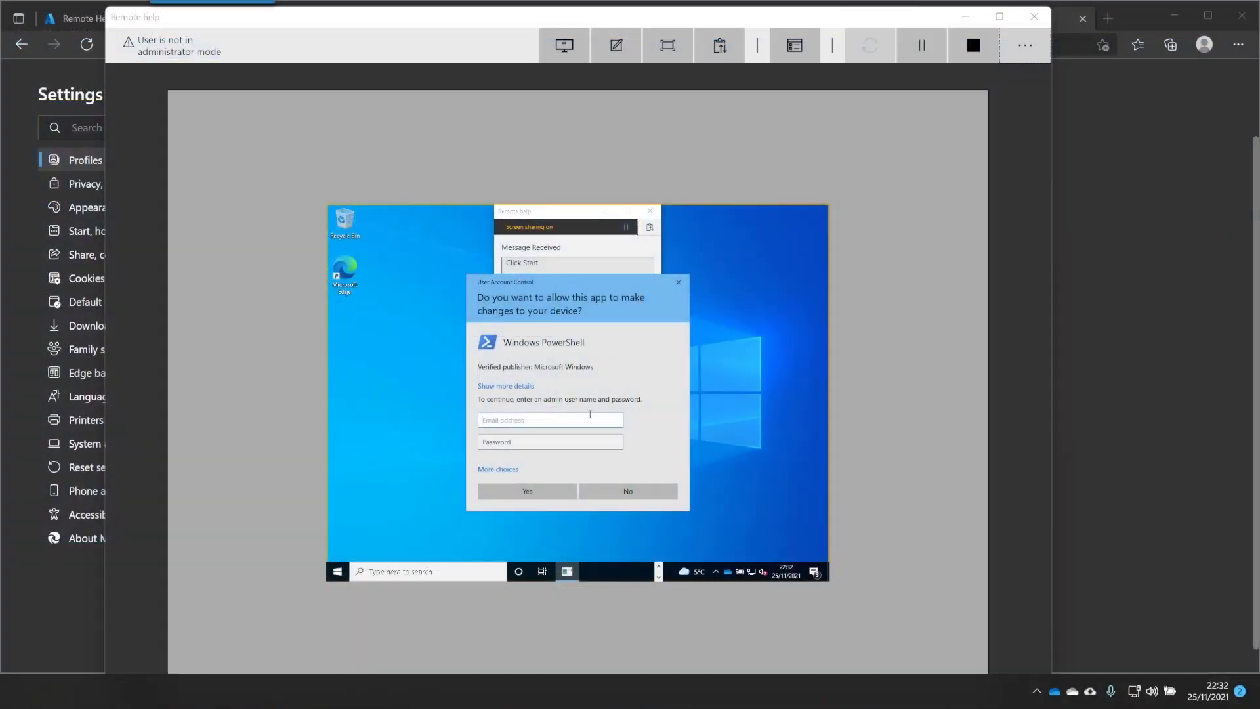
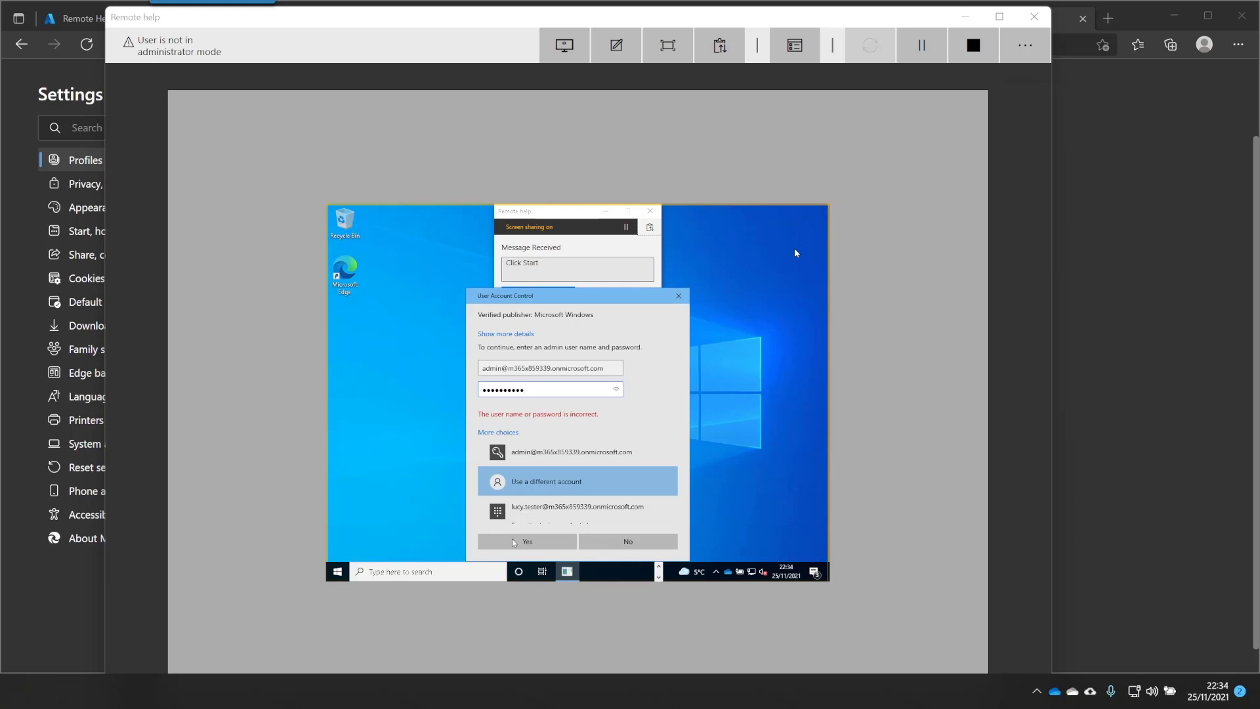
left_click(514, 541)
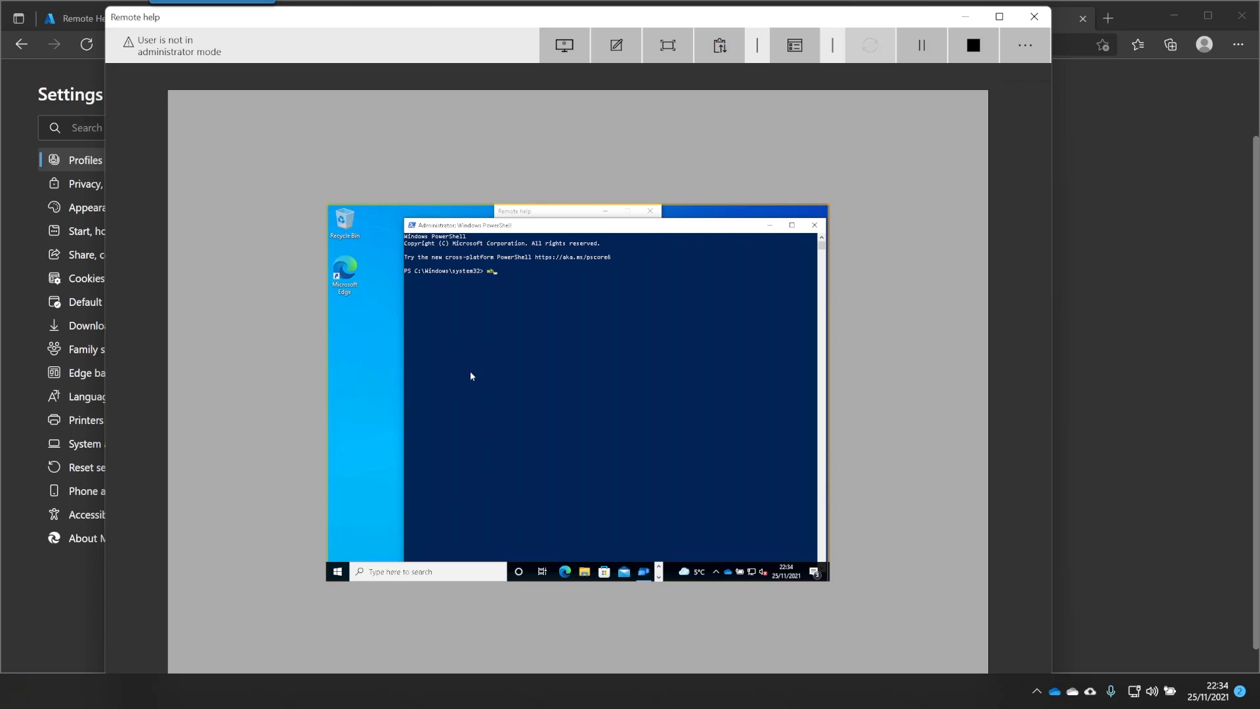
Run whoami in the elevated PowerShell to confirm the admin identity, then close it
type("oami")
key("Return")
left_click(814, 226)
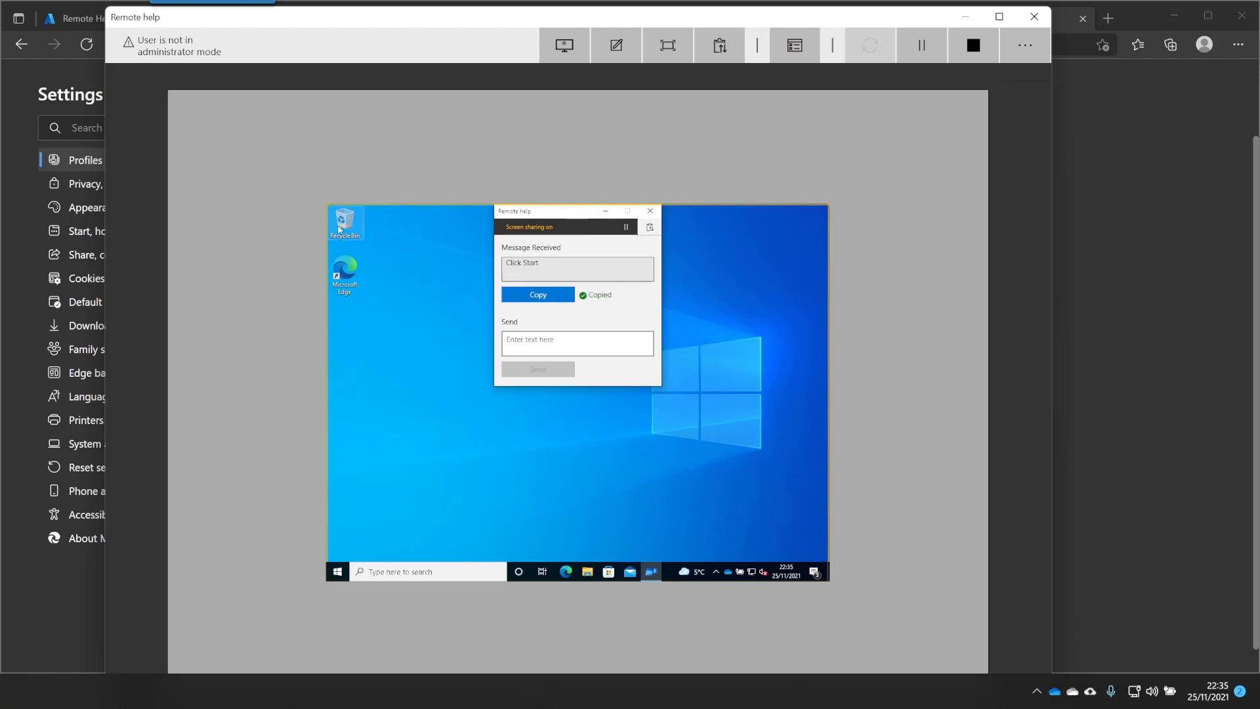
End the Remote Help session from the session toolbar
left_click(573, 335)
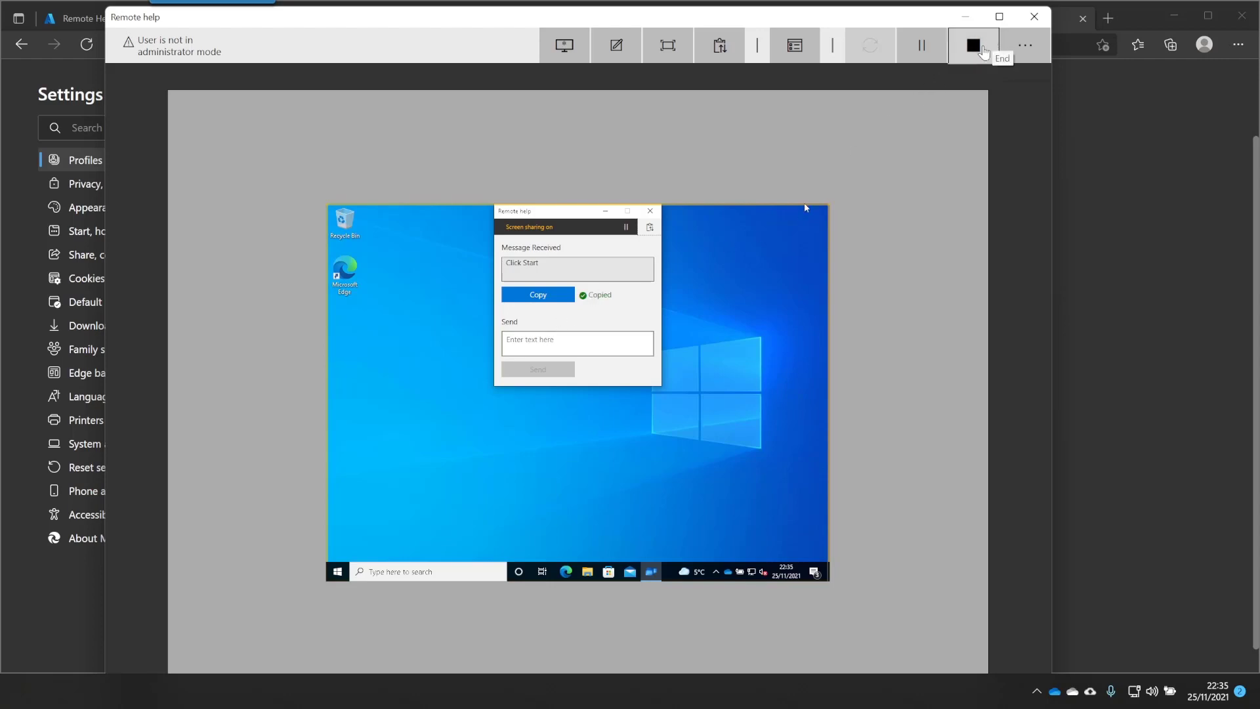
left_click(981, 53)
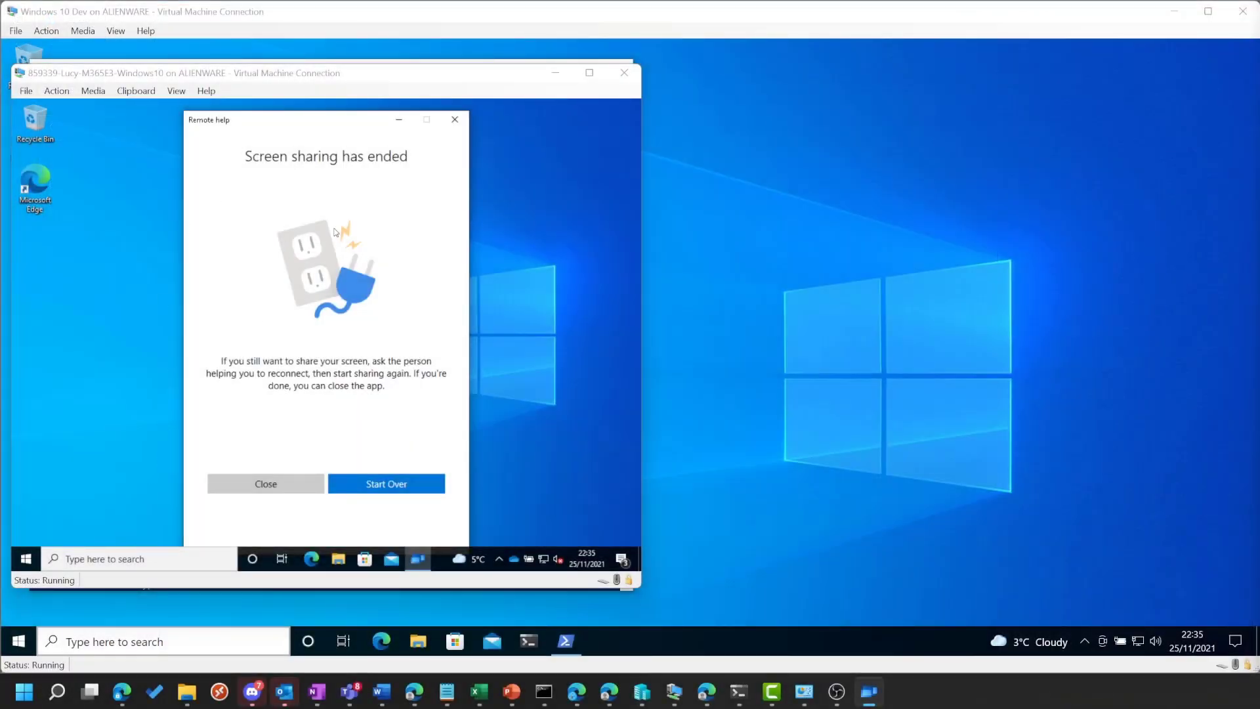
Close the 'Screen sharing has ended' Remote Help window on the lab VM
left_click(281, 486)
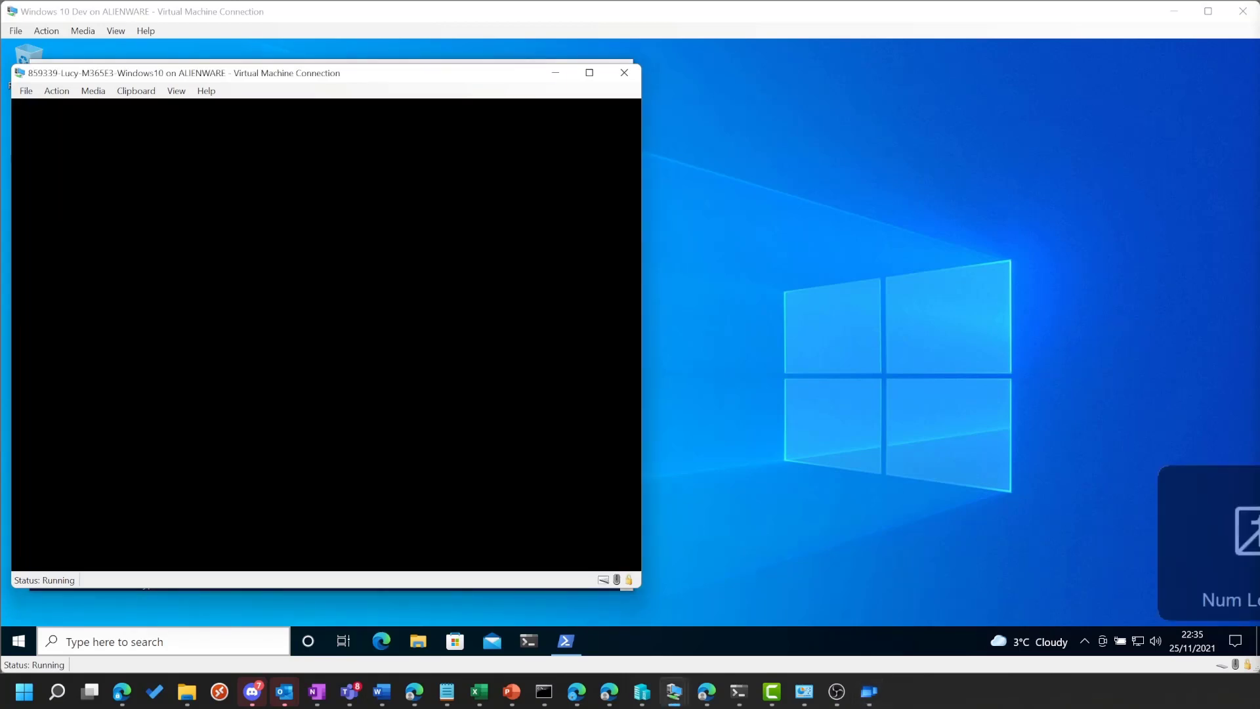